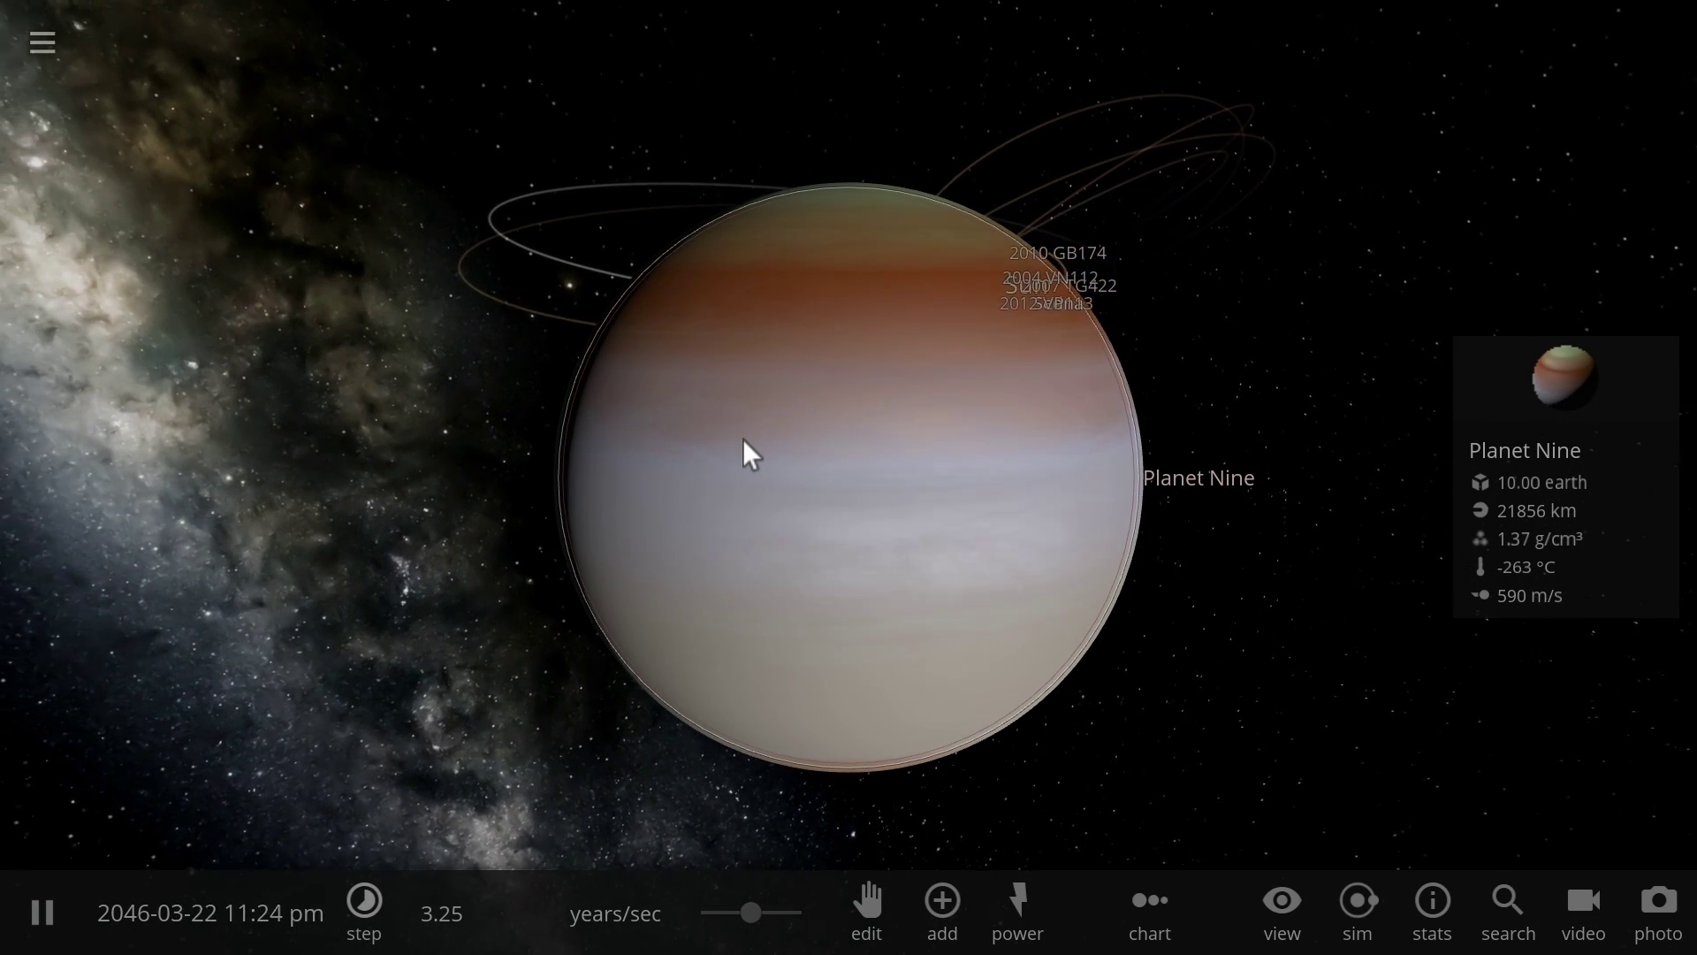
Step: Pull the view back from Planet Nine until its whole orbit around the Sun is in view
scroll(735, 440, down, 3)
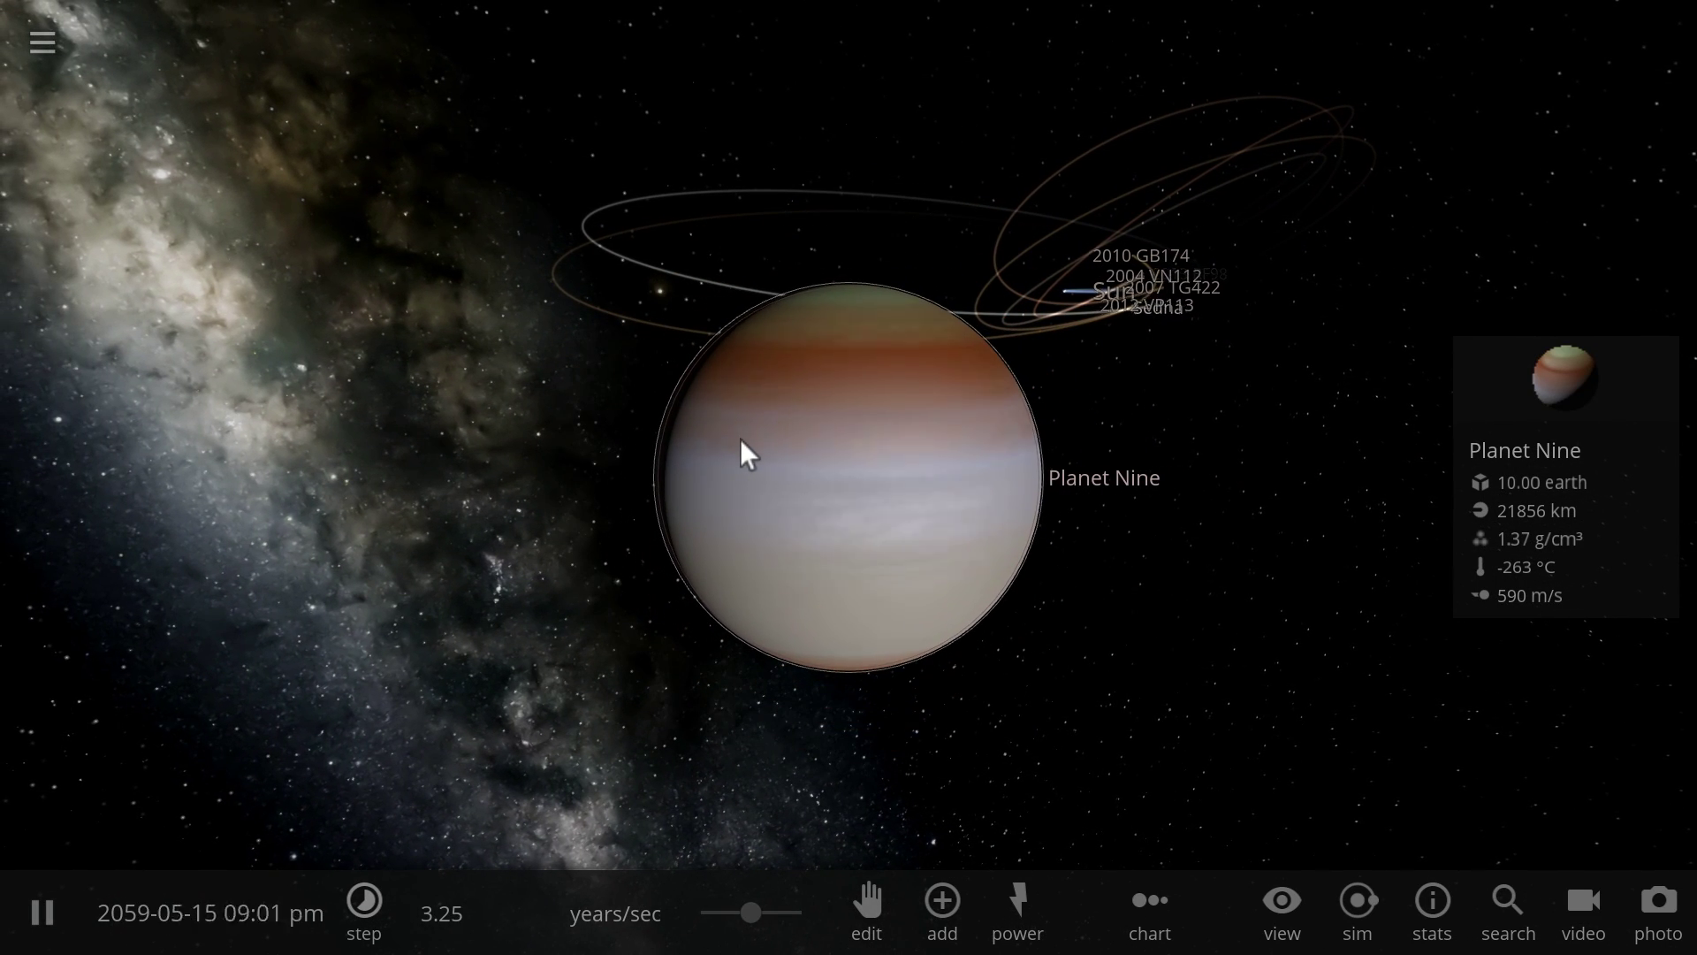
scroll(741, 440, down, 3)
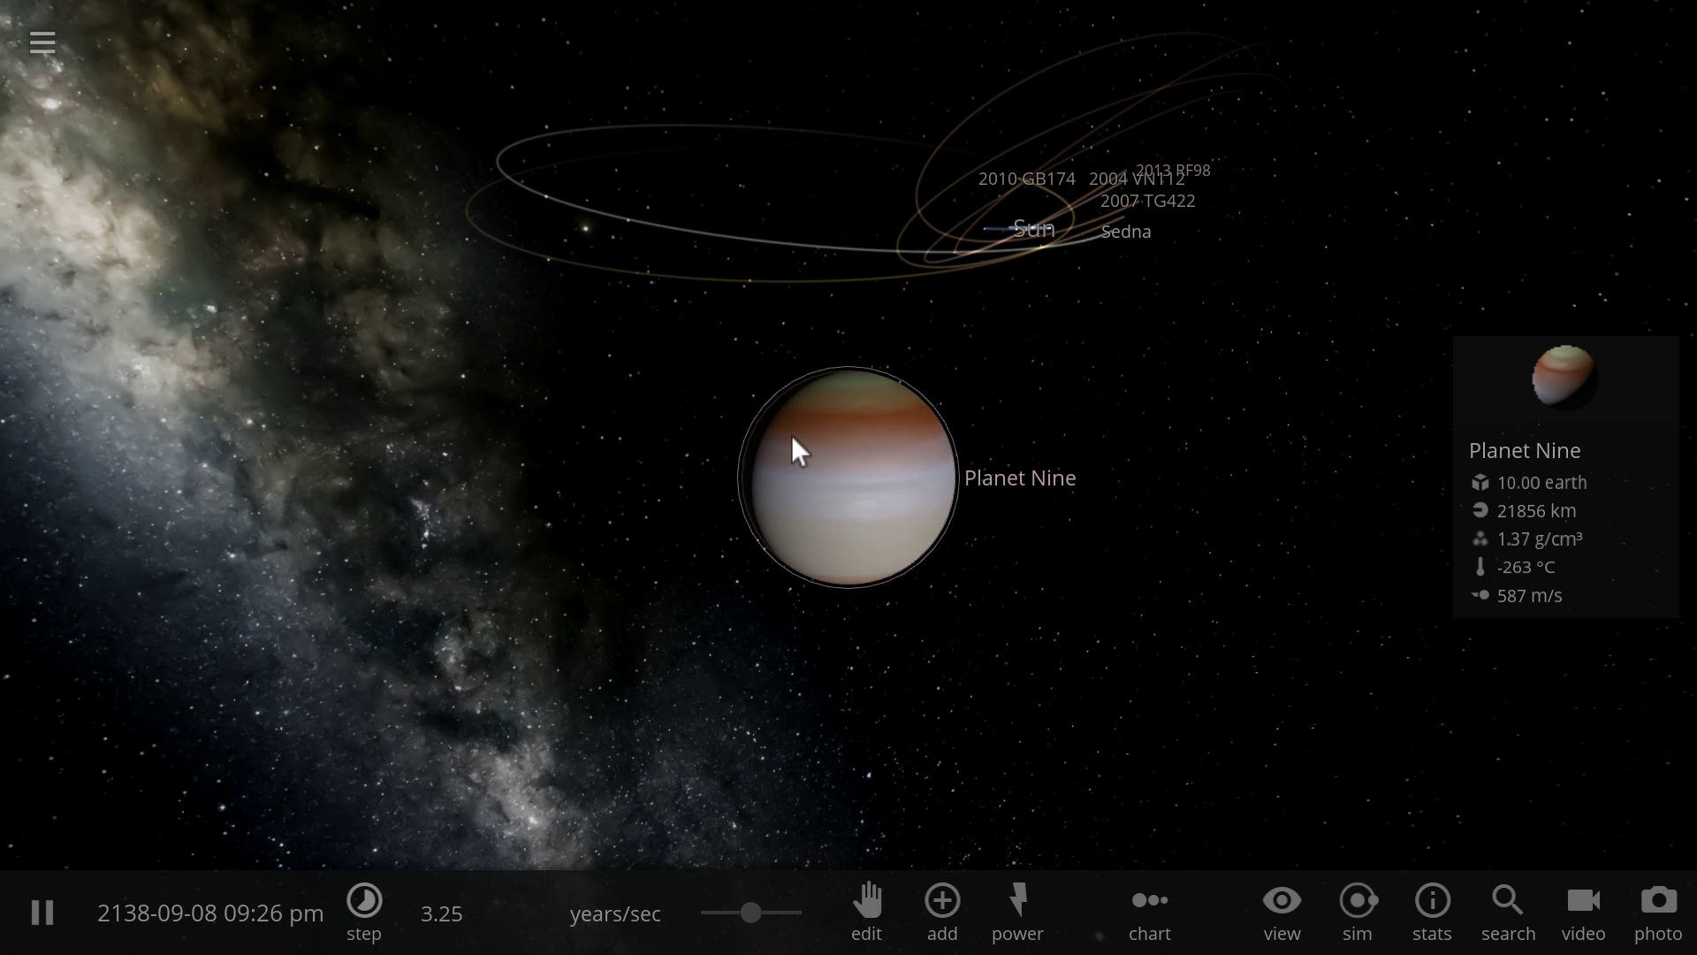
scroll(792, 437, down, 5)
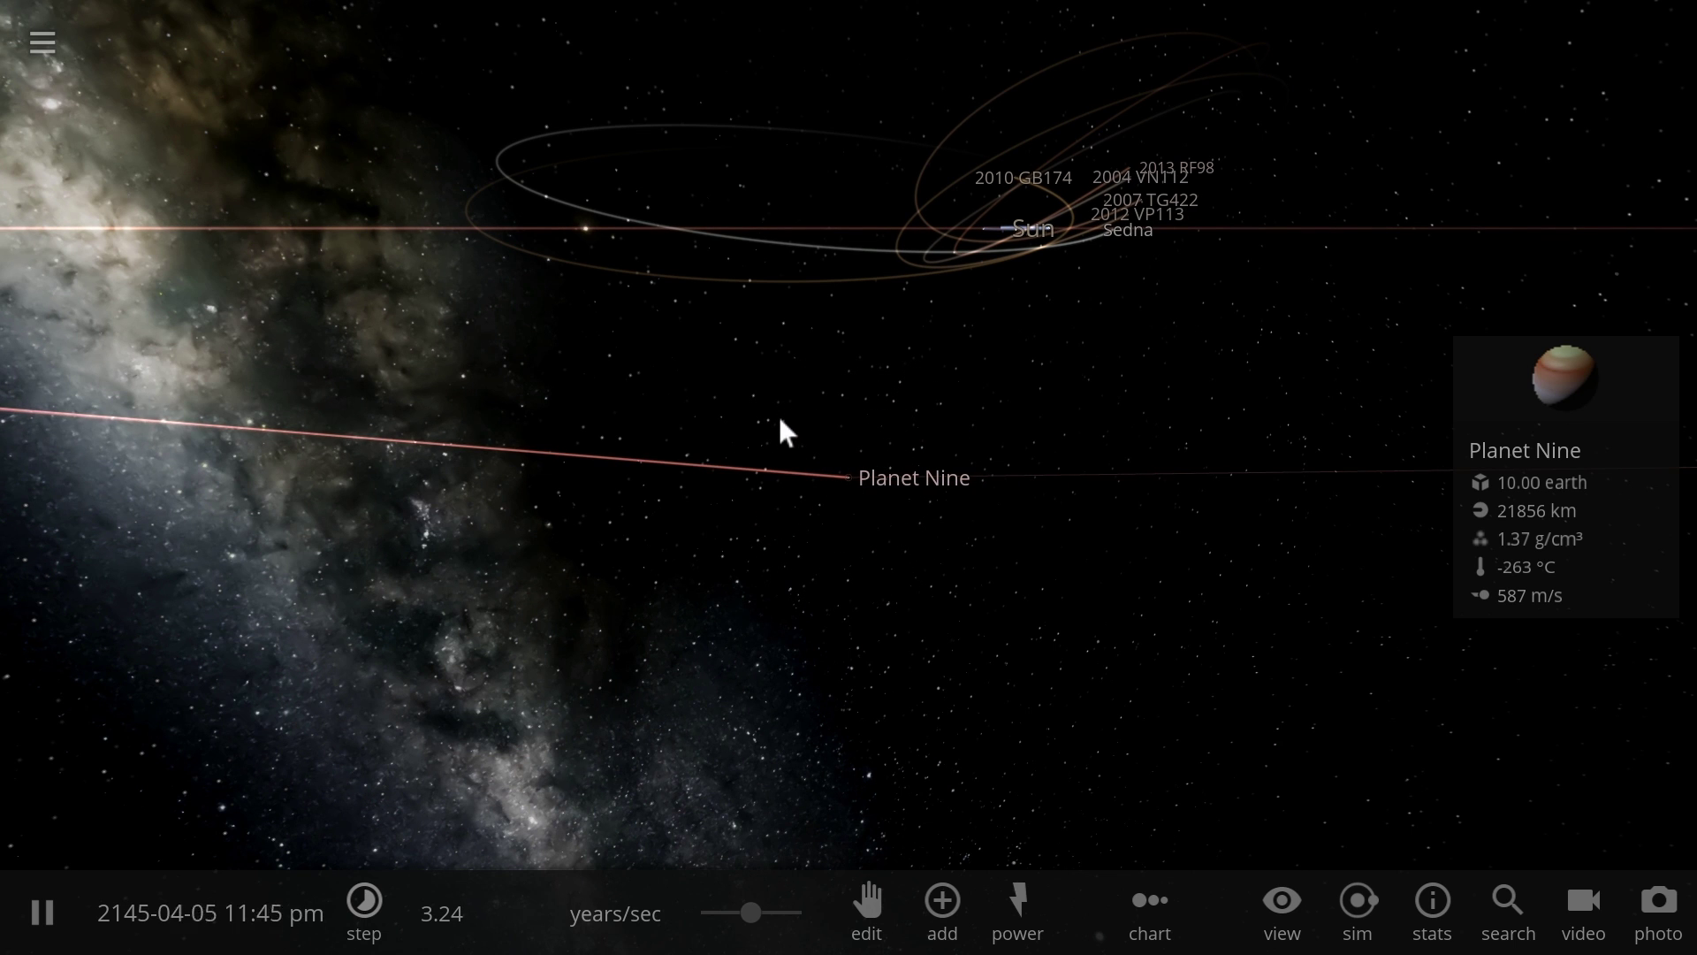
scroll(788, 410, down, 3)
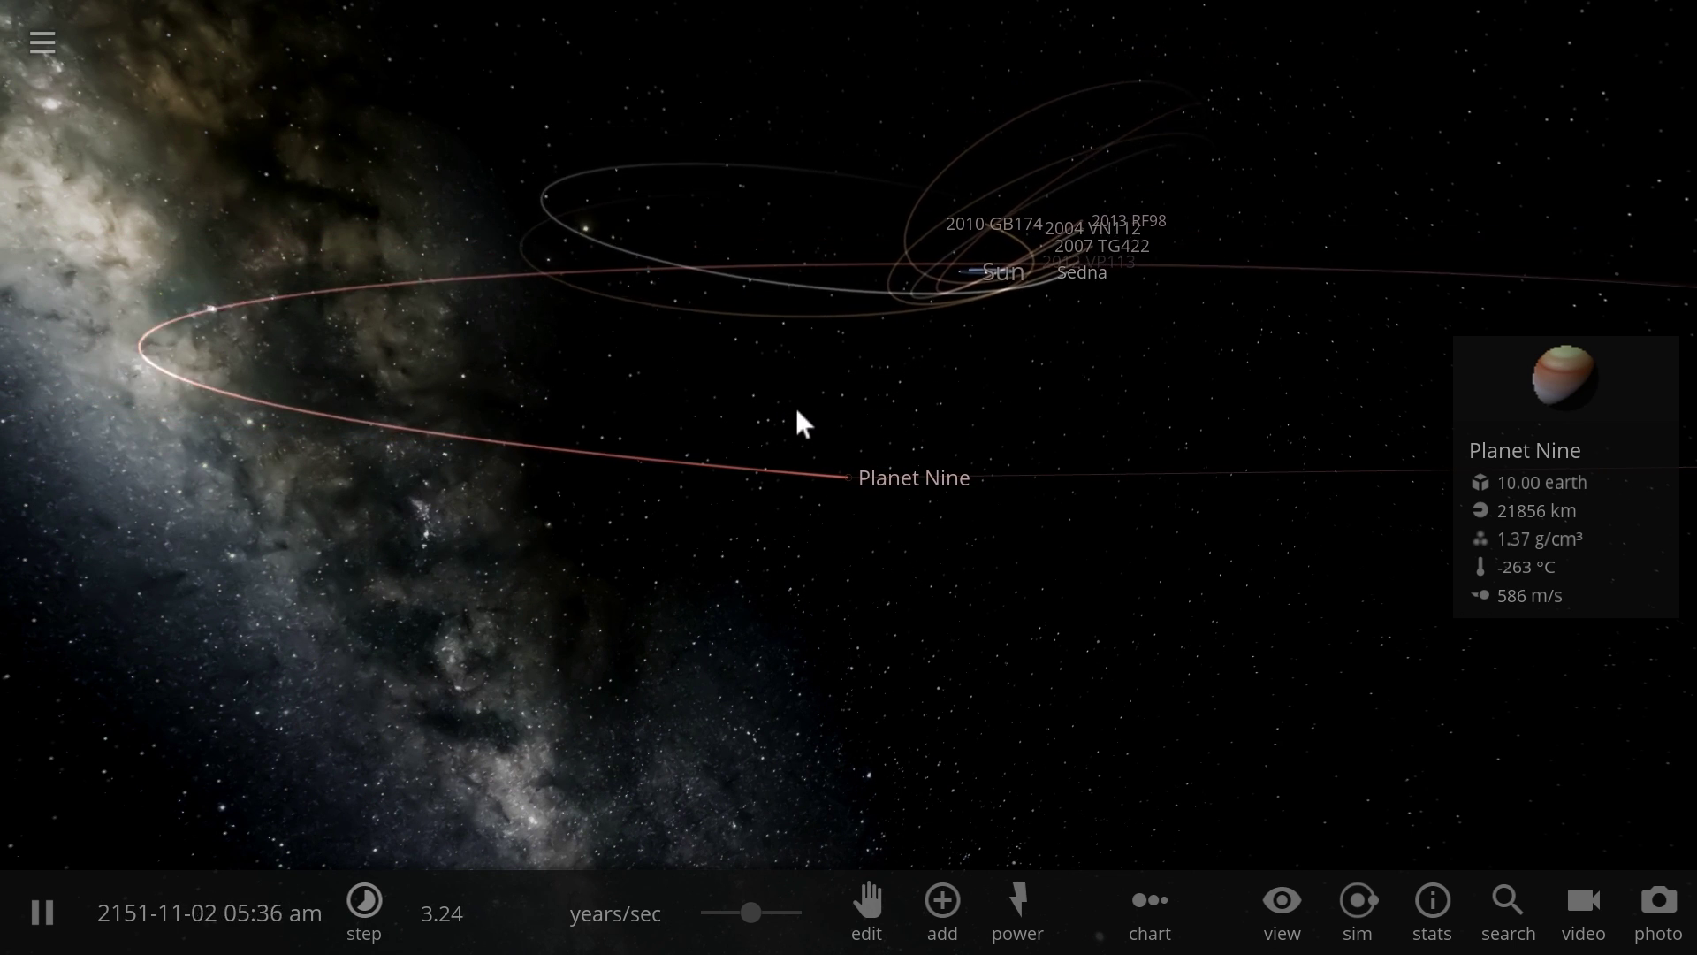
drag(796, 411, 900, 488)
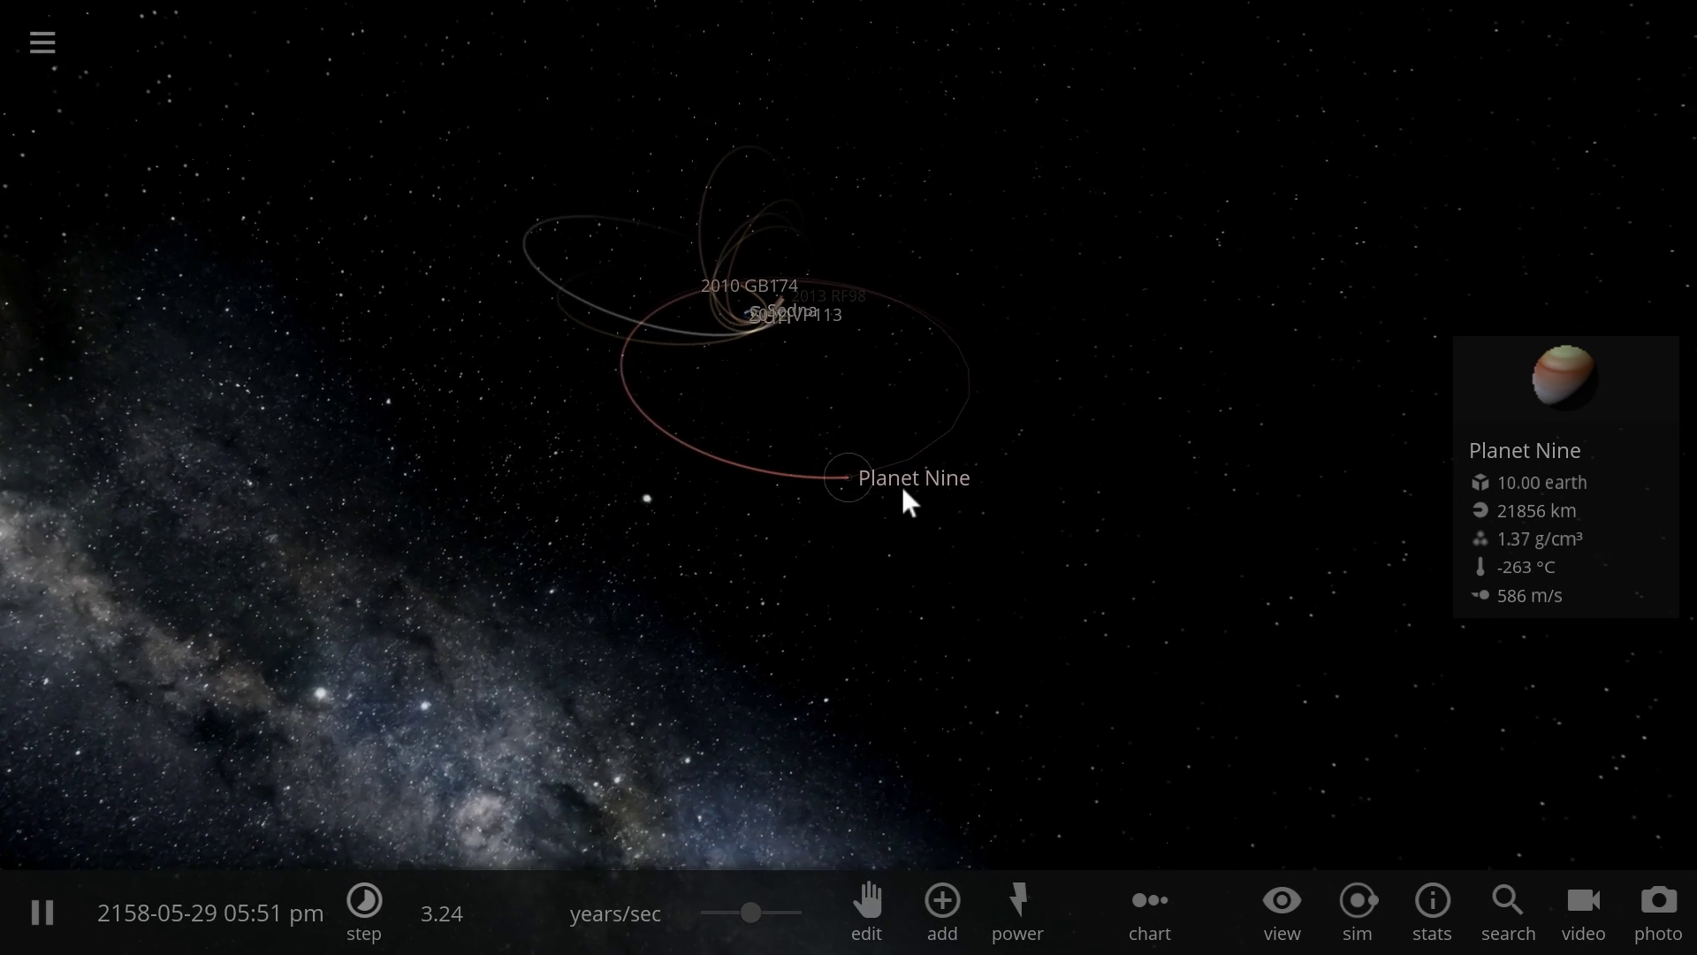
Step: Examine Planet Nine's motion properties, including its orbital elements, and close its properties
click(911, 501)
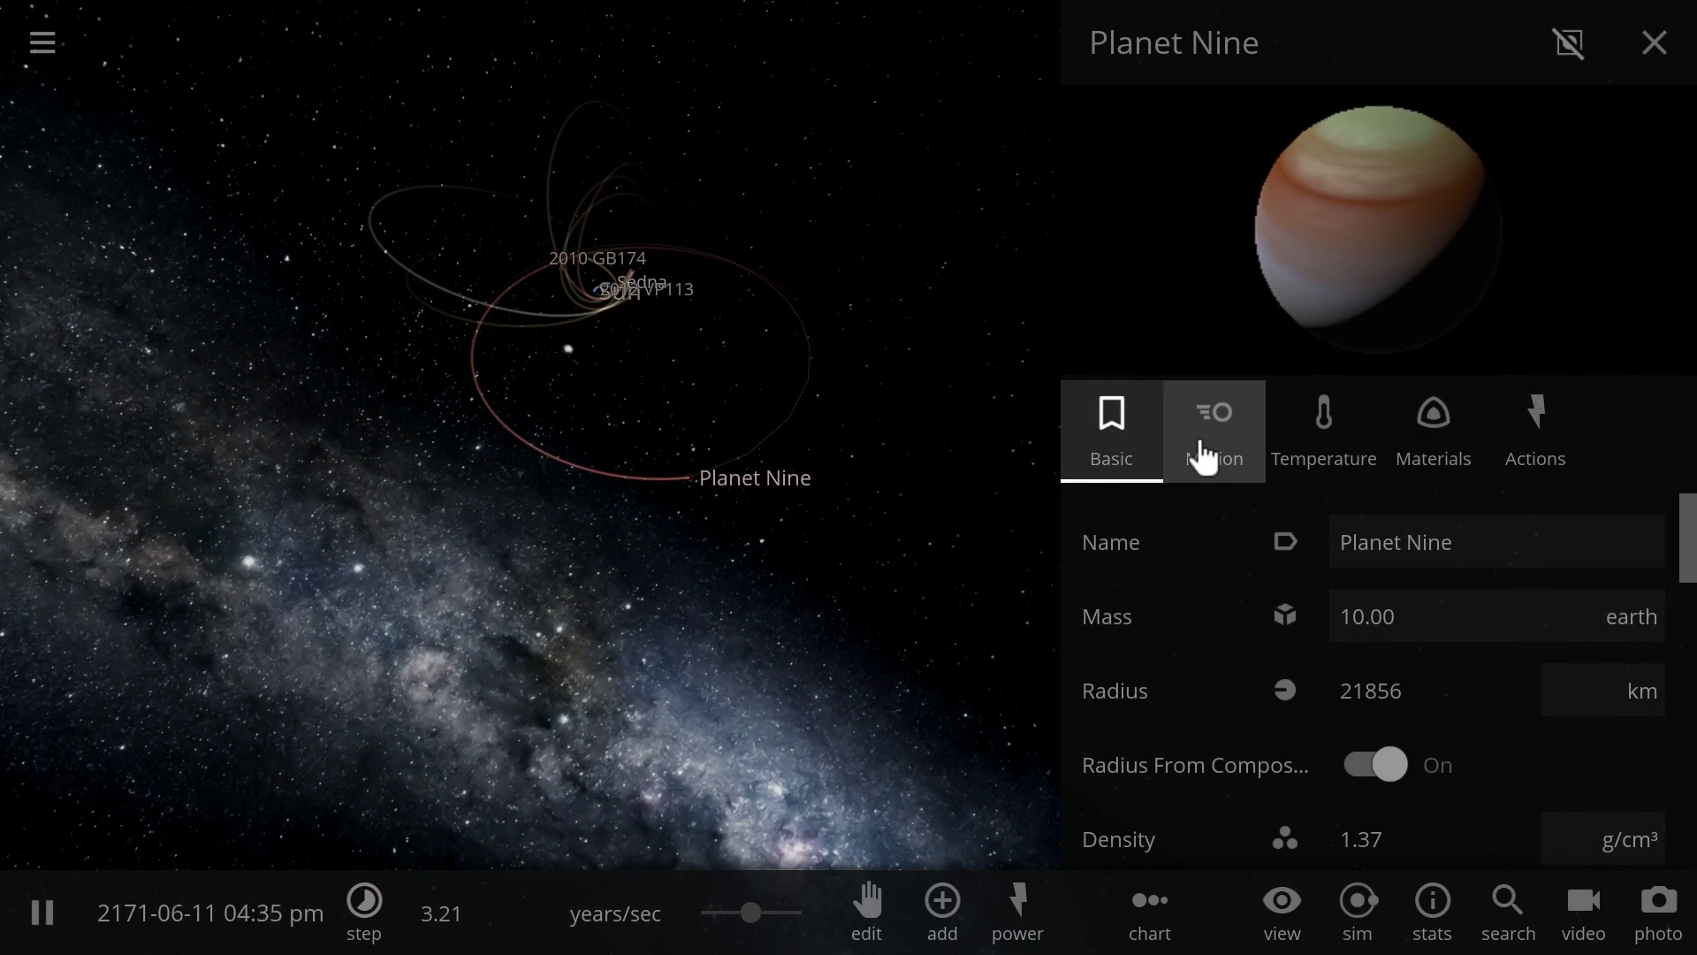
click(1203, 456)
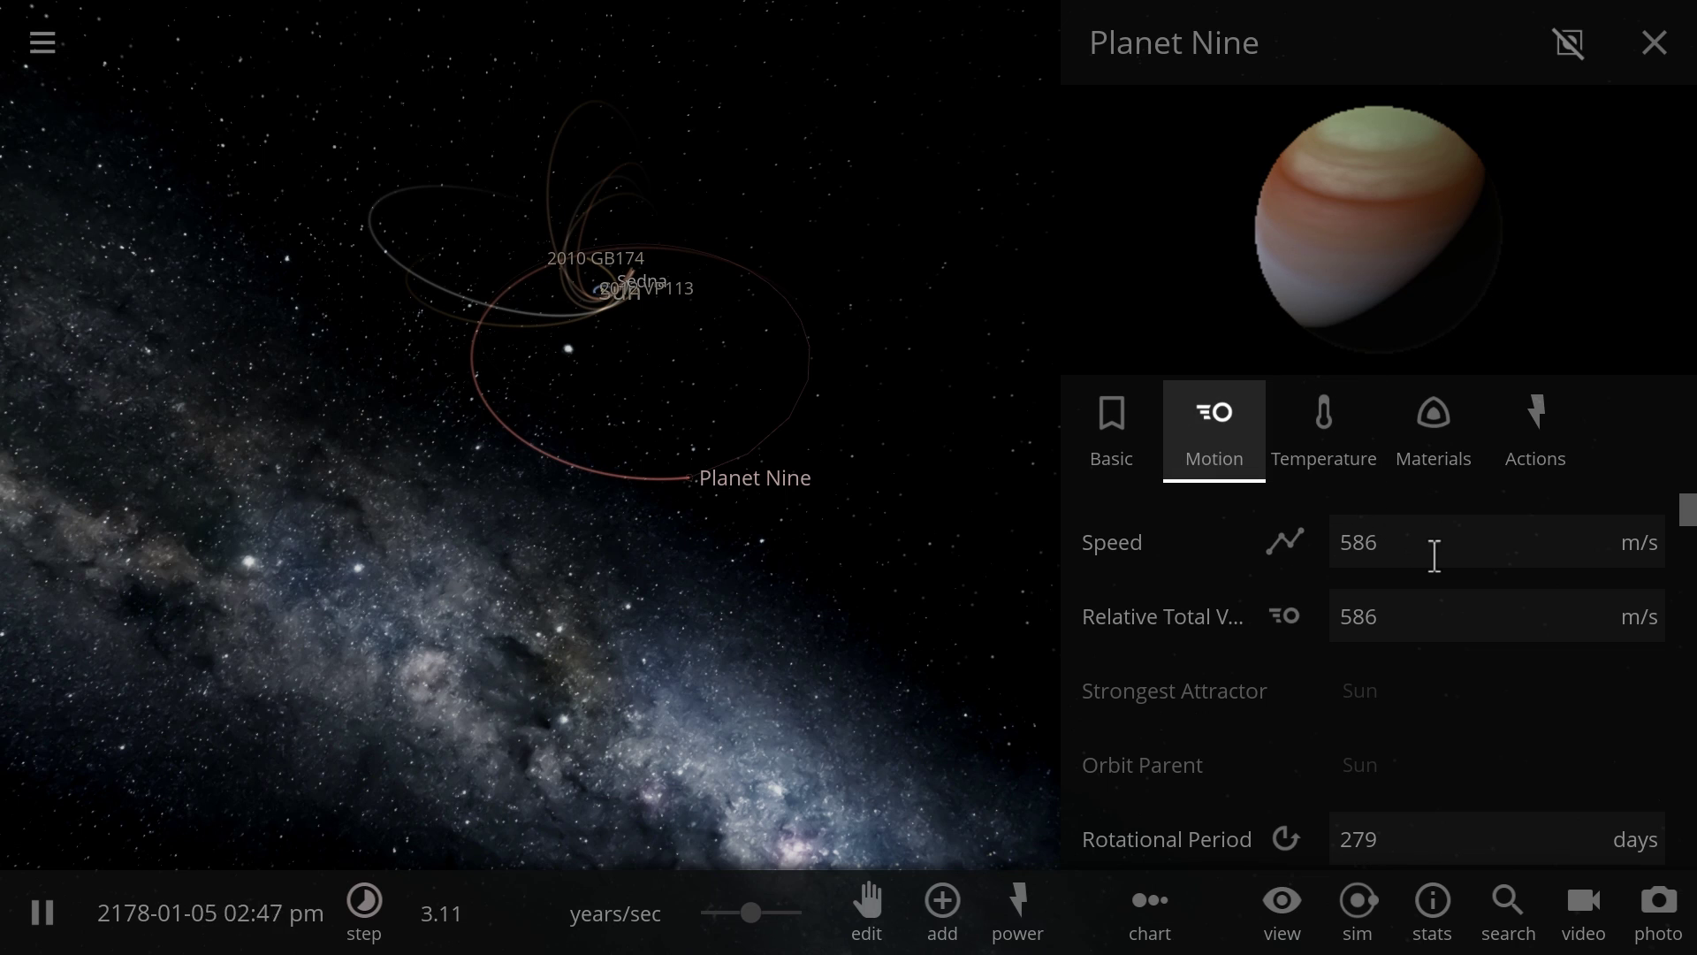
scroll(1431, 555, down, 3)
scroll(1431, 553, down, 6)
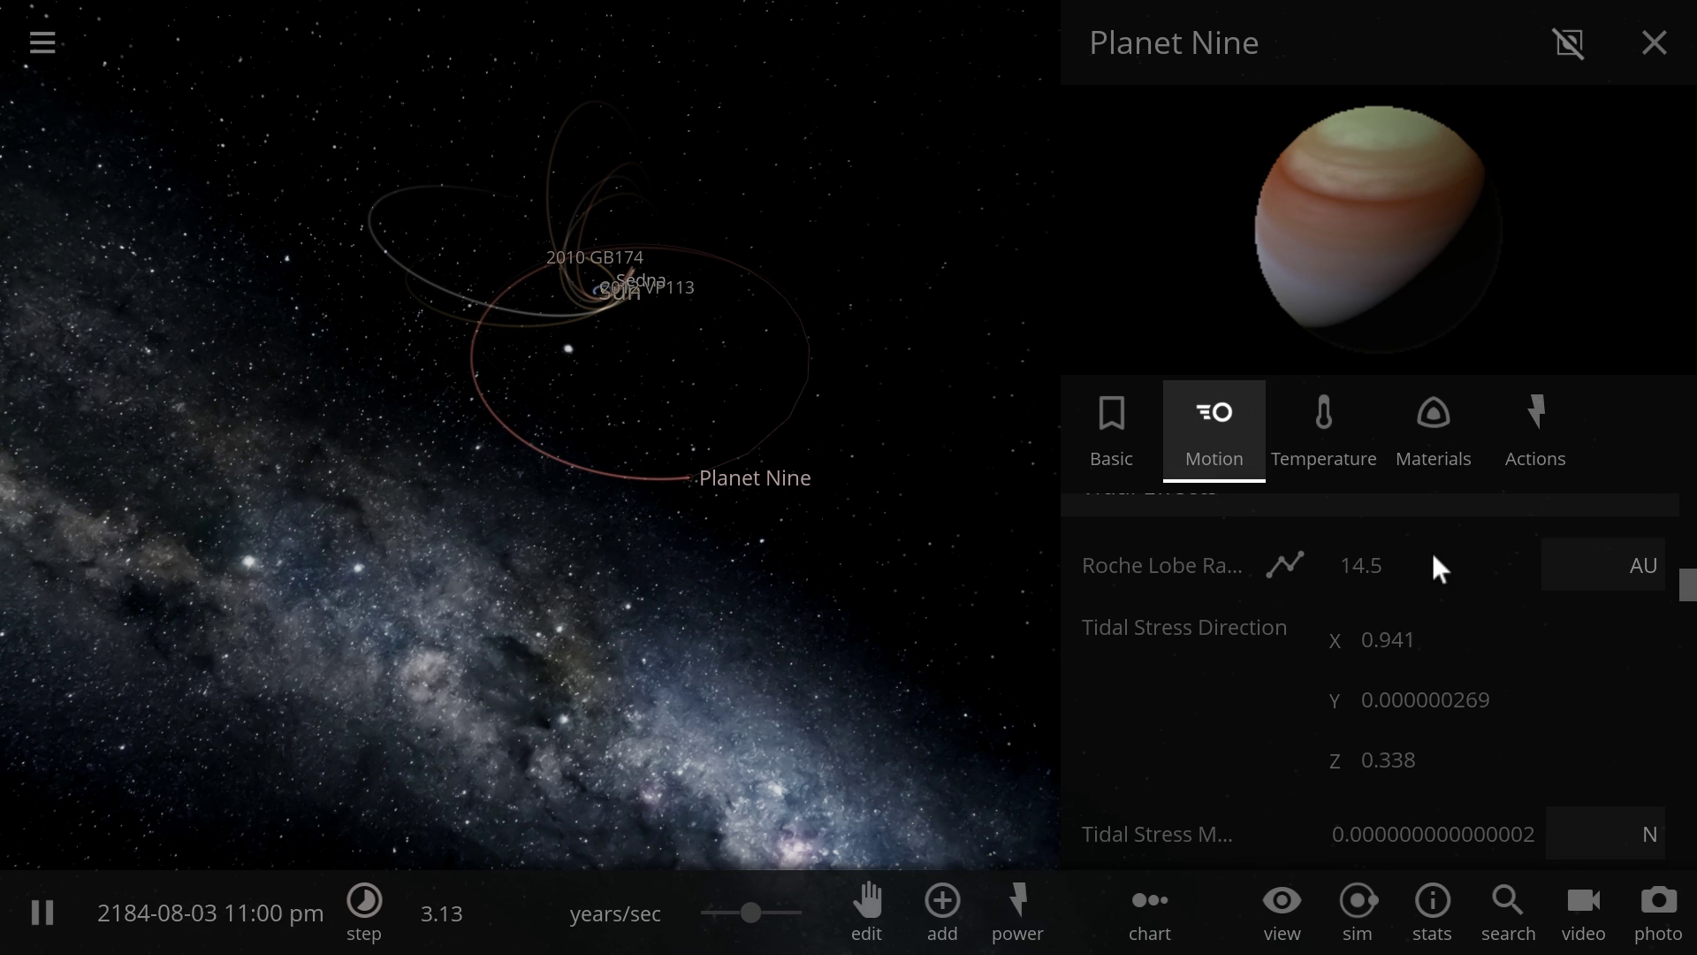
scroll(1476, 570, down, 3)
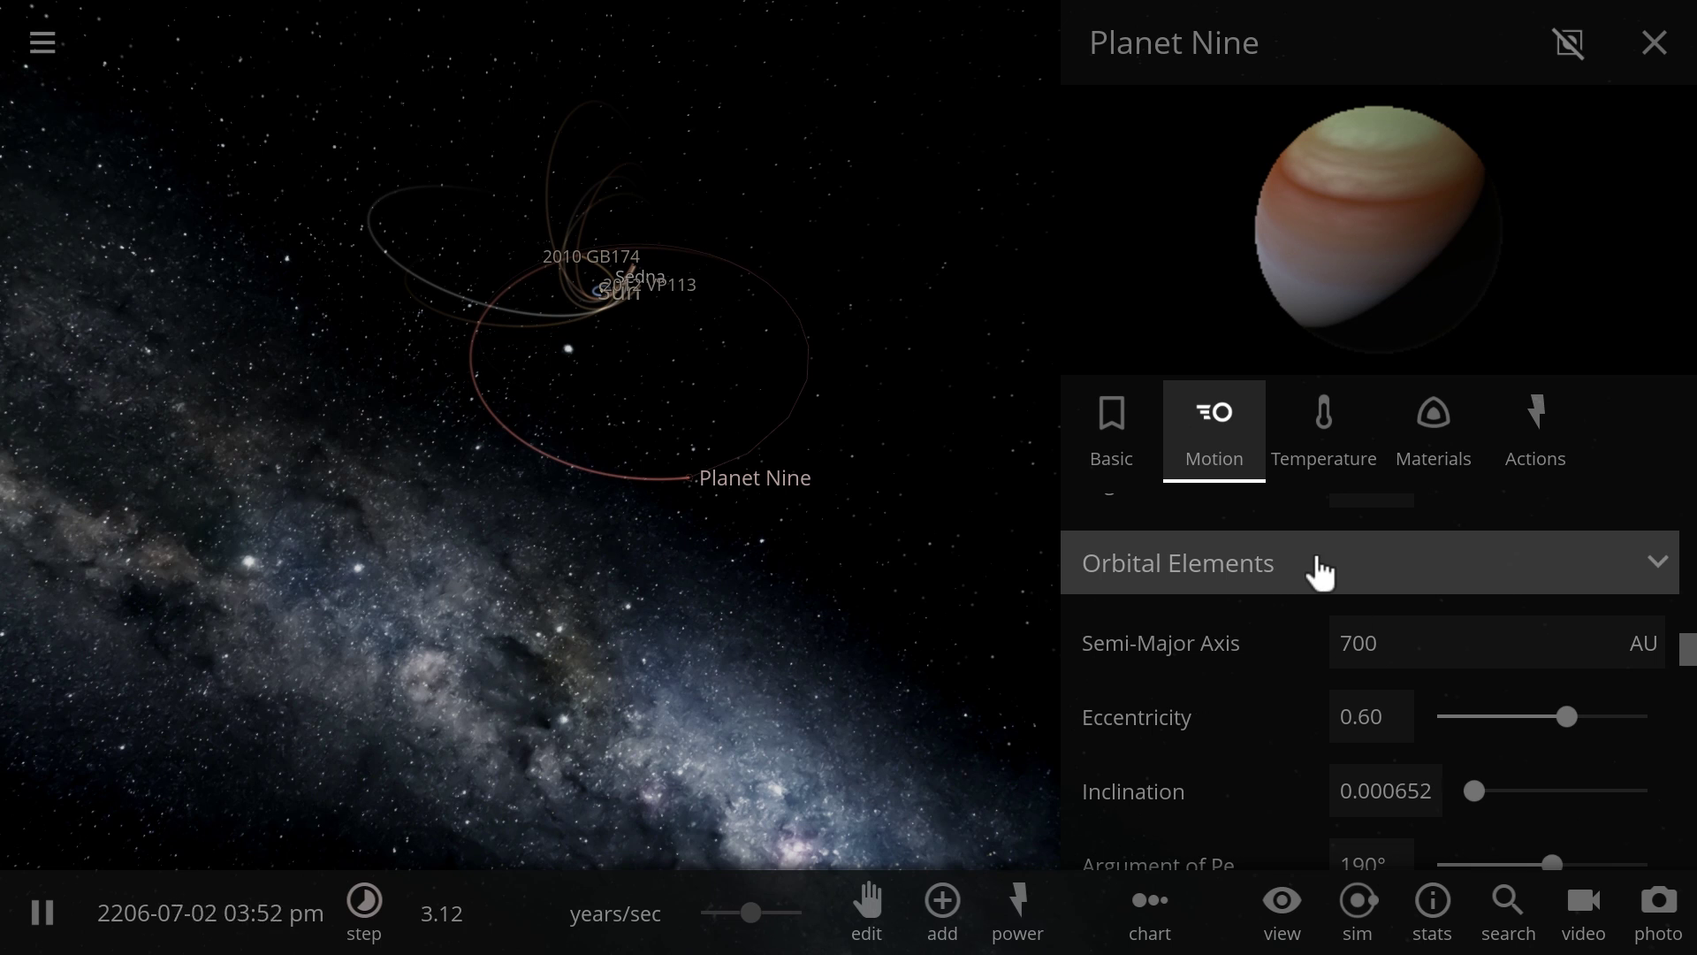
drag(924, 447, 640, 417)
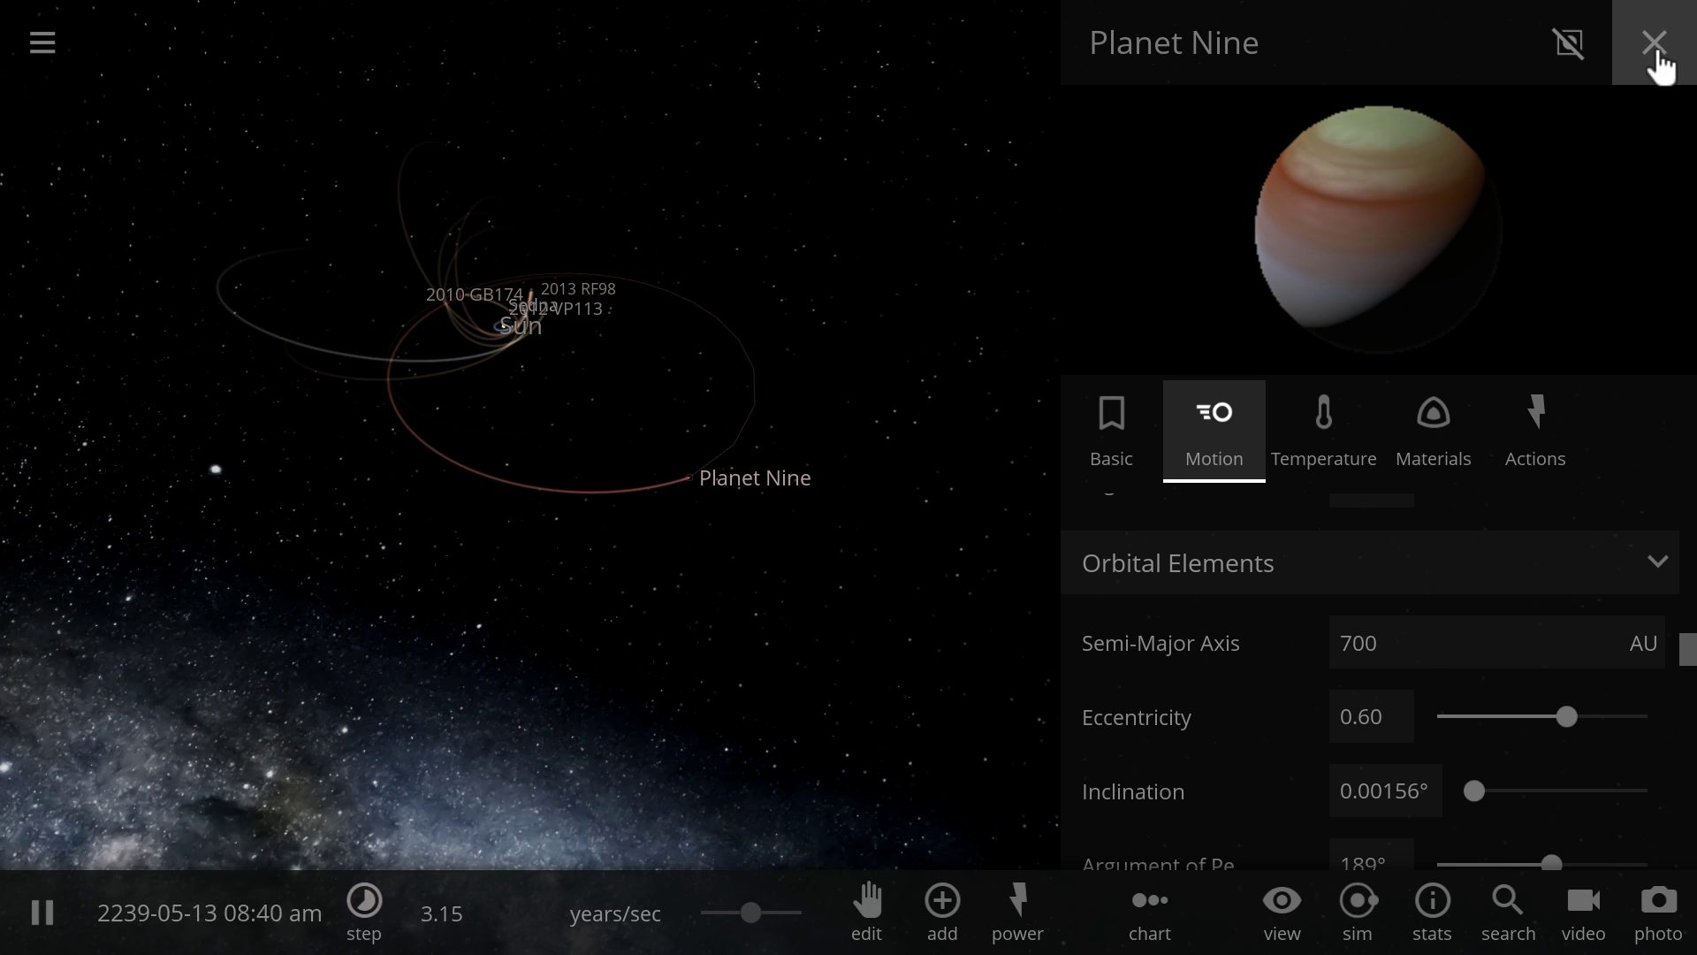
scroll(1371, 747, up, 10)
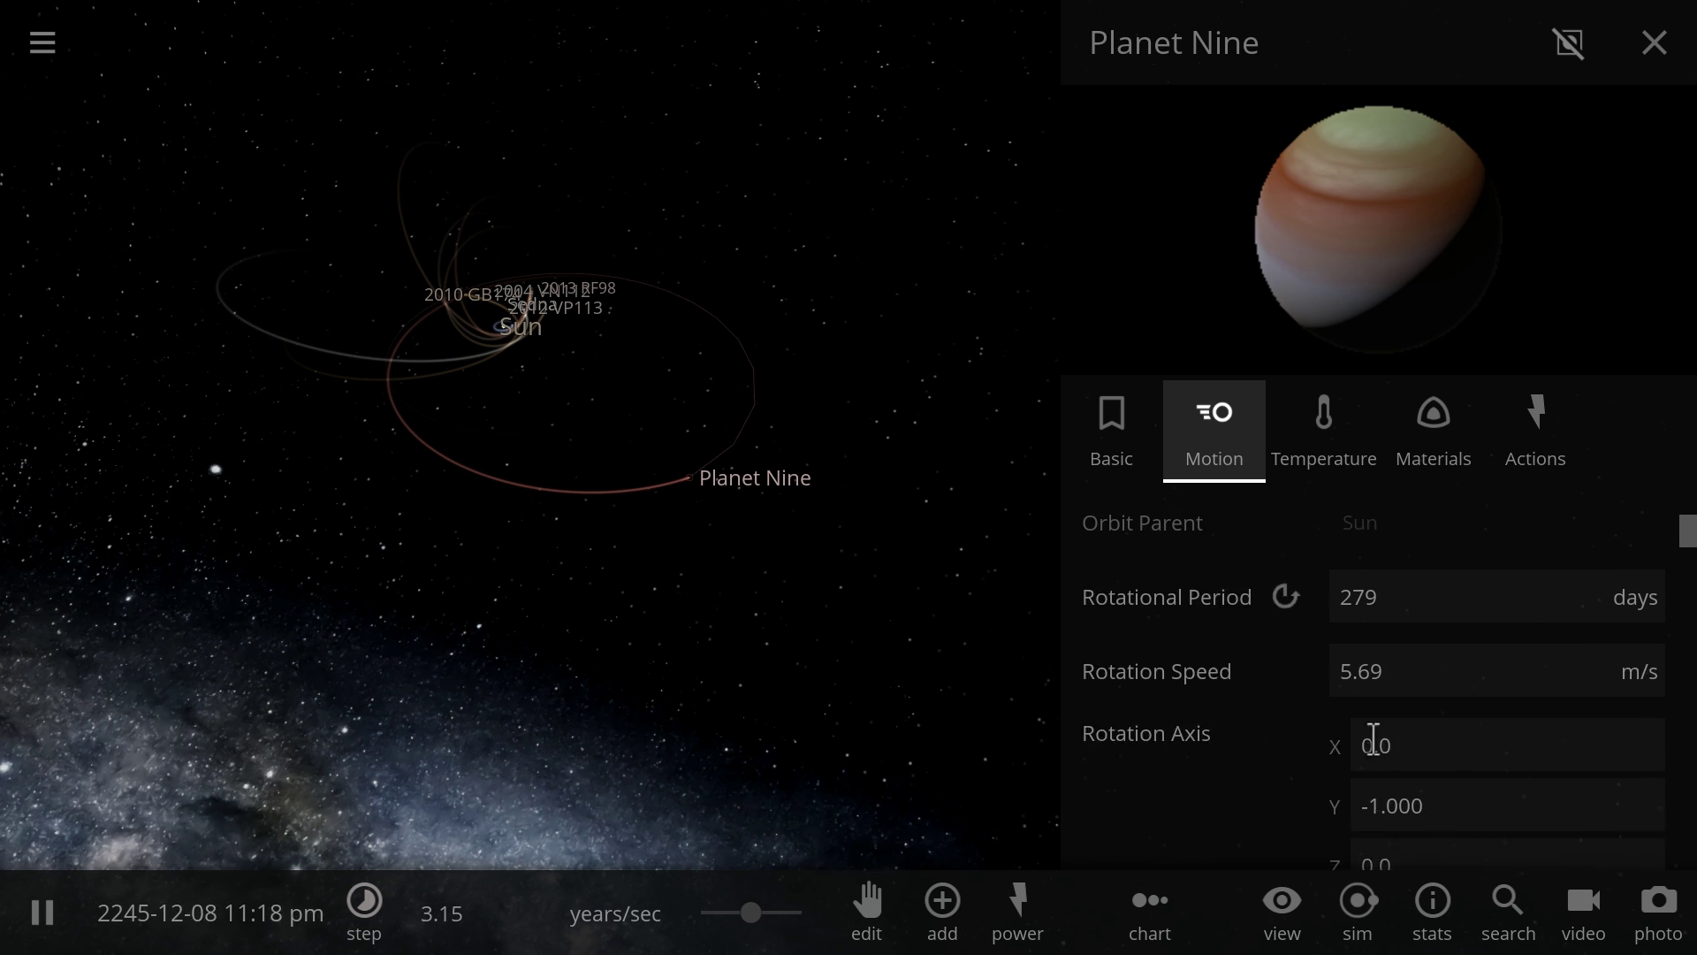
scroll(1375, 740, up, 1)
right_drag(603, 598, 1613, 0)
click(1653, 43)
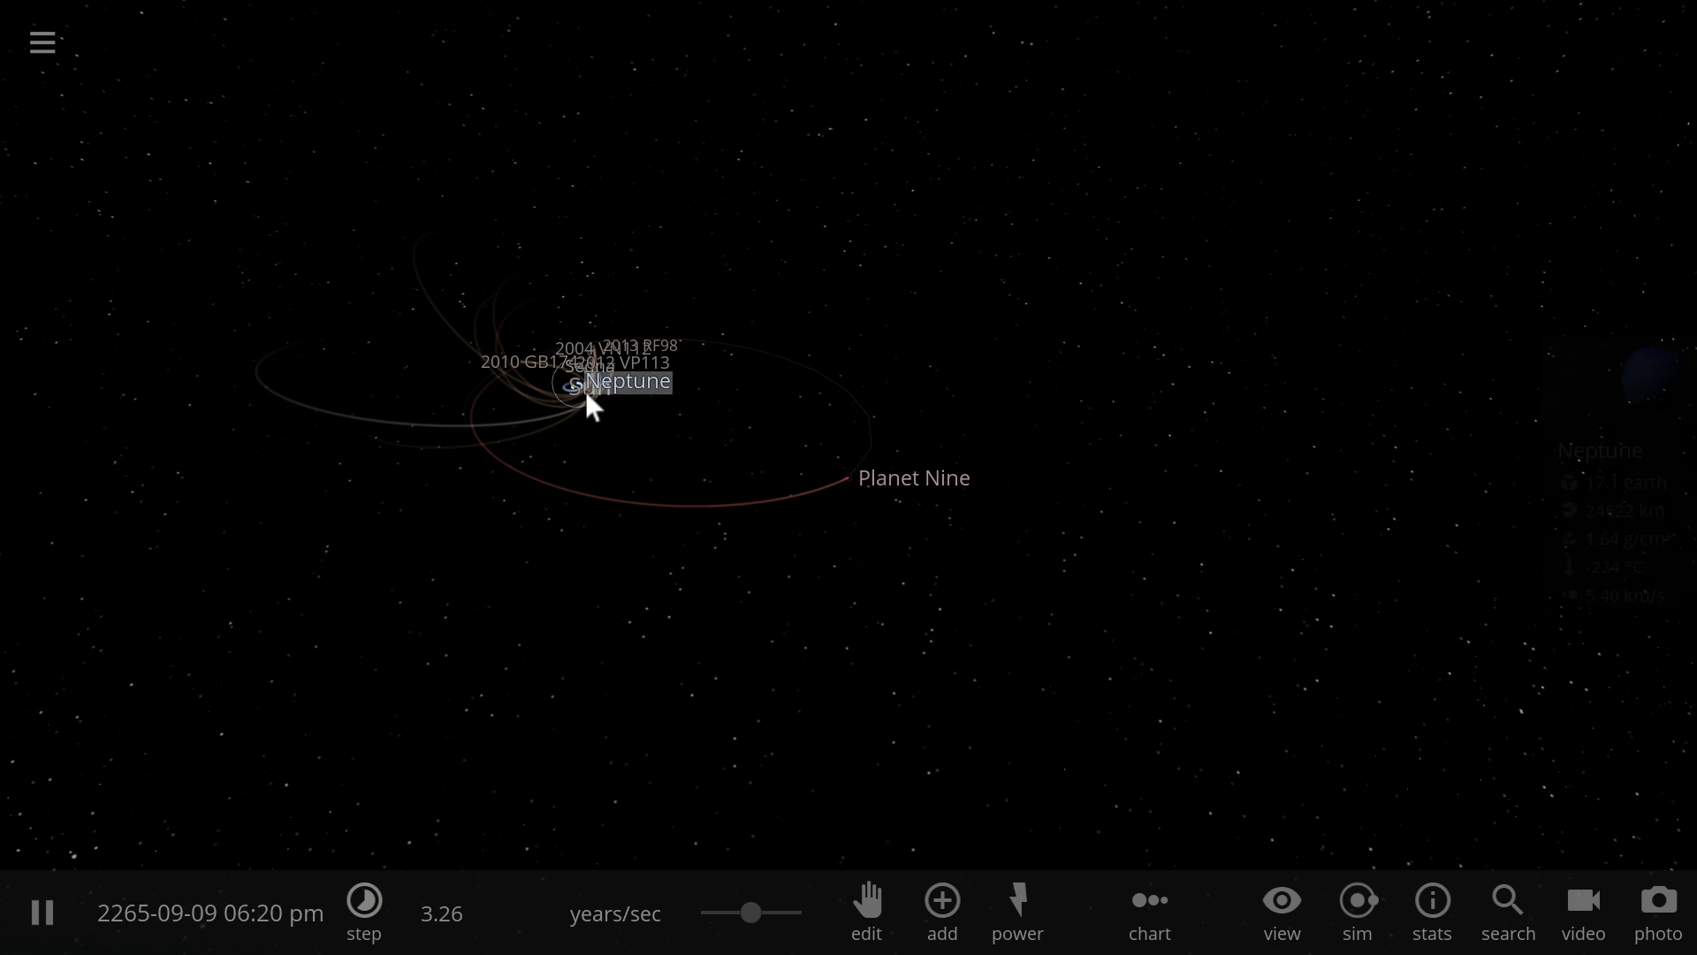
Step: Centre the view on Neptune and examine the clustered orbits of Sedna, 2012 VP113, 2010 GB174 and the neighbouring distant objects
click(587, 397)
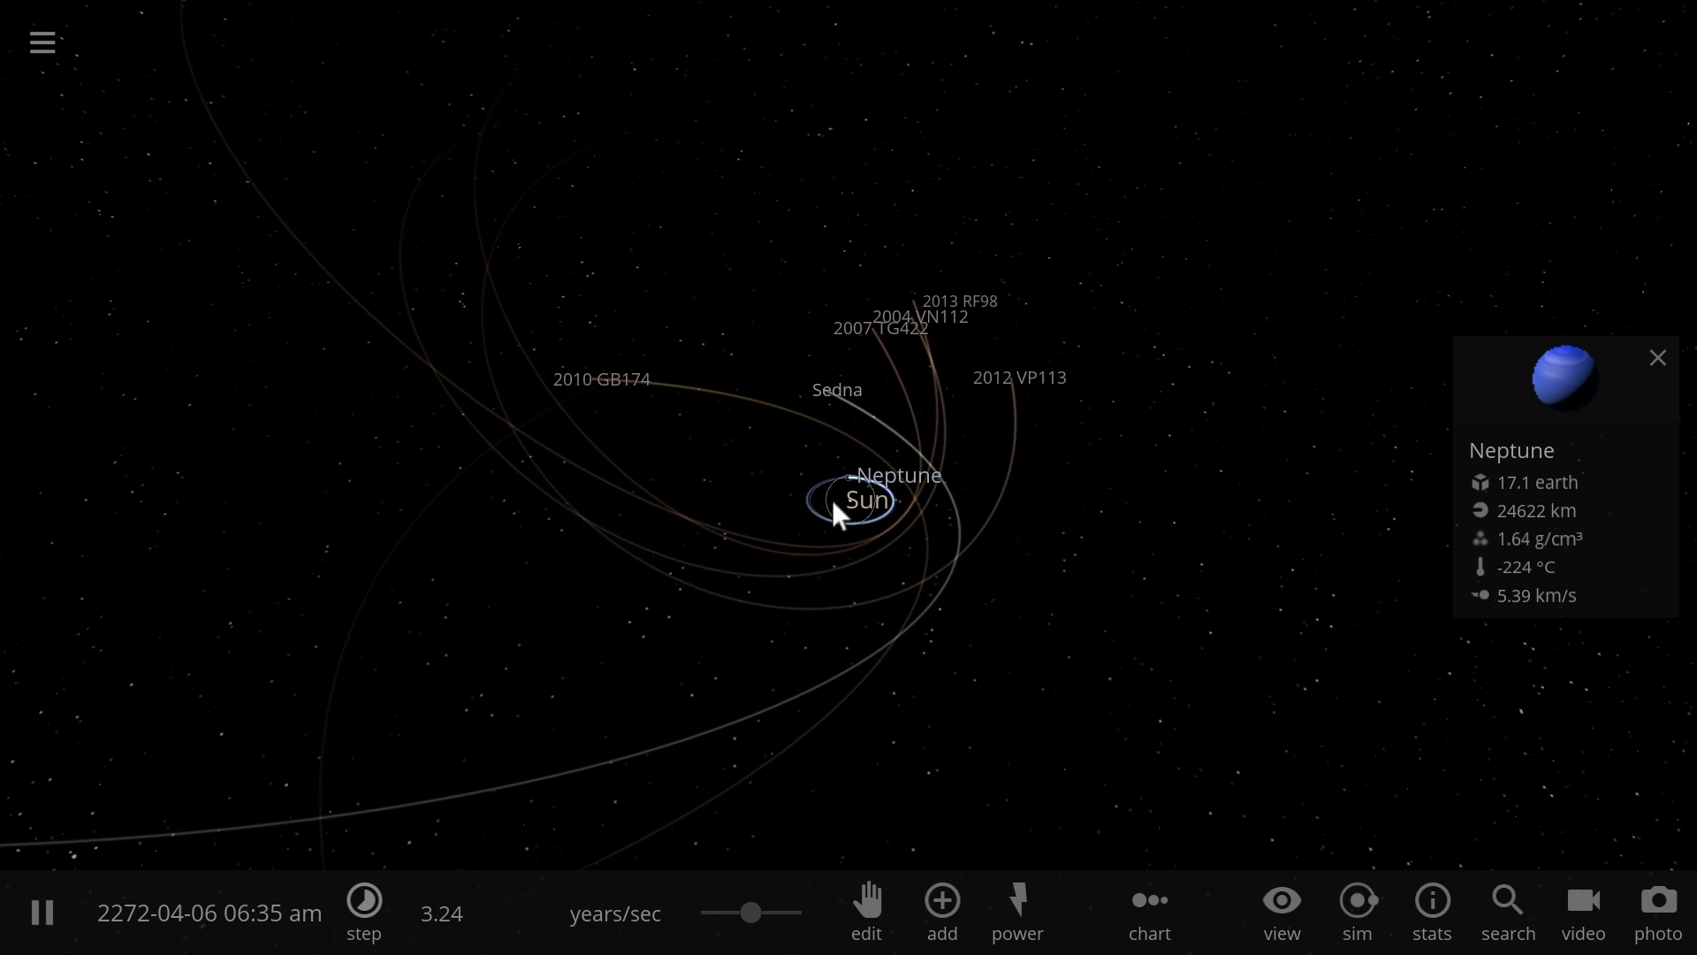
scroll(831, 500, down, 2)
right_drag(874, 542, 944, 527)
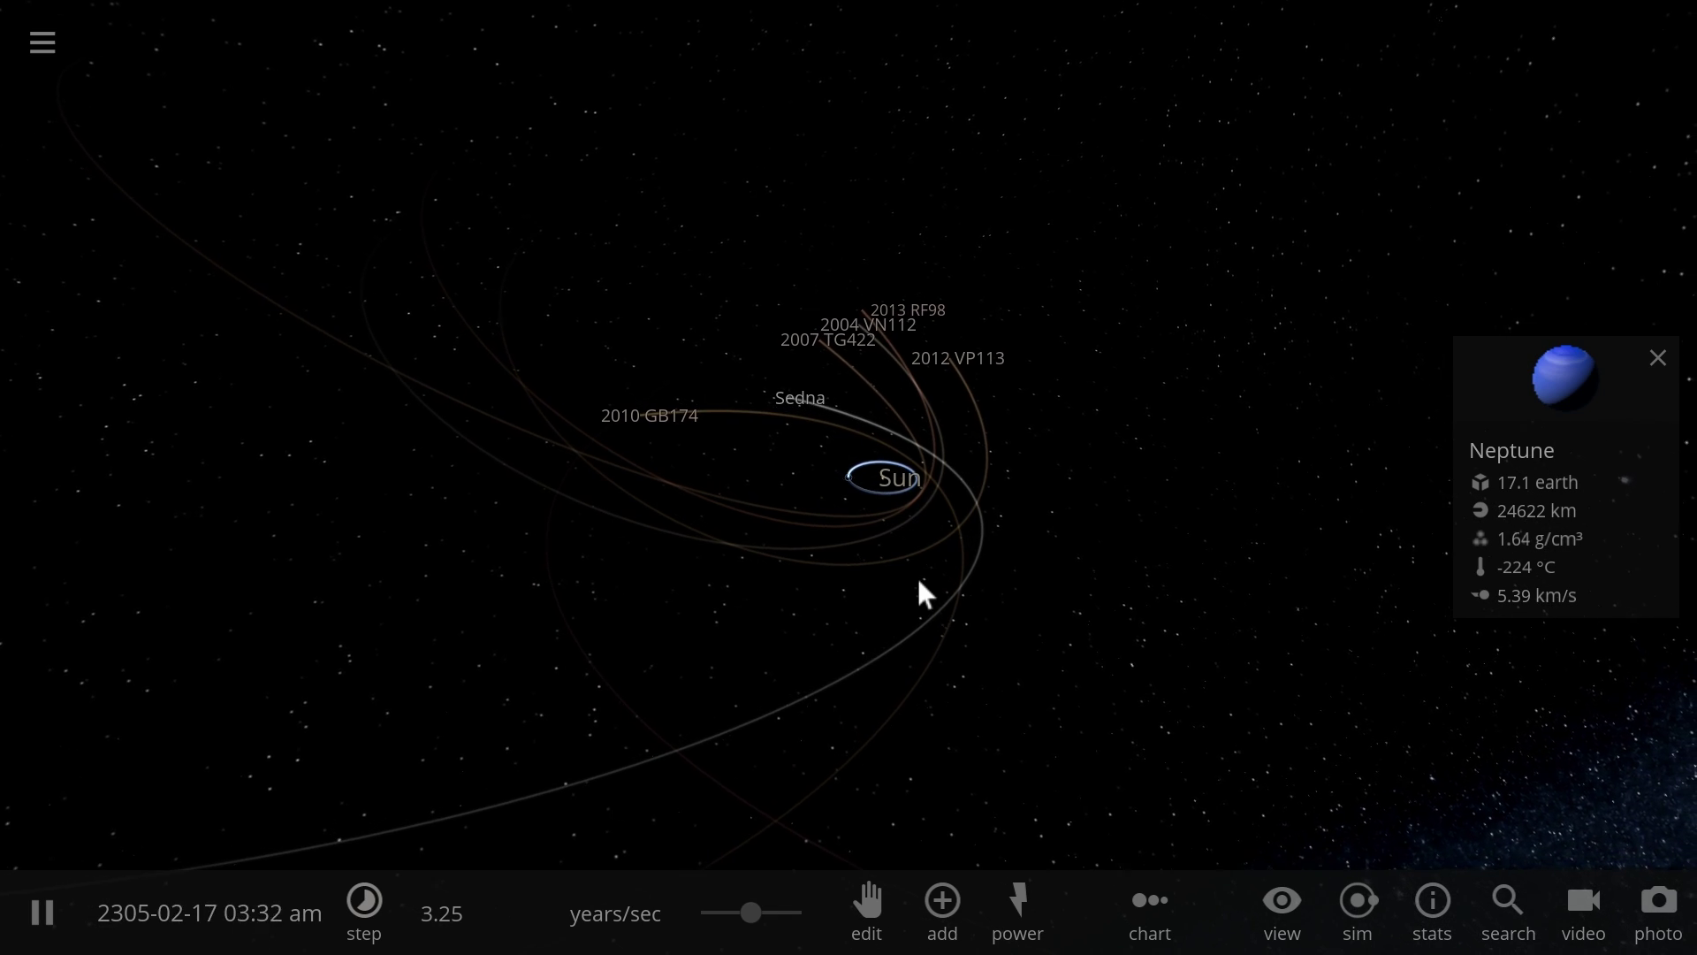
right_drag(918, 580, 931, 541)
scroll(931, 541, up, 3)
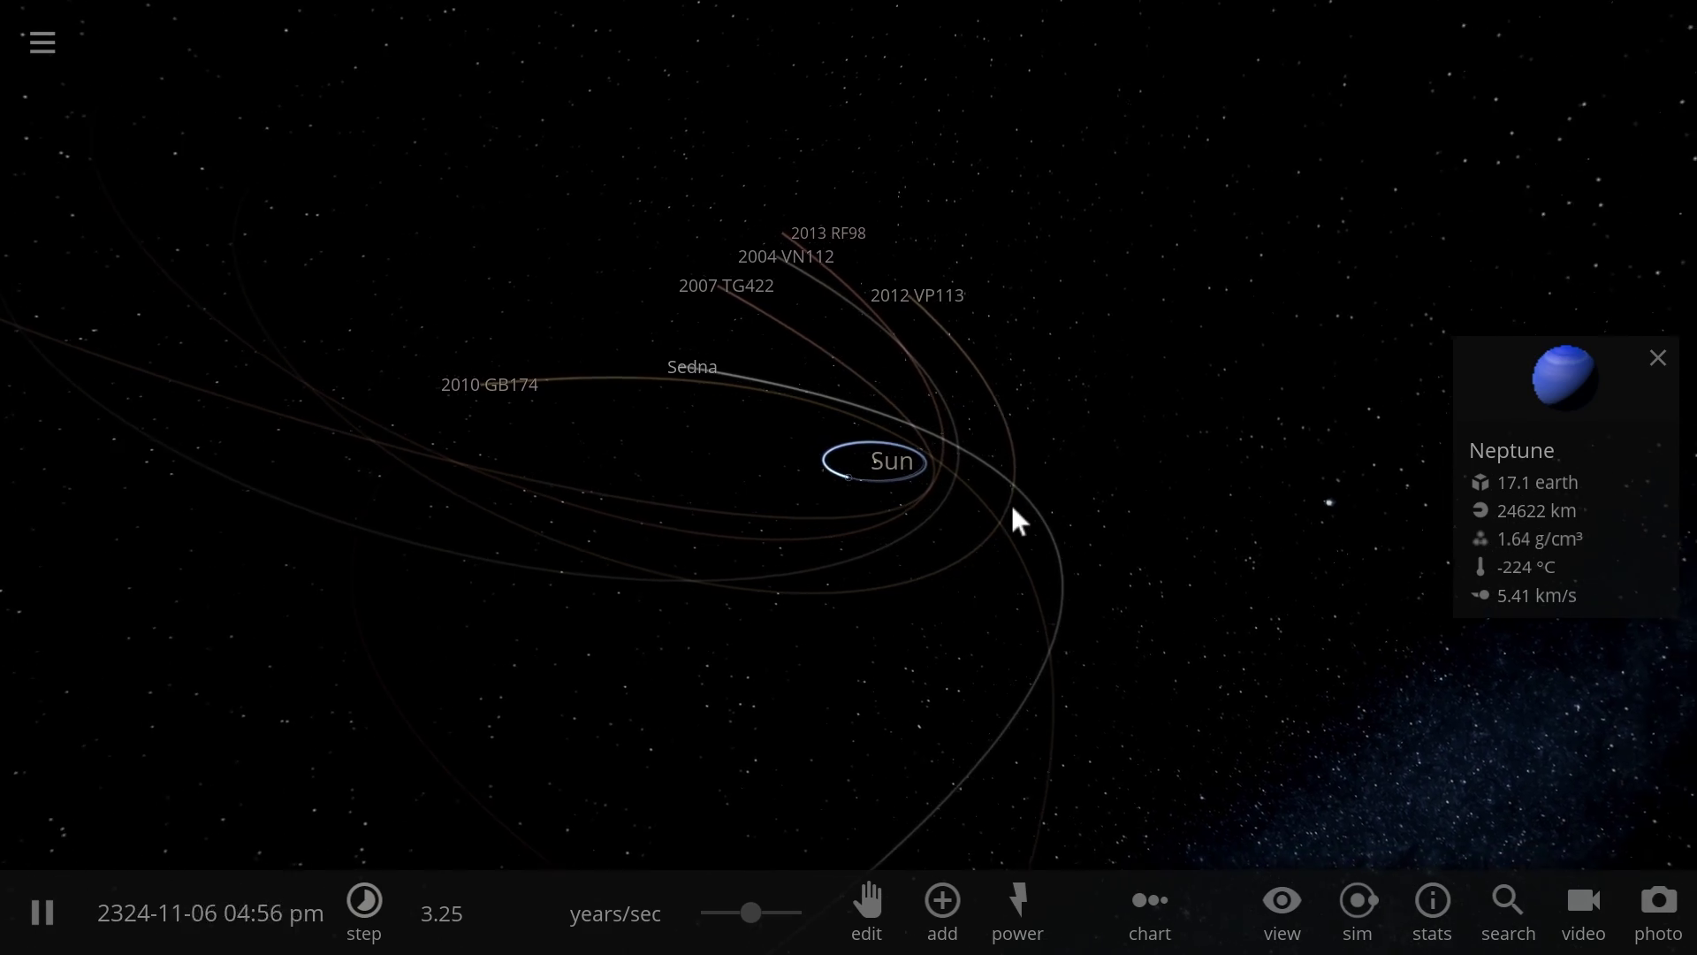
scroll(1009, 502, up, 2)
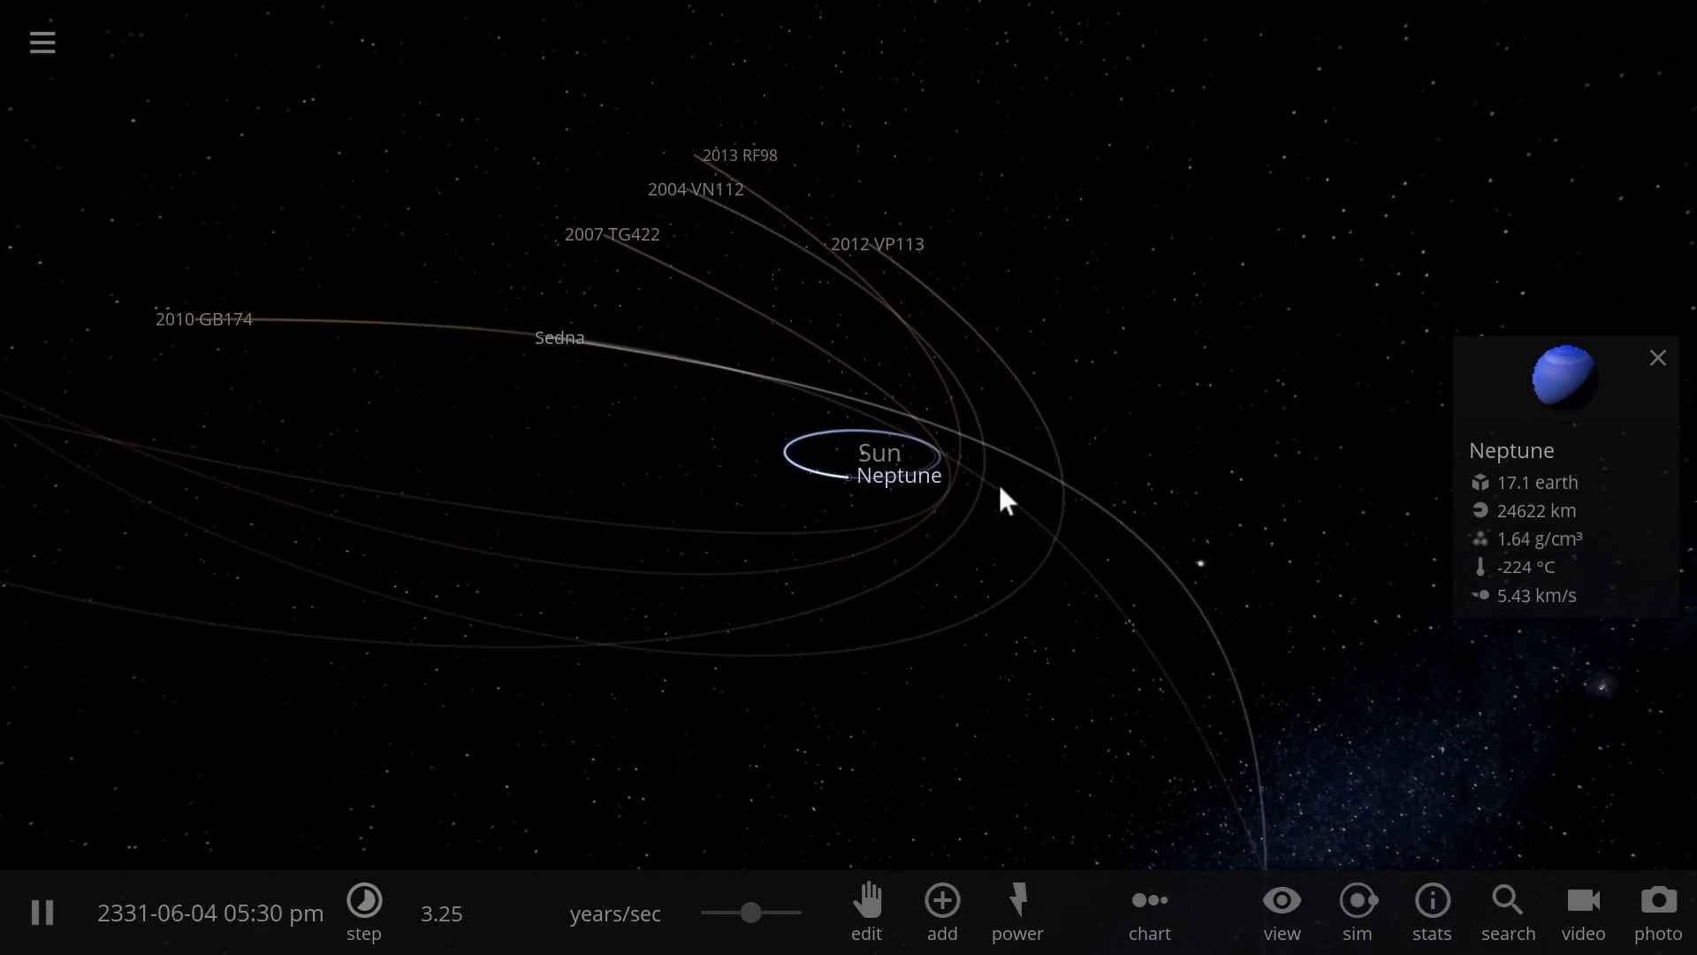
drag(804, 534, 852, 511)
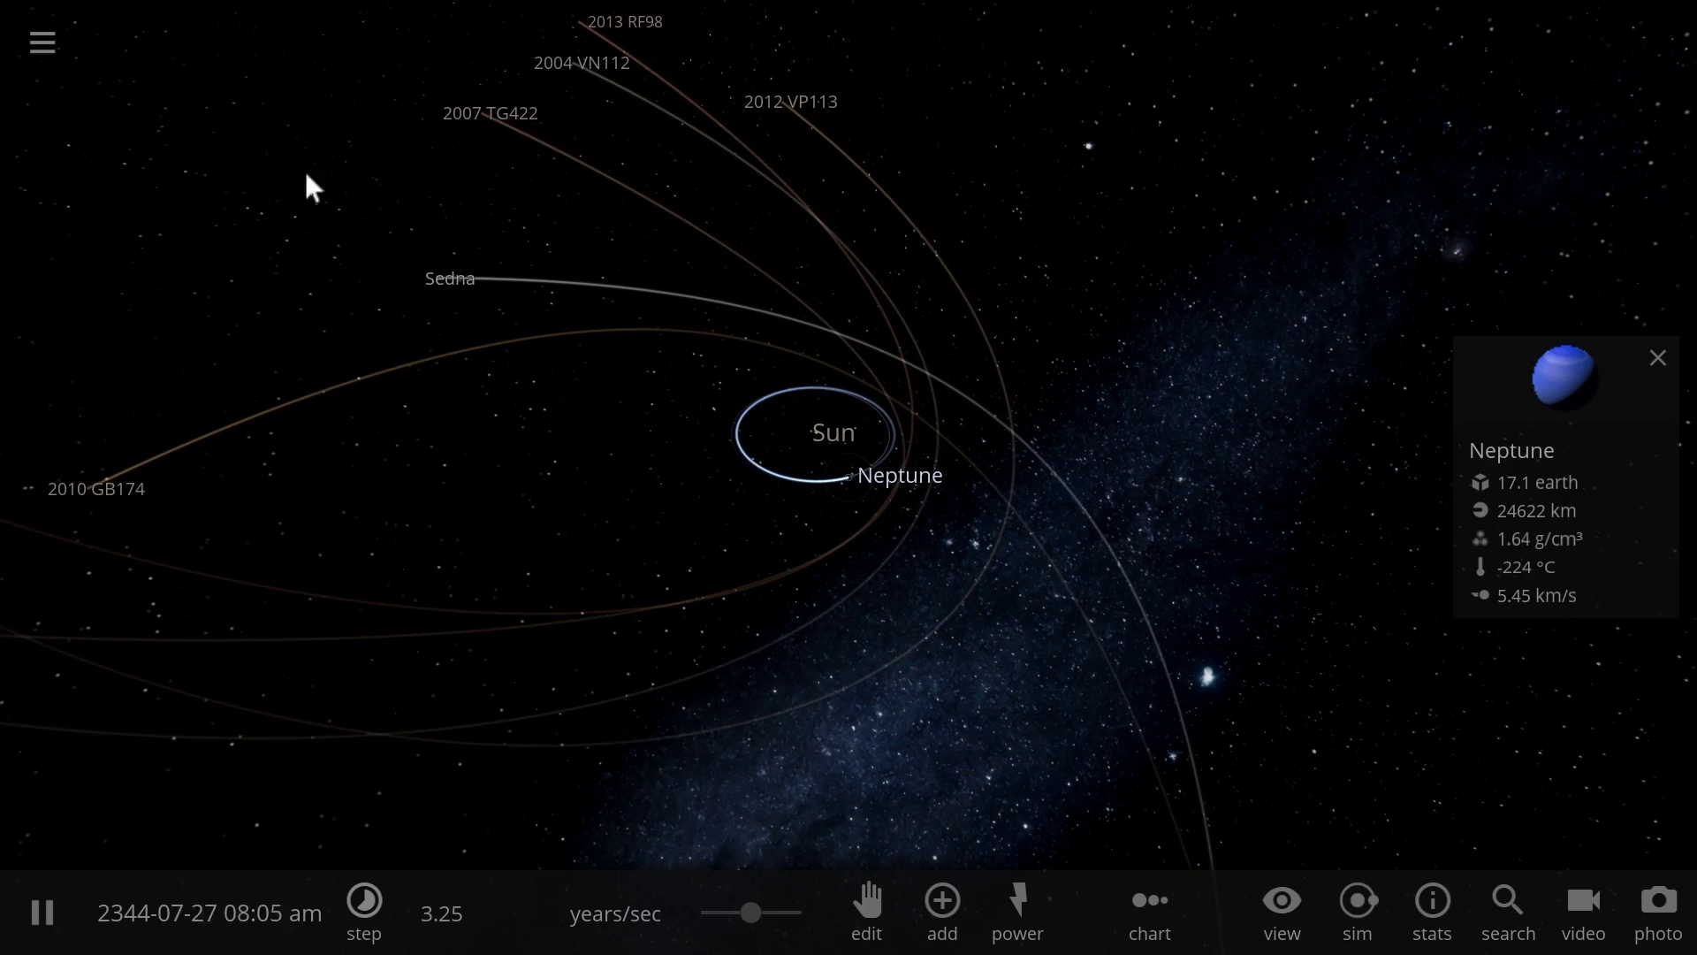
Step: Open the Solar System simulation and view it from the inner planets out to Uranus
click(43, 42)
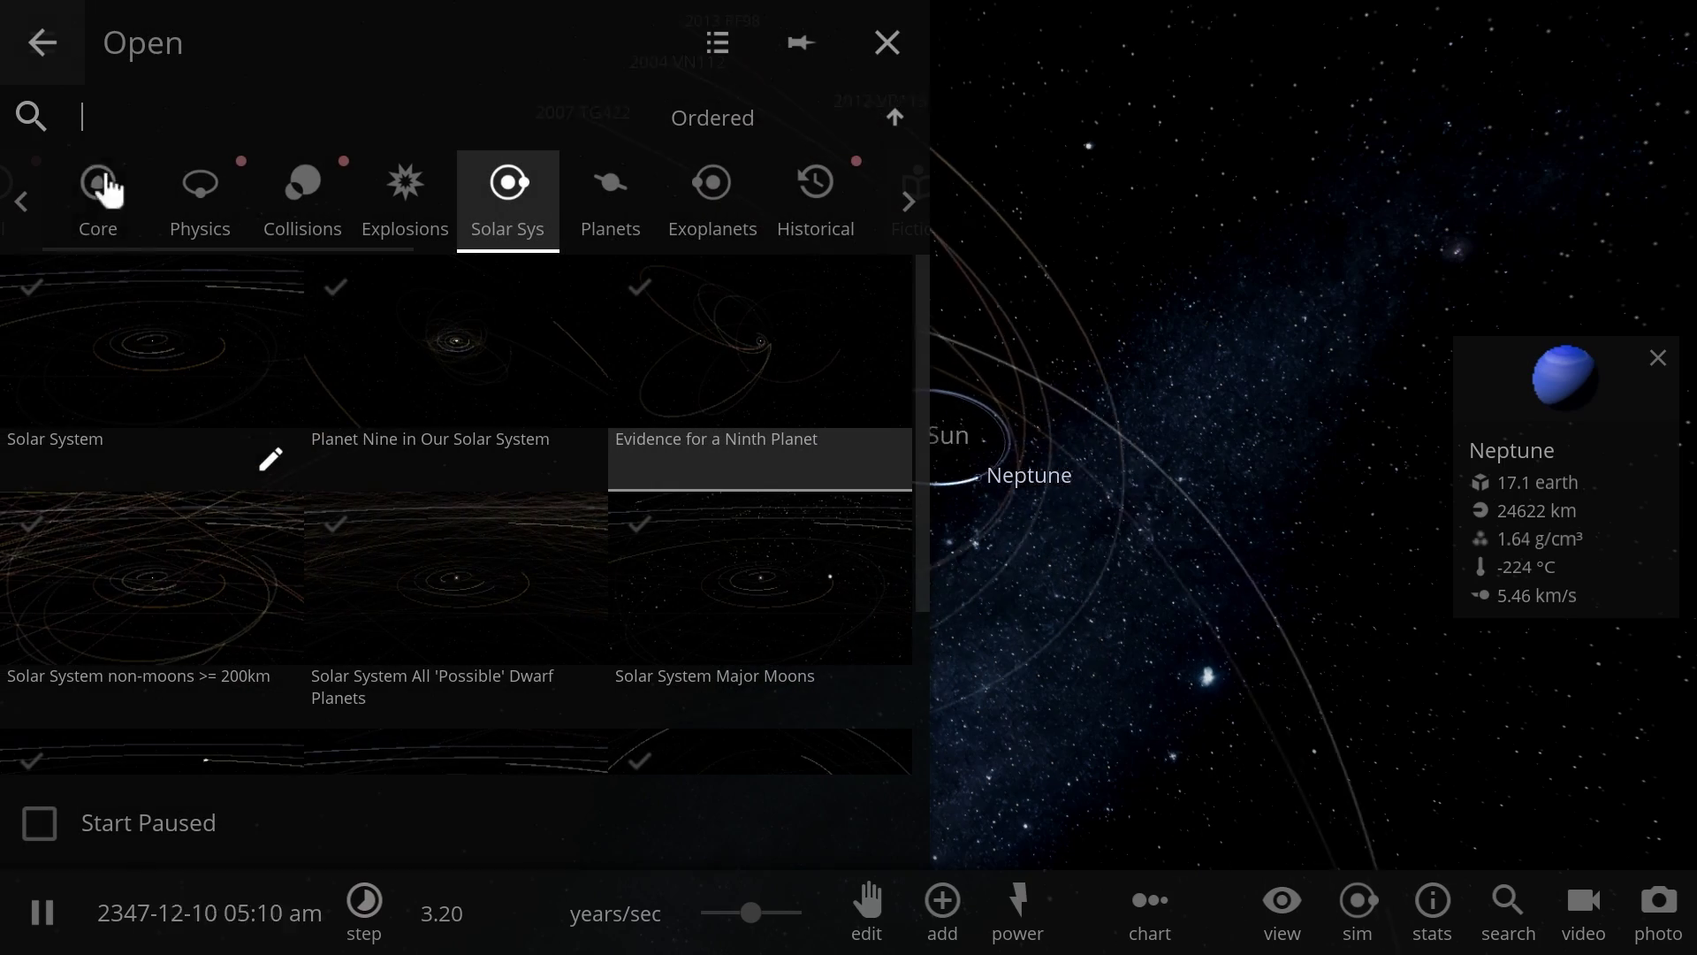
click(148, 362)
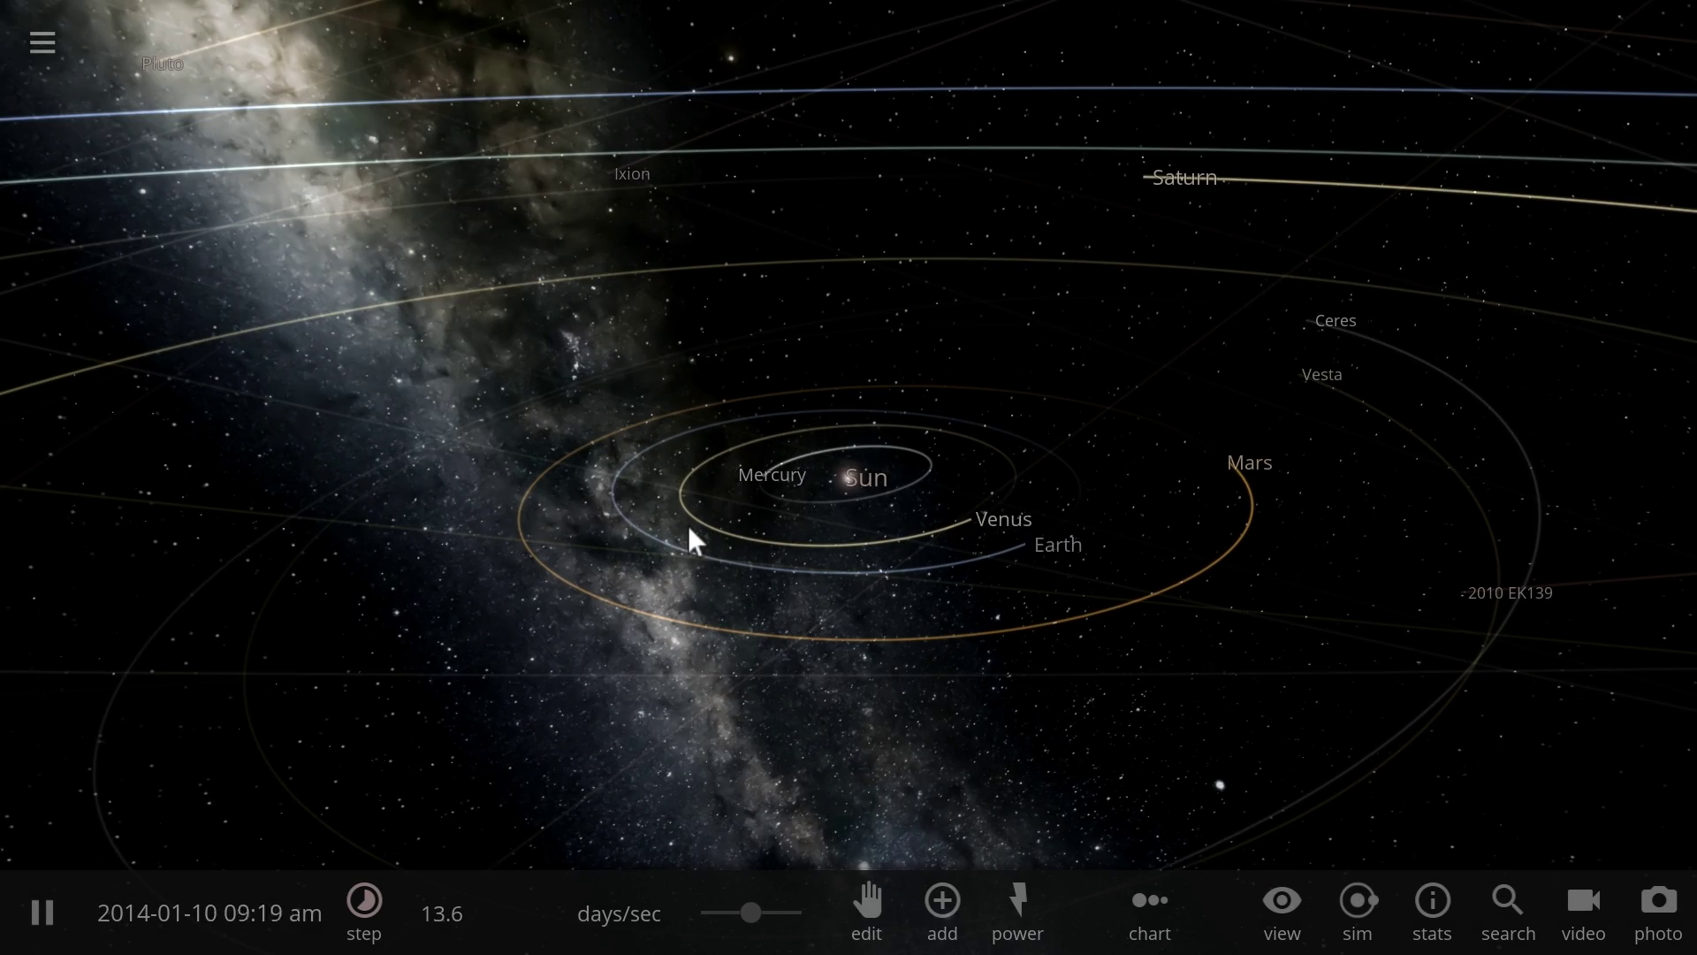
click(1073, 517)
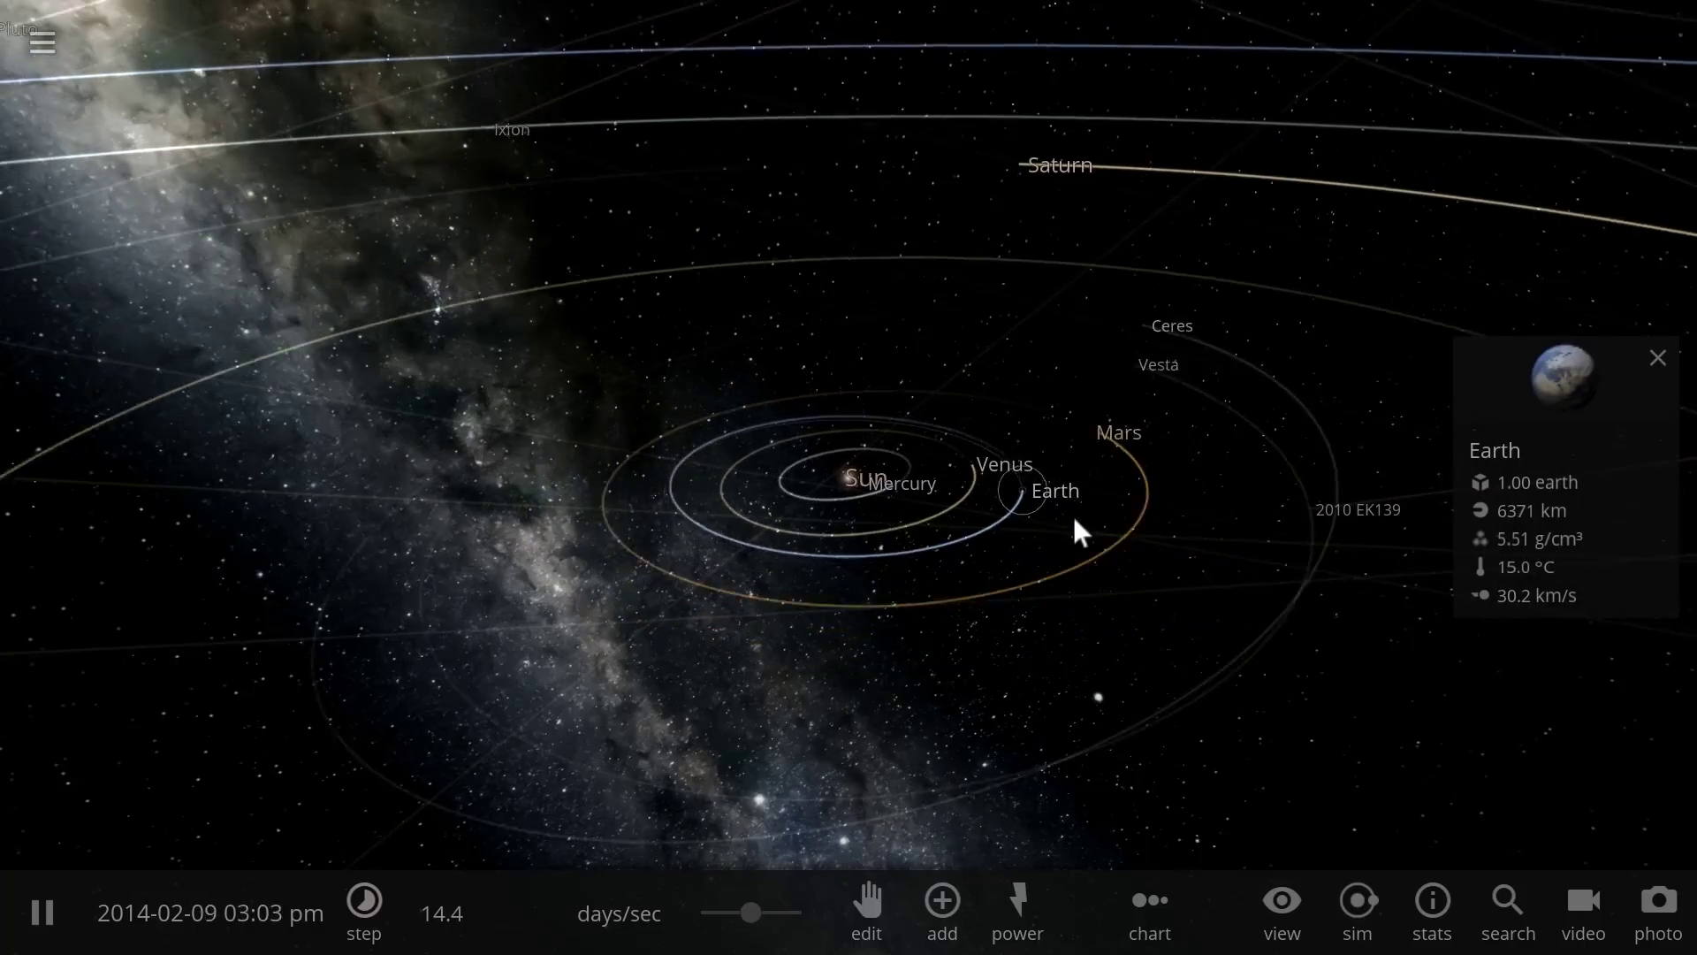
scroll(1073, 516, down, 3)
scroll(983, 259, down, 6)
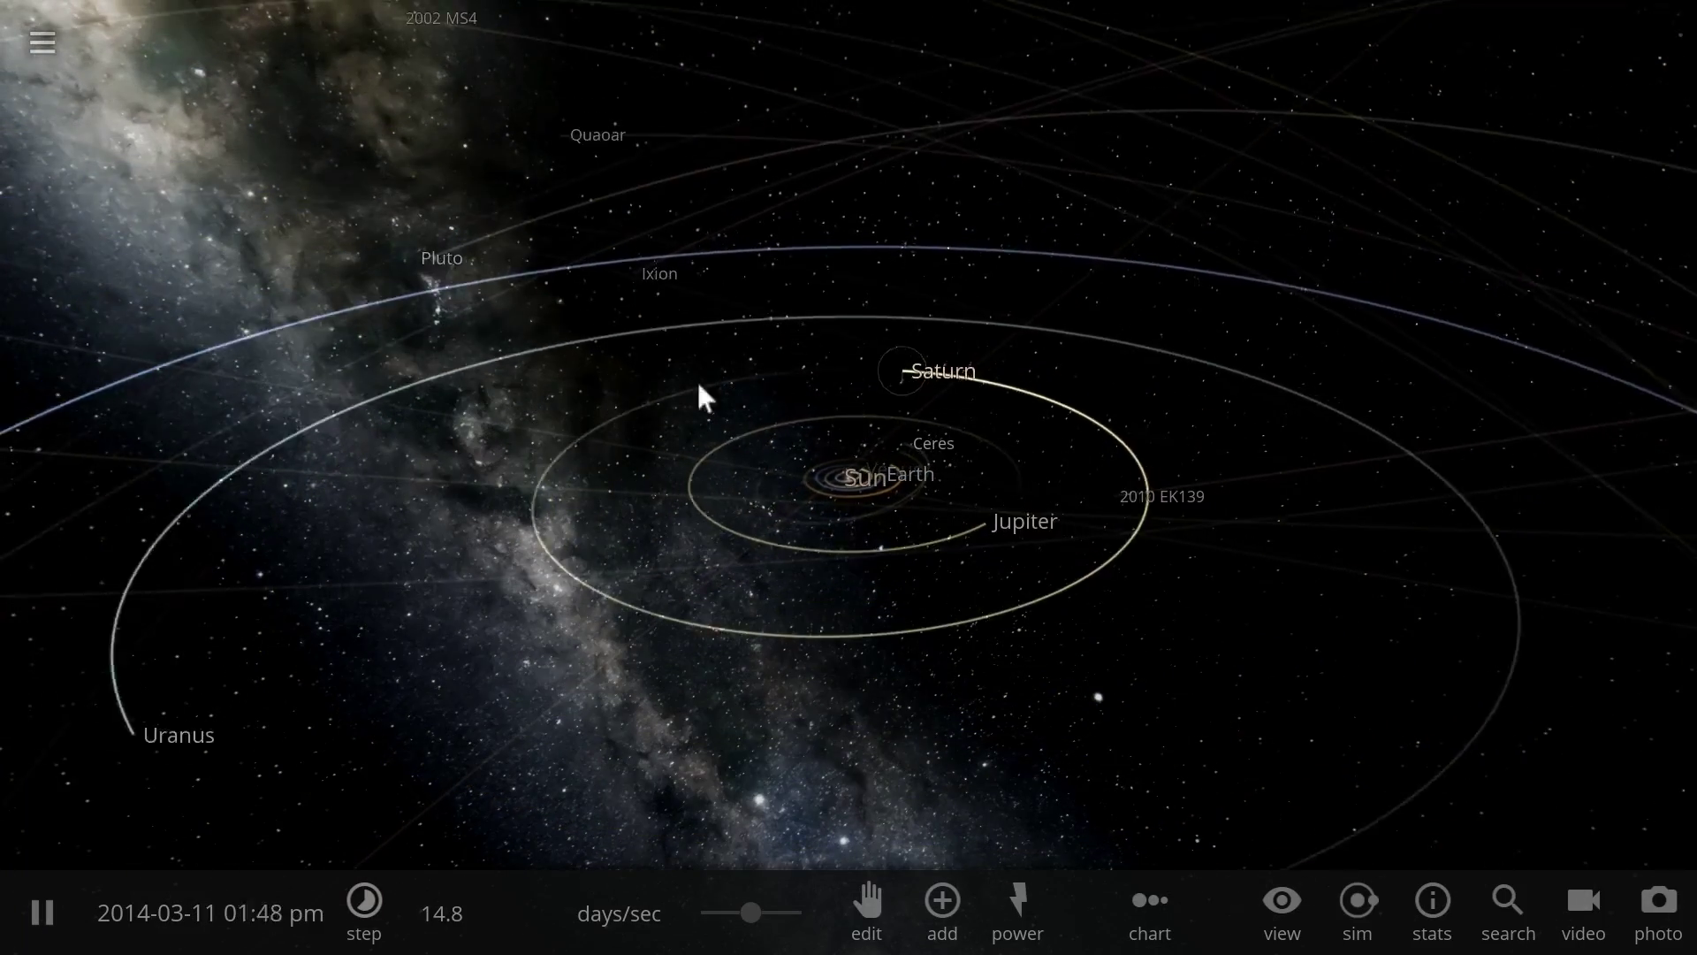
Step: Select Pluto among the outer bodies and examine the orbital elements in its motion properties
scroll(566, 469, down, 5)
click(532, 595)
click(339, 500)
scroll(431, 564, down, 5)
click(622, 395)
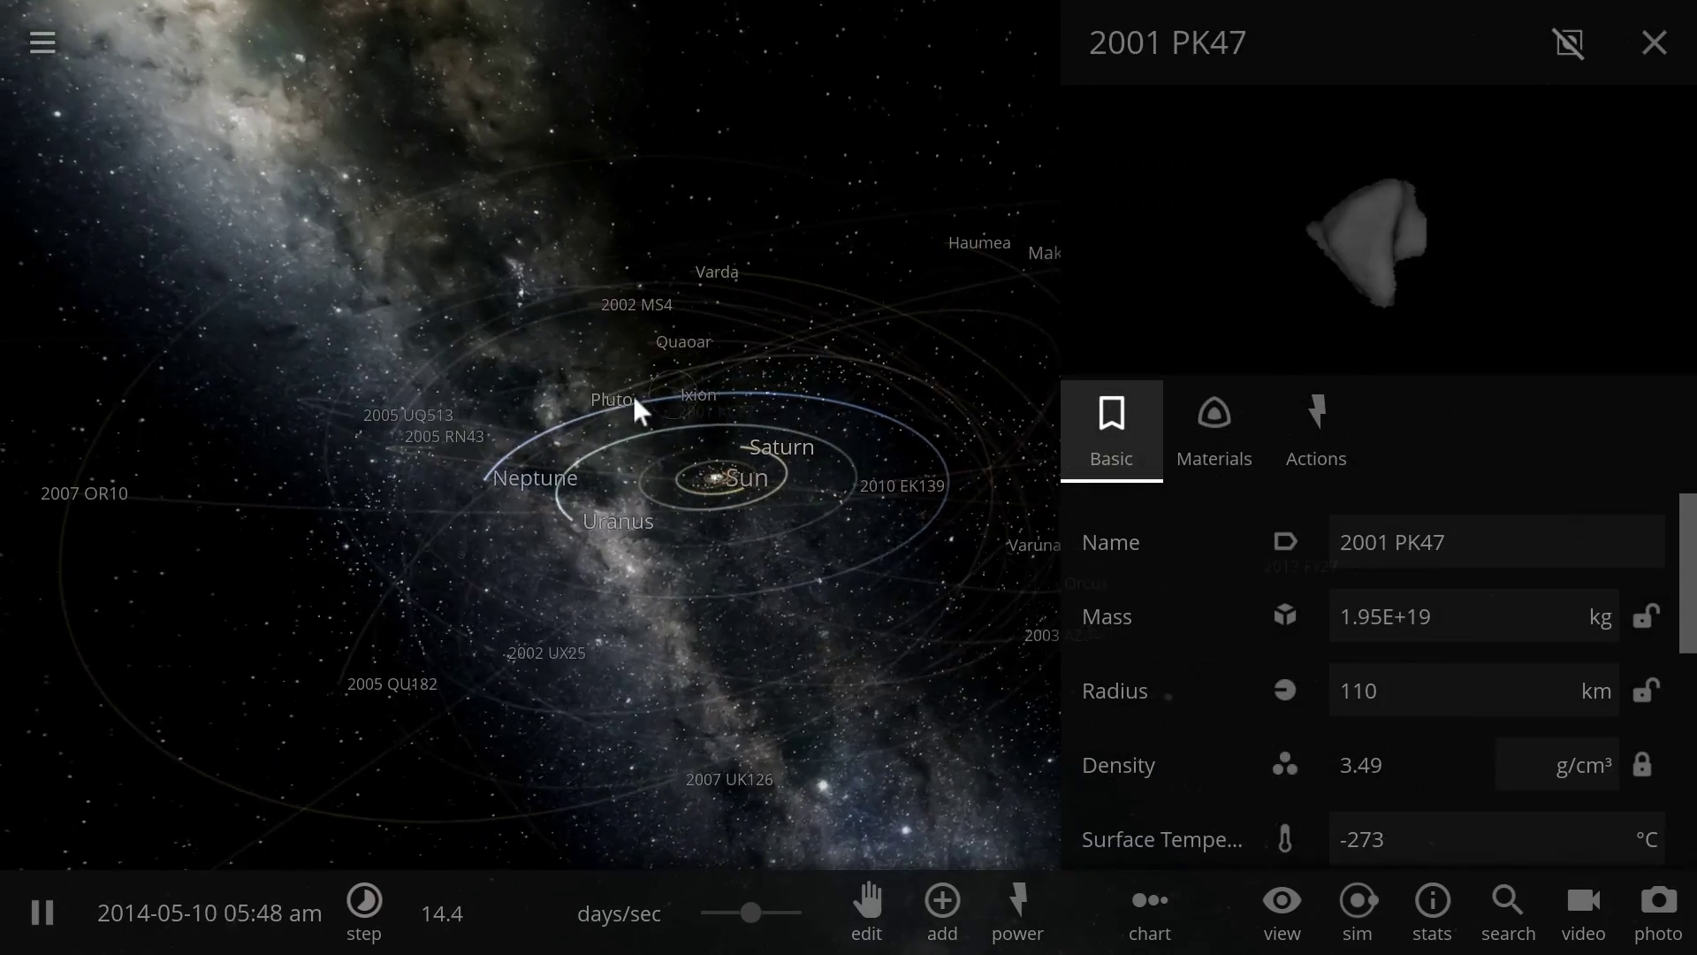
click(570, 393)
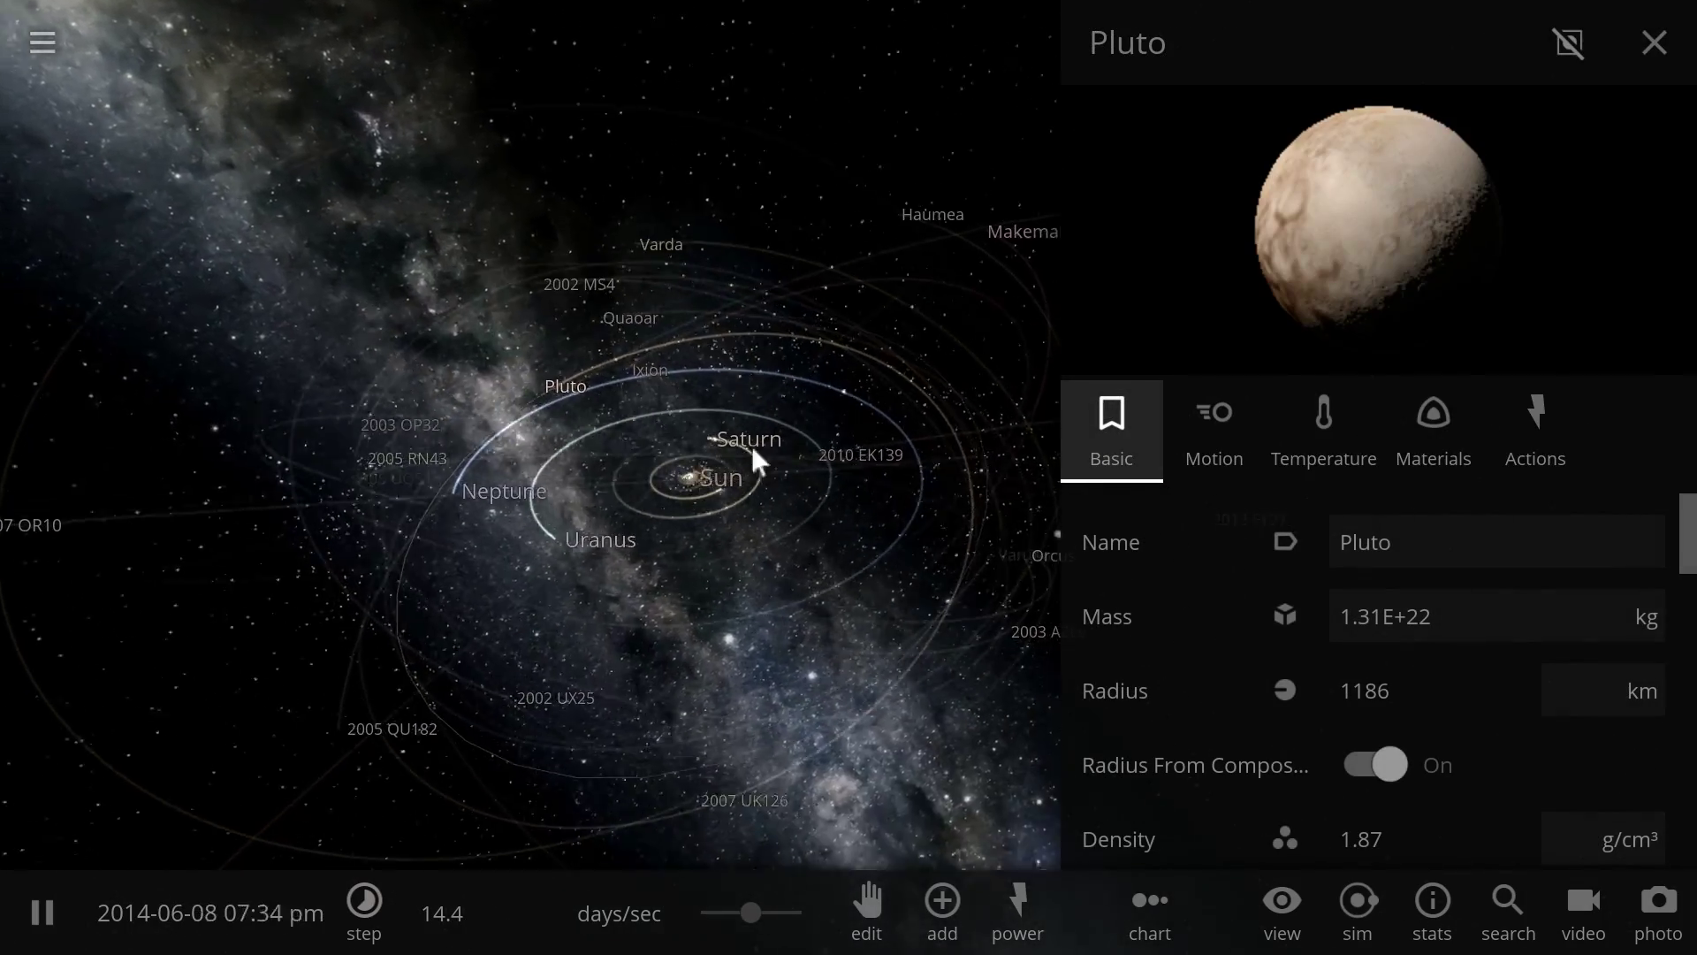
click(1218, 428)
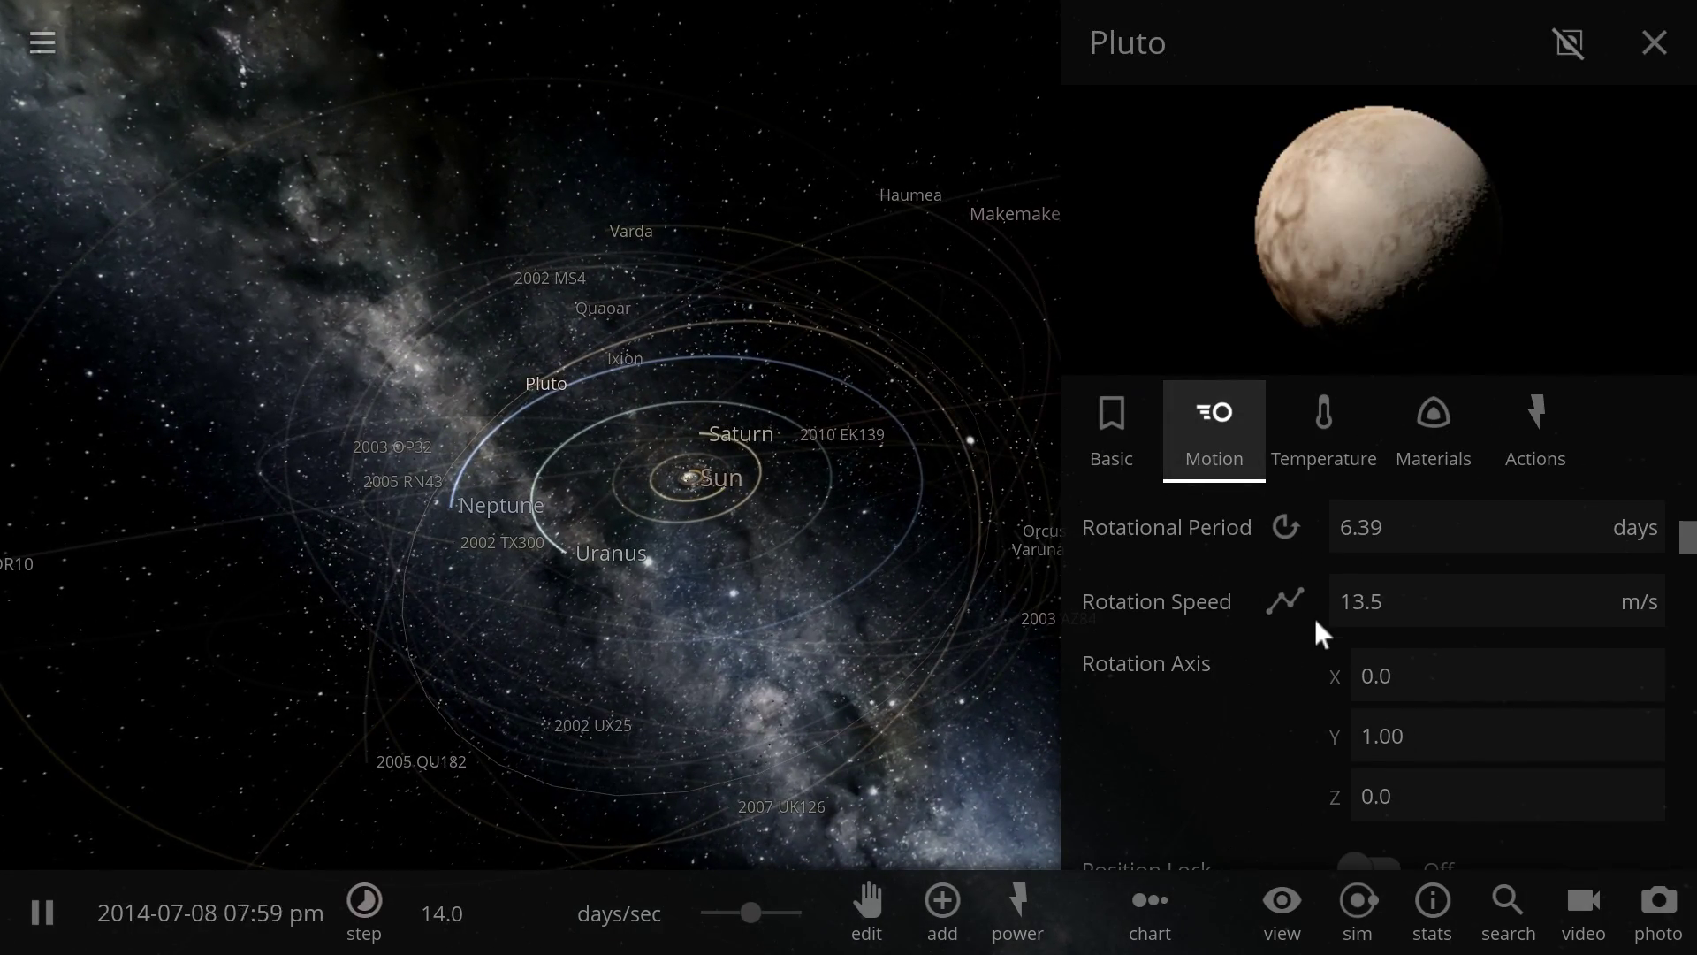
scroll(1314, 619, down, 10)
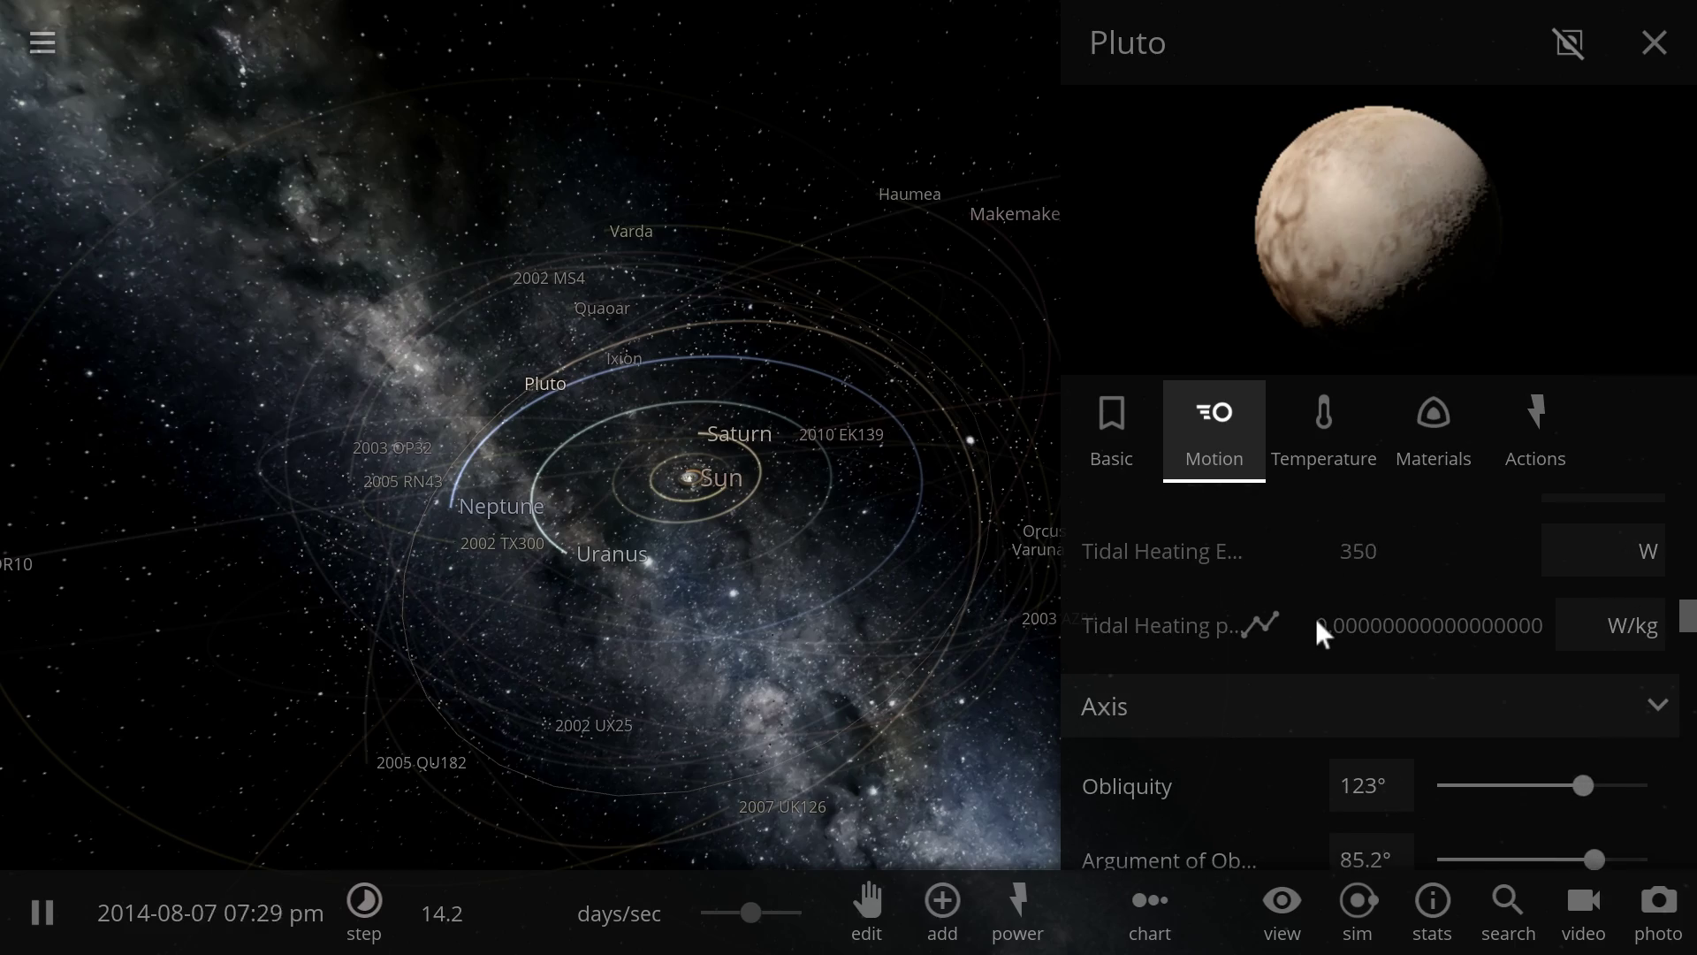
scroll(1315, 618, down, 5)
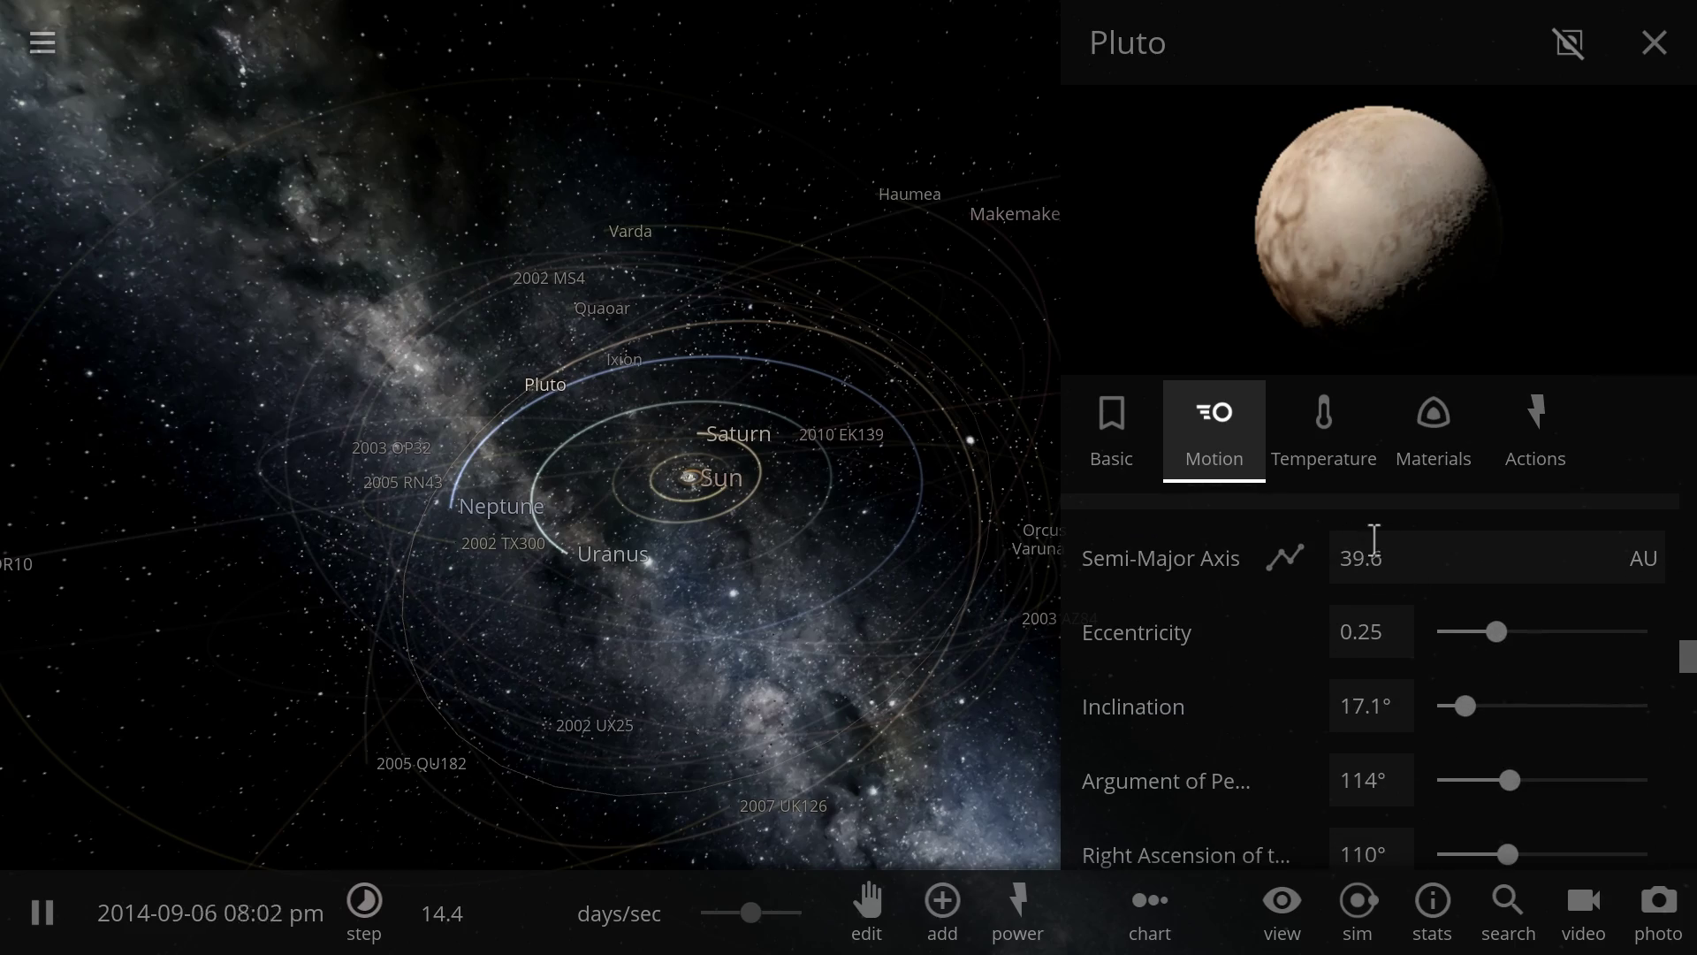
Step: Inspect the basic properties of bodies around Neptune's orbit, including 2008 OG19, Pluto, 2004 PT117 and 2002 MS4
drag(602, 601, 896, 562)
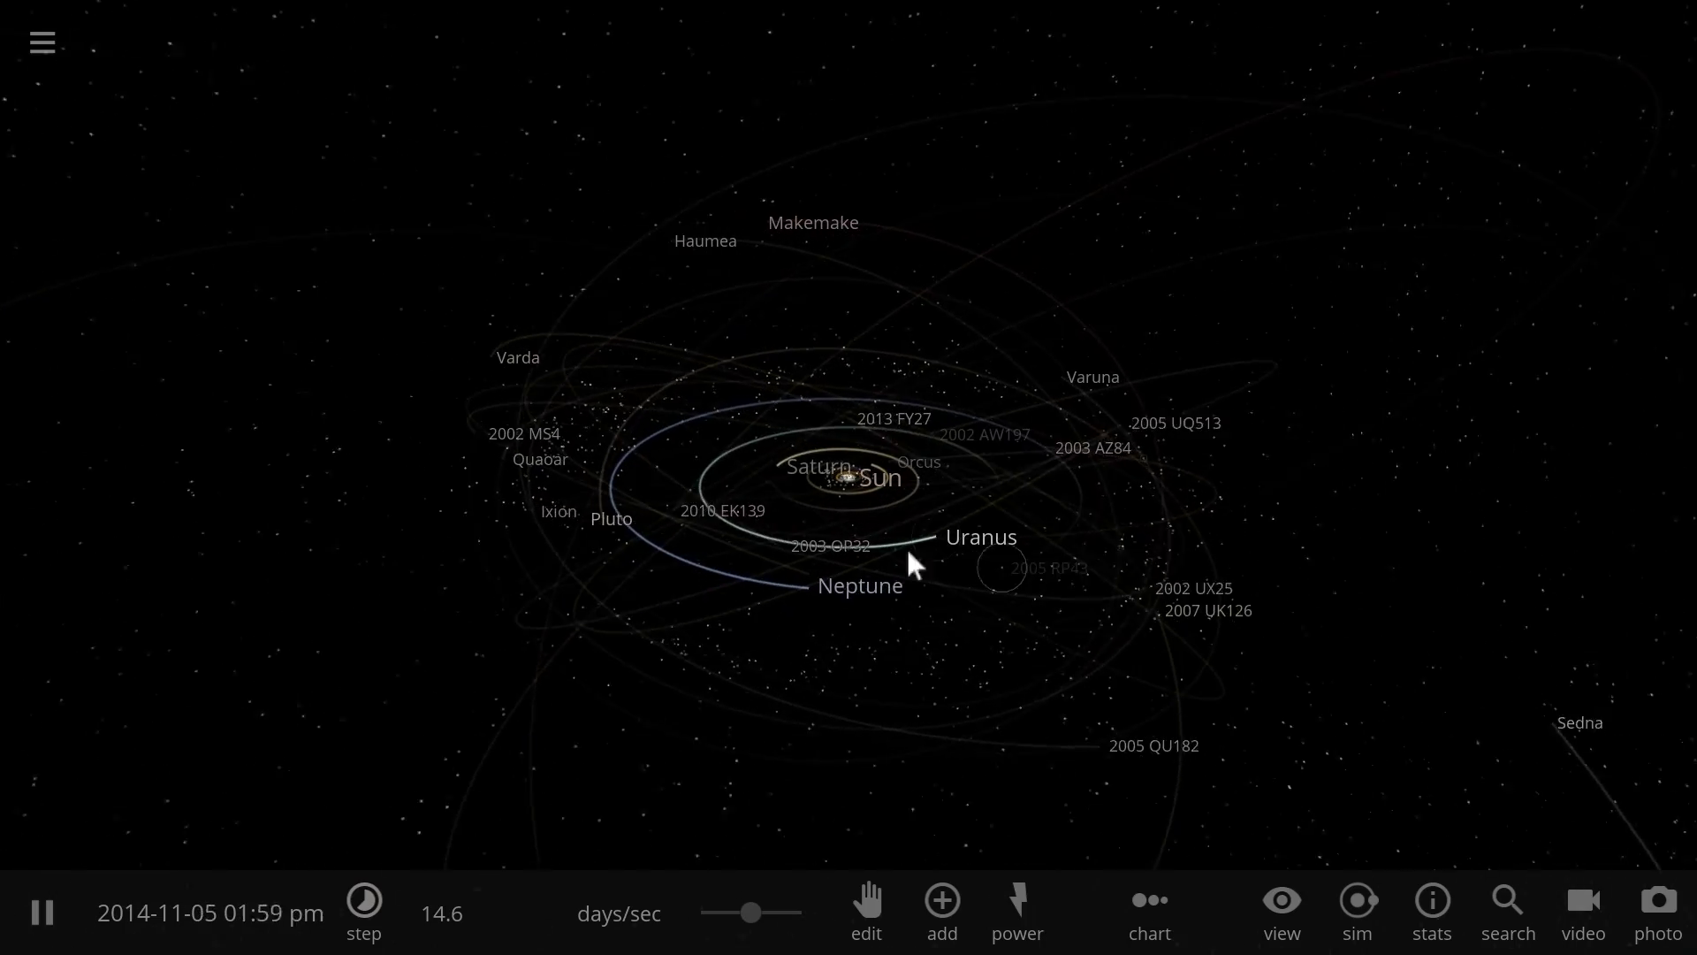
click(619, 543)
click(720, 612)
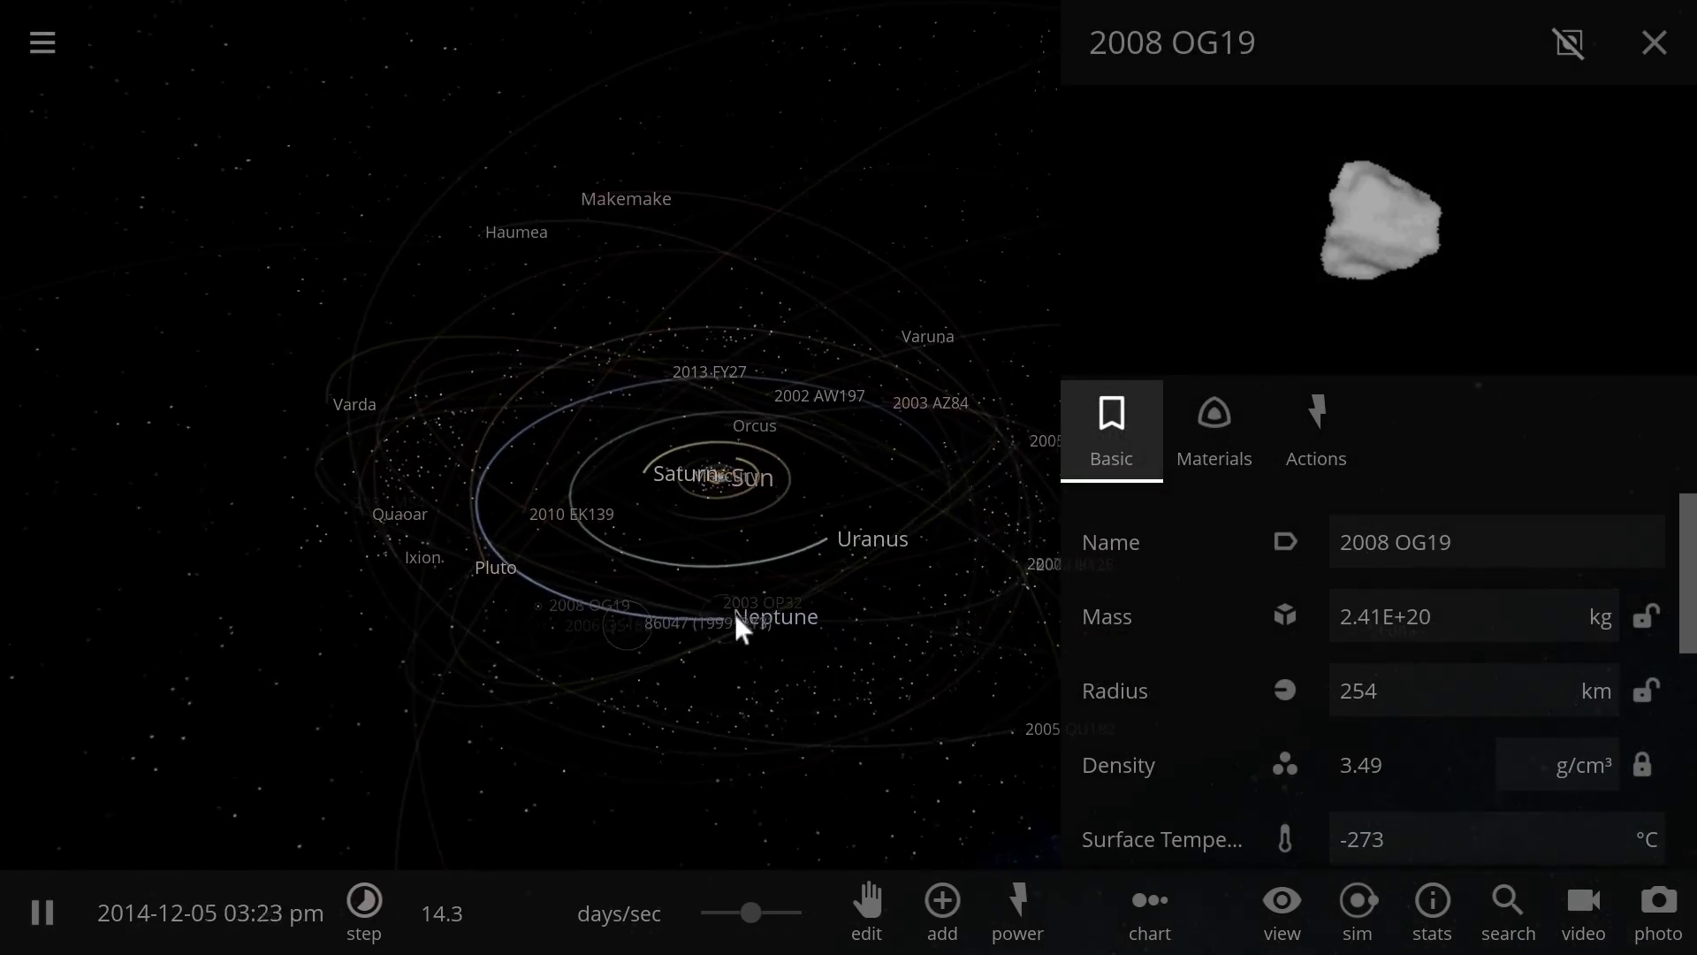
click(460, 587)
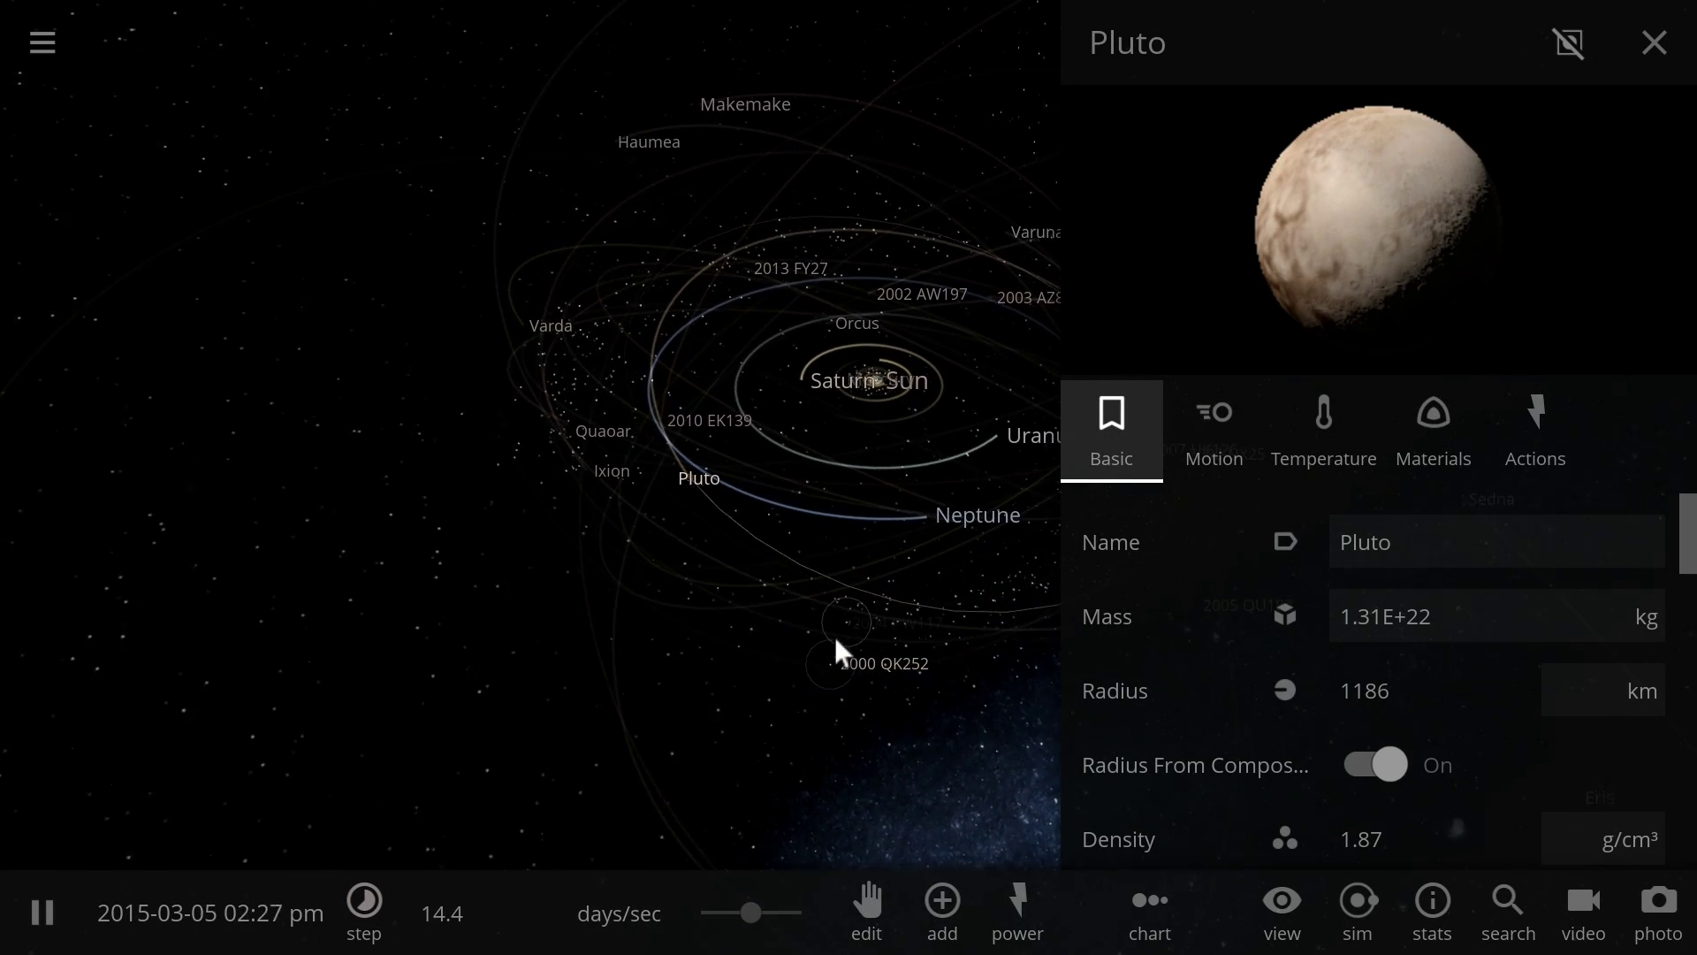
click(806, 612)
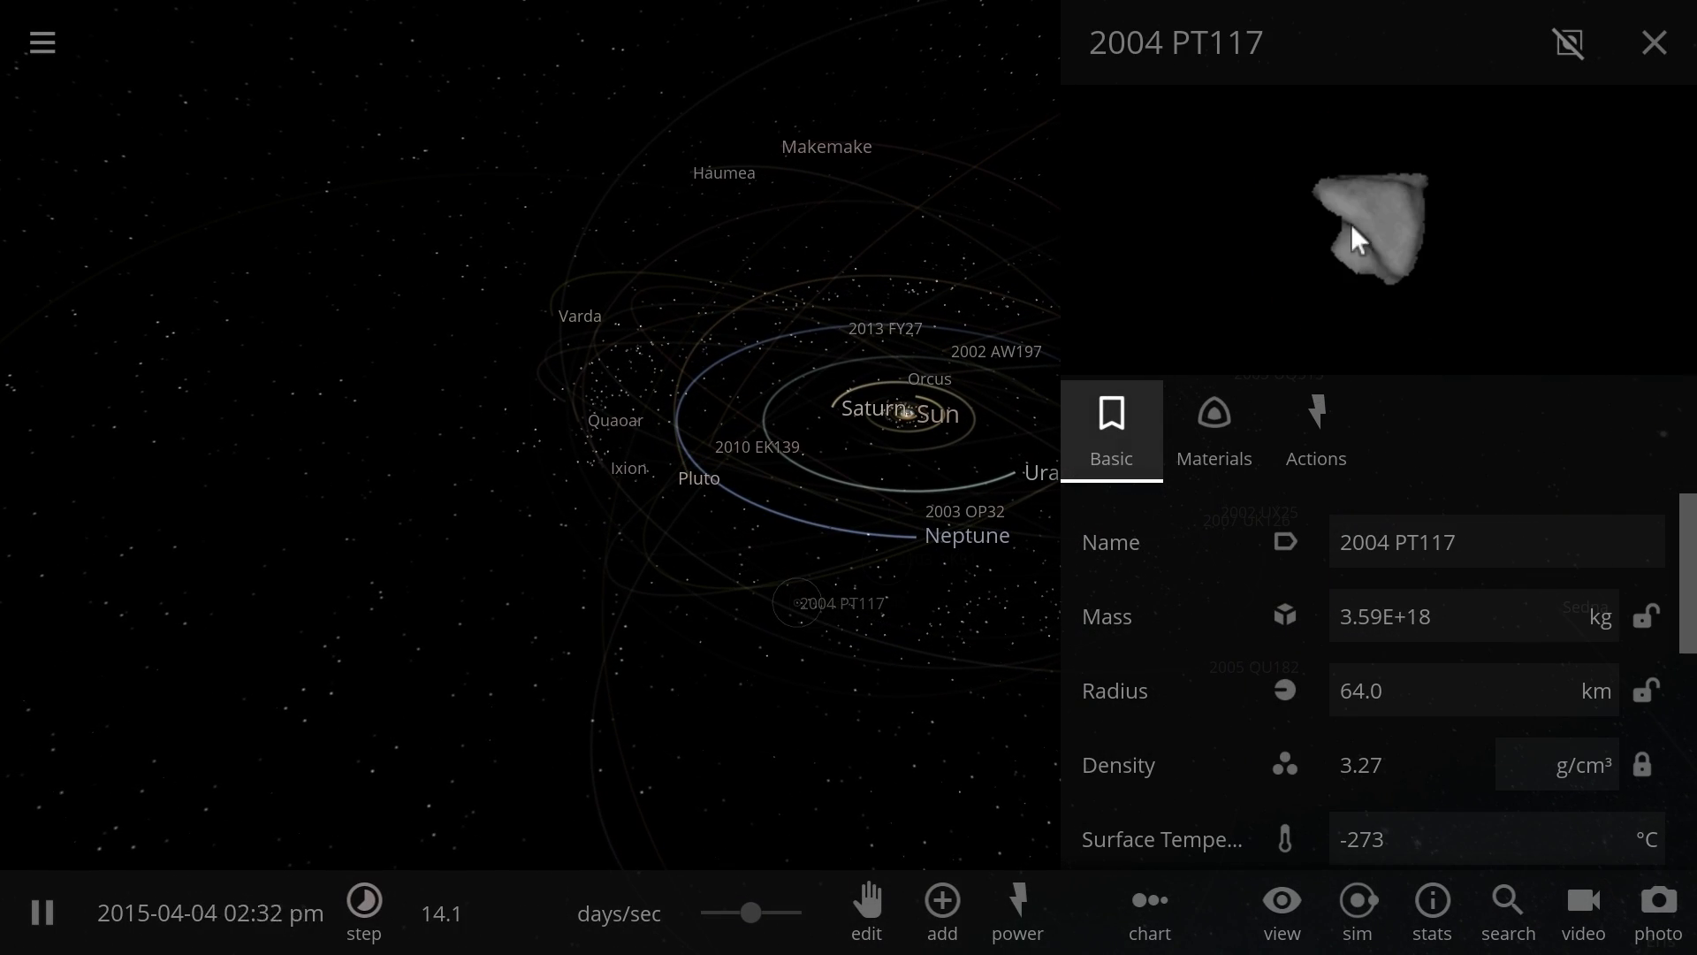
click(572, 389)
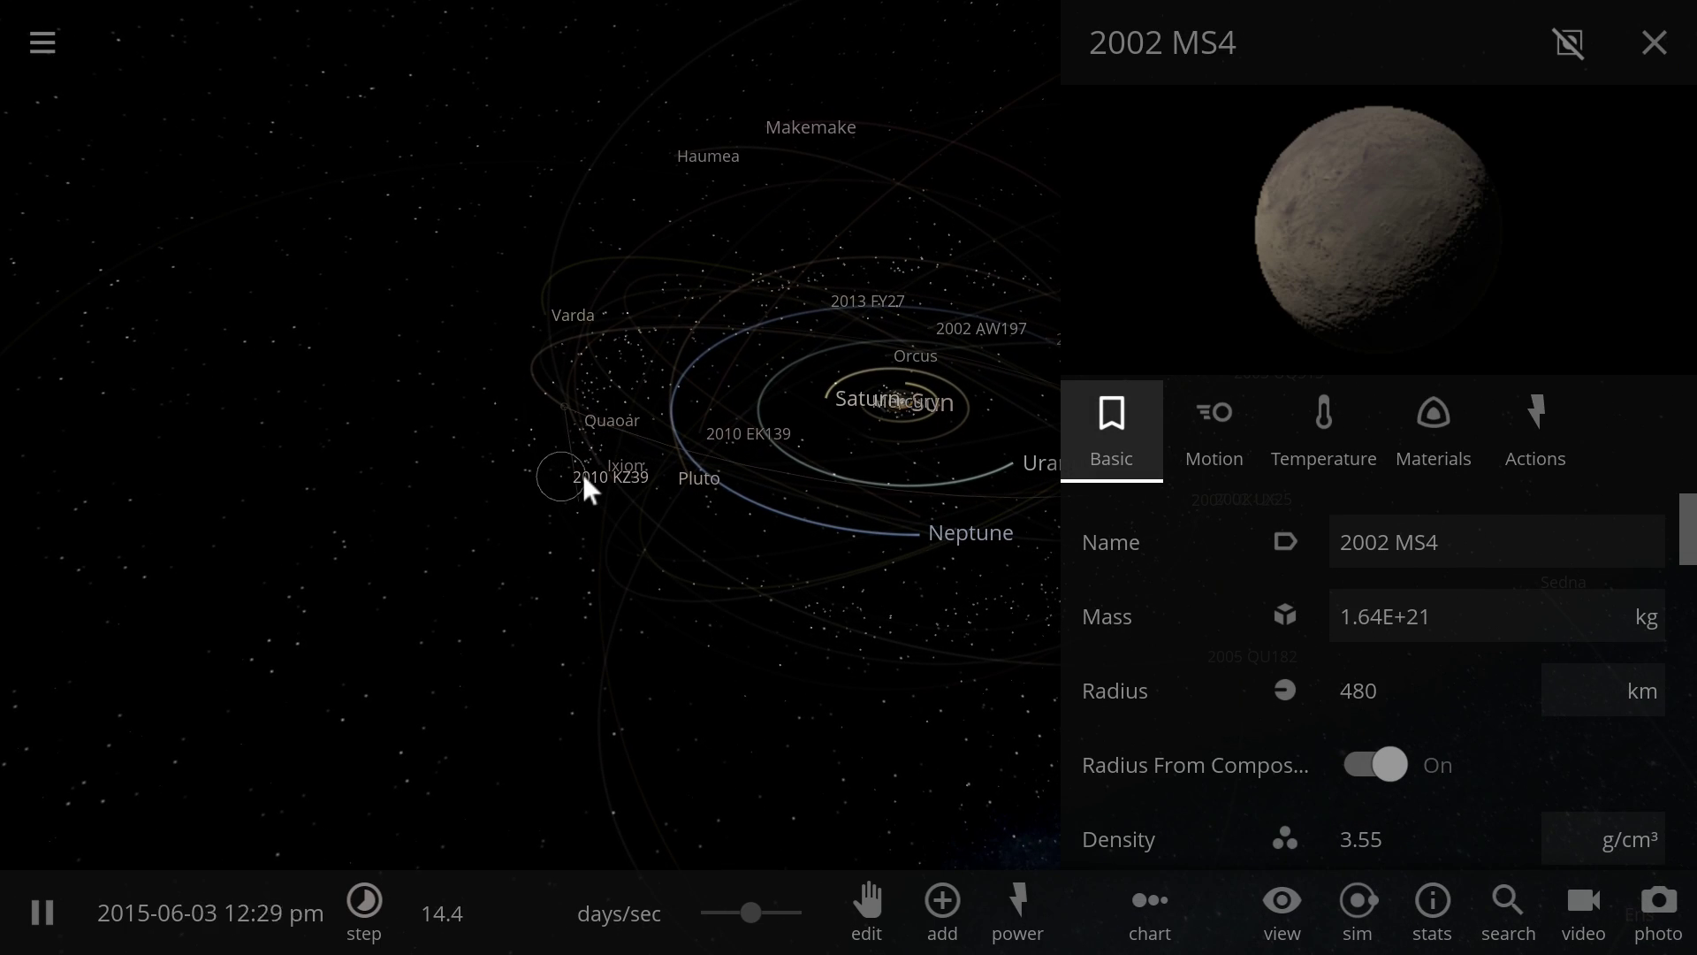
Step: View the outer solar system nearly edge-on and inspect the basic properties of 1996 GQ21, Ceto and 2005 EH305
right_drag(539, 439, 608, 583)
drag(696, 497, 592, 457)
drag(672, 675, 686, 496)
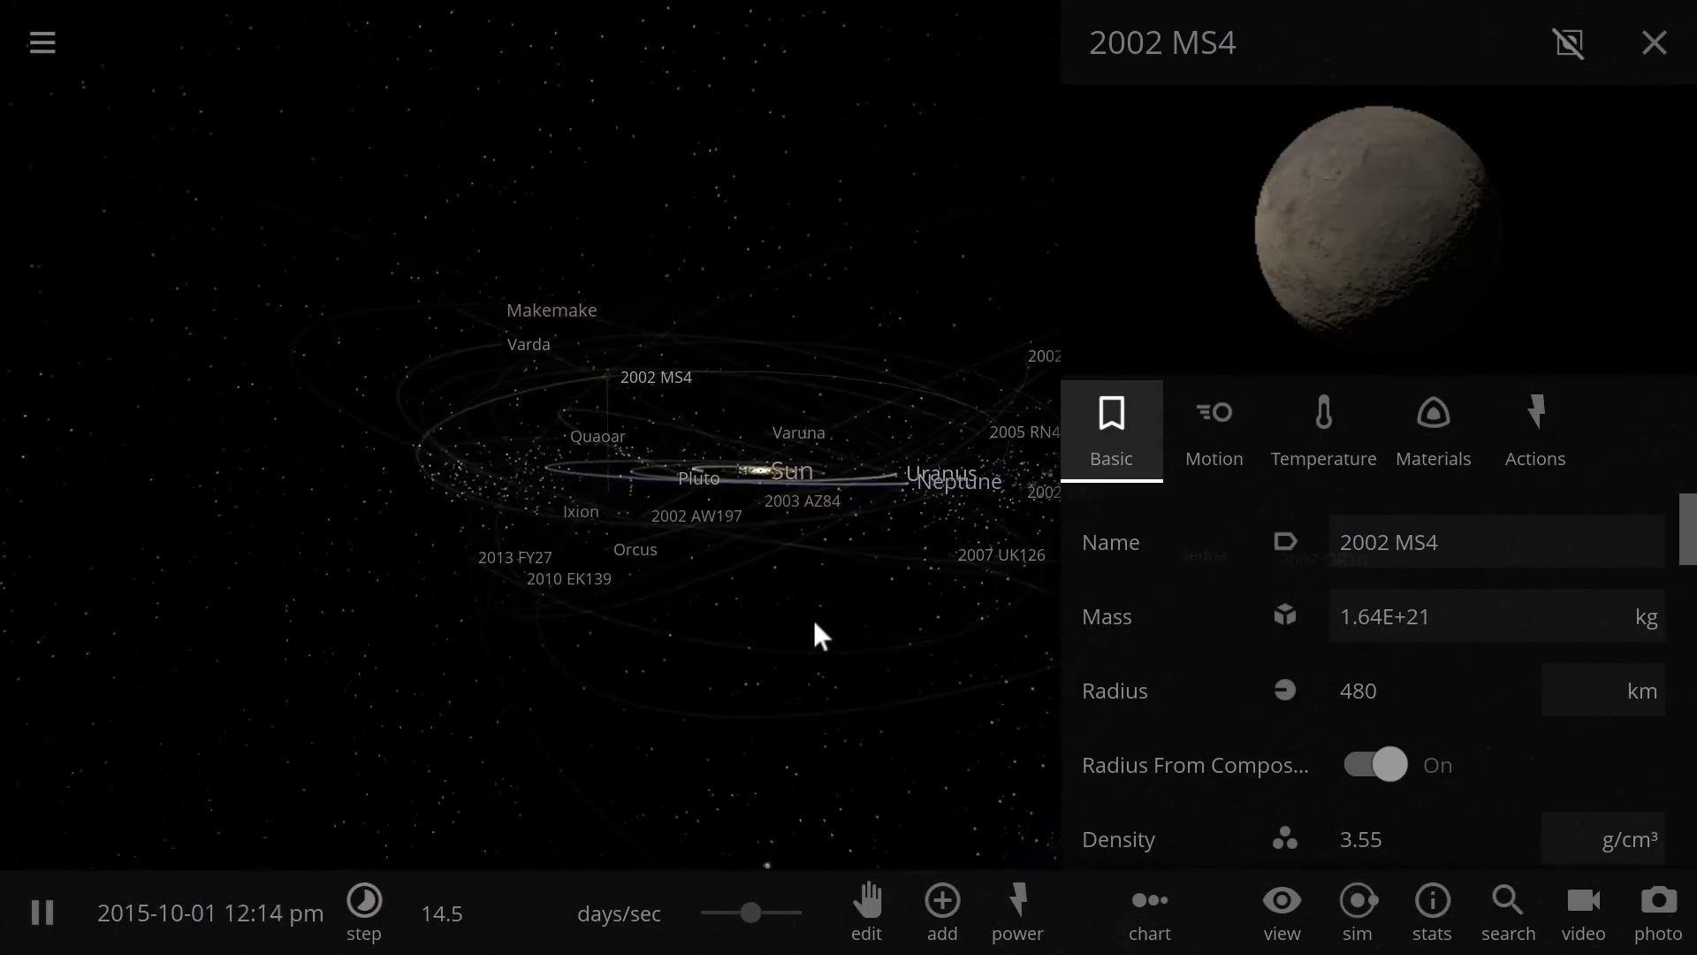
click(502, 414)
click(466, 445)
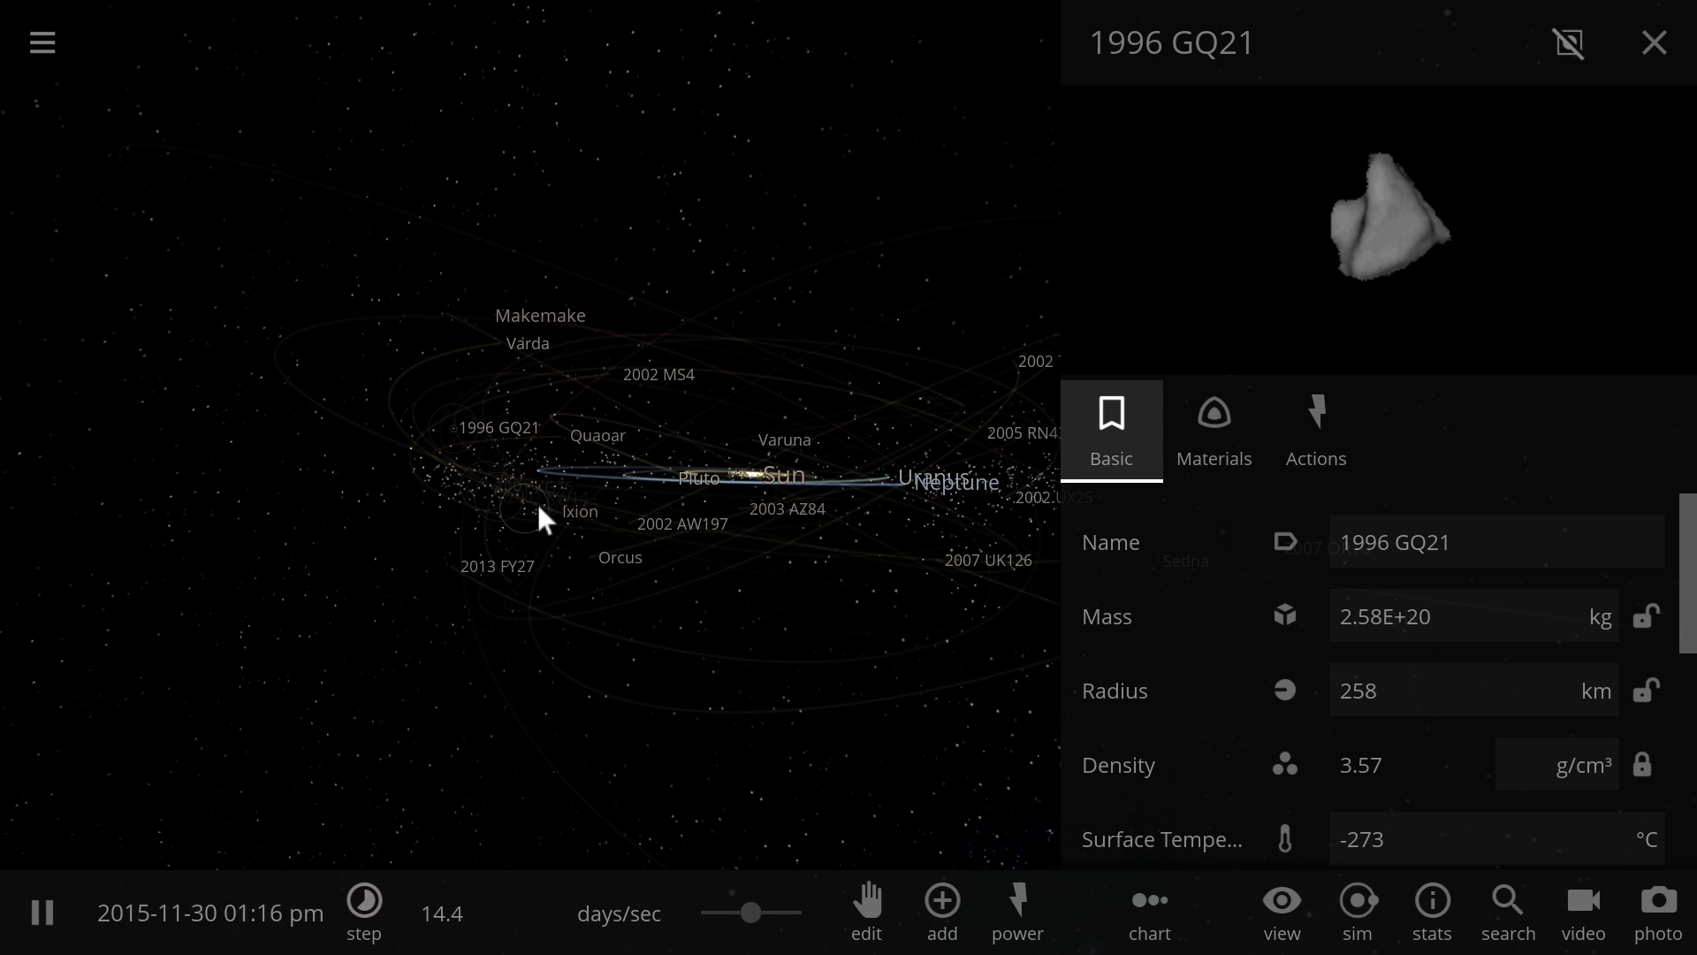
click(510, 391)
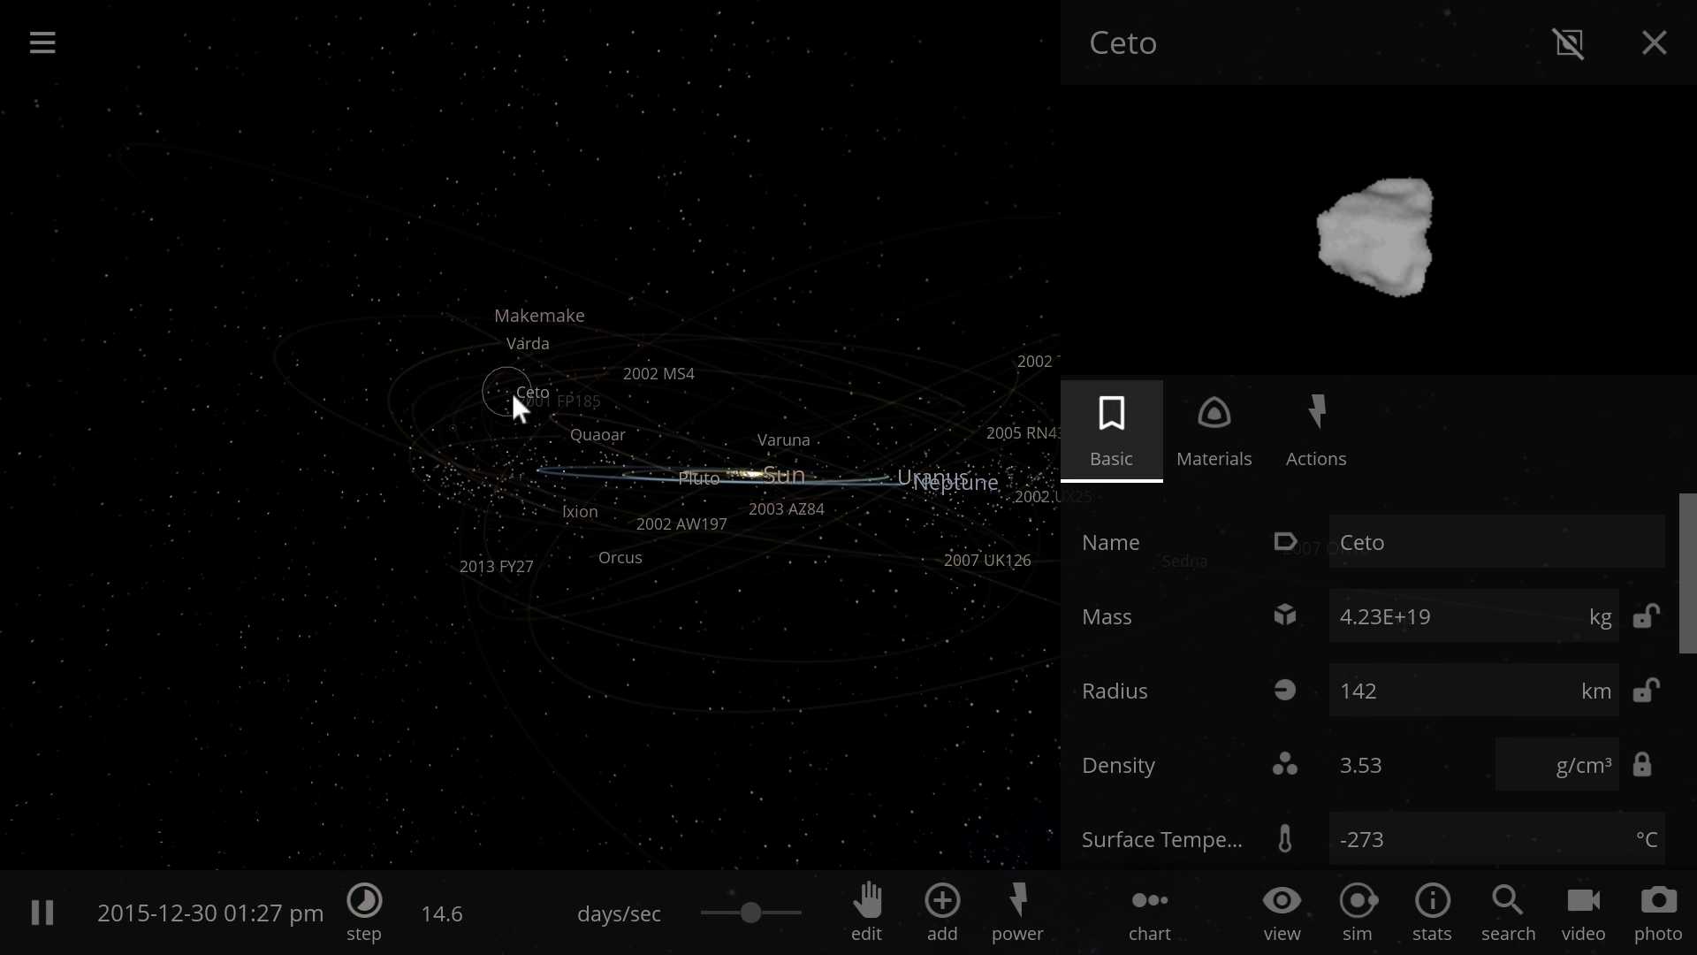
click(485, 390)
click(750, 593)
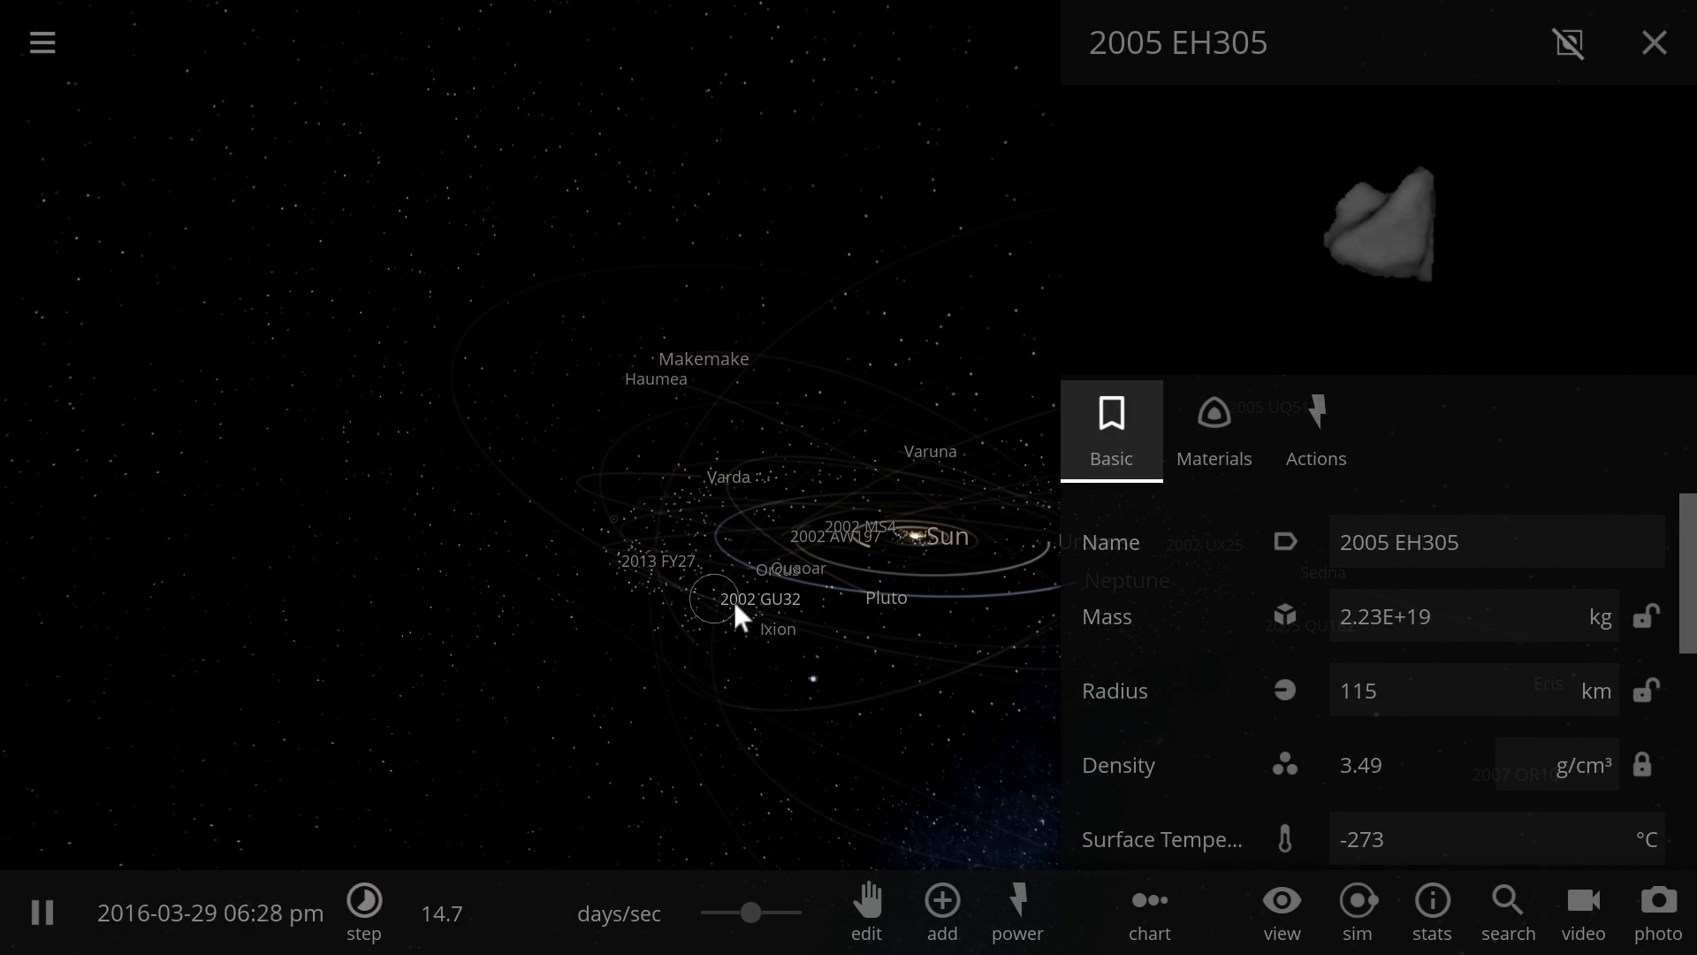
Step: Examine the outer solar system from several tilted angles and inspect the summary of 2009 DJ143
click(762, 648)
drag(762, 649, 771, 744)
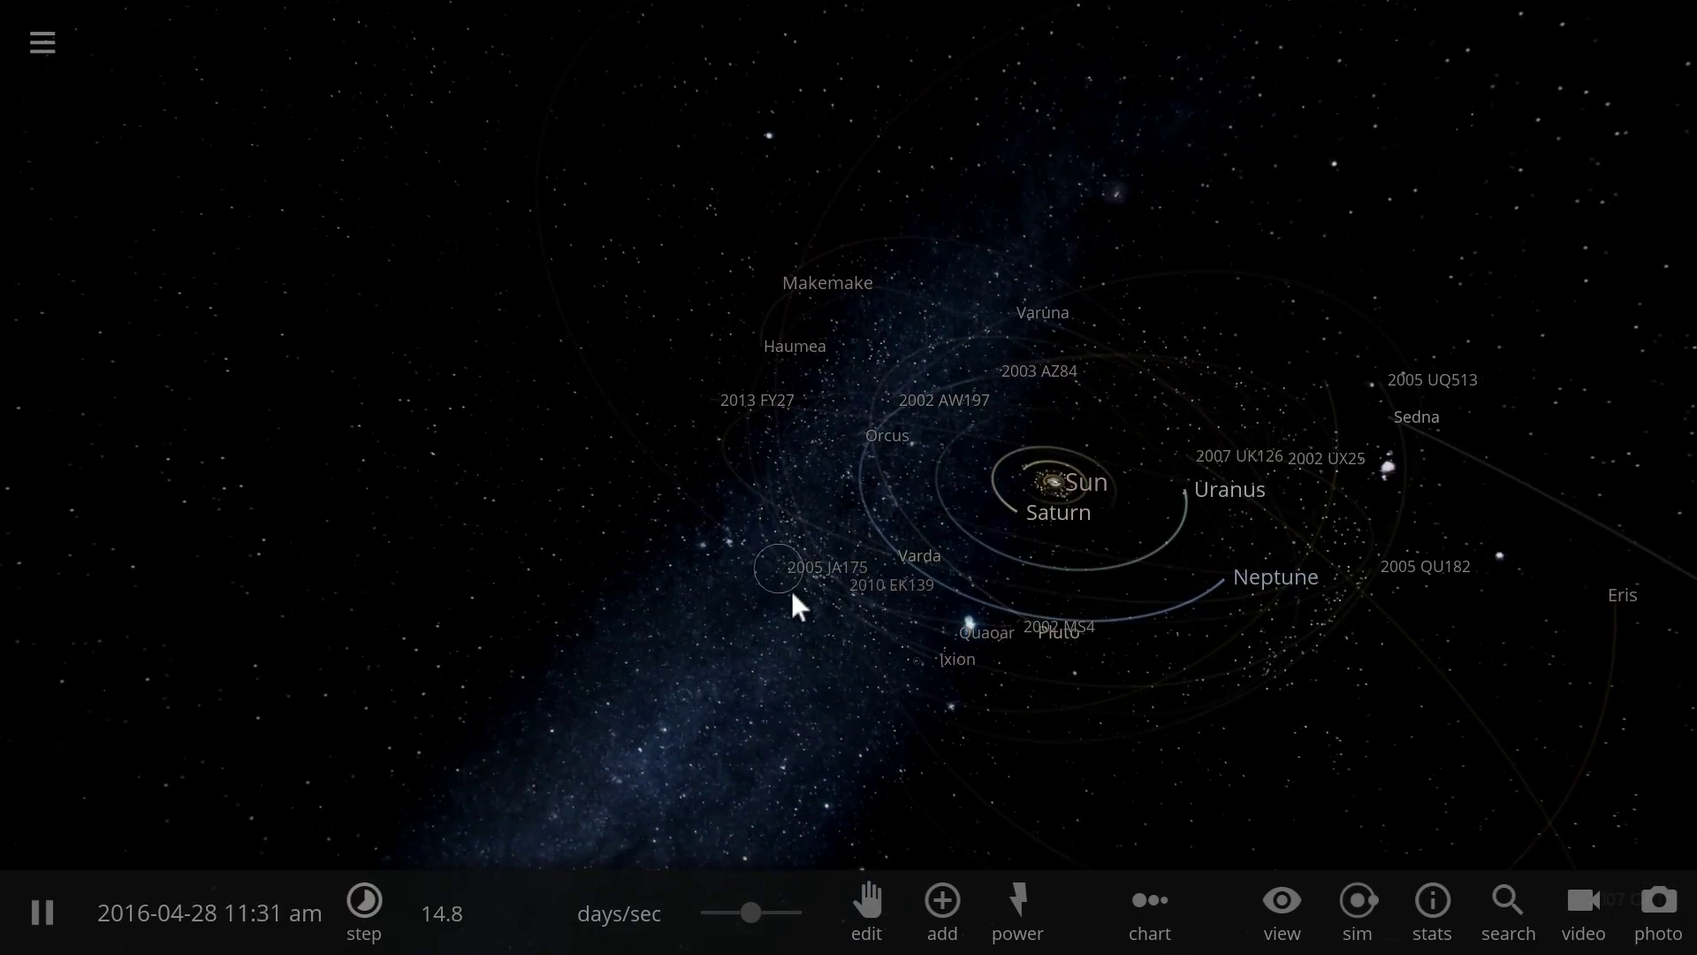
click(803, 610)
right_drag(769, 679, 1221, 690)
click(1227, 688)
right_drag(939, 670, 855, 682)
drag(856, 687, 859, 471)
double_click(888, 440)
click(895, 473)
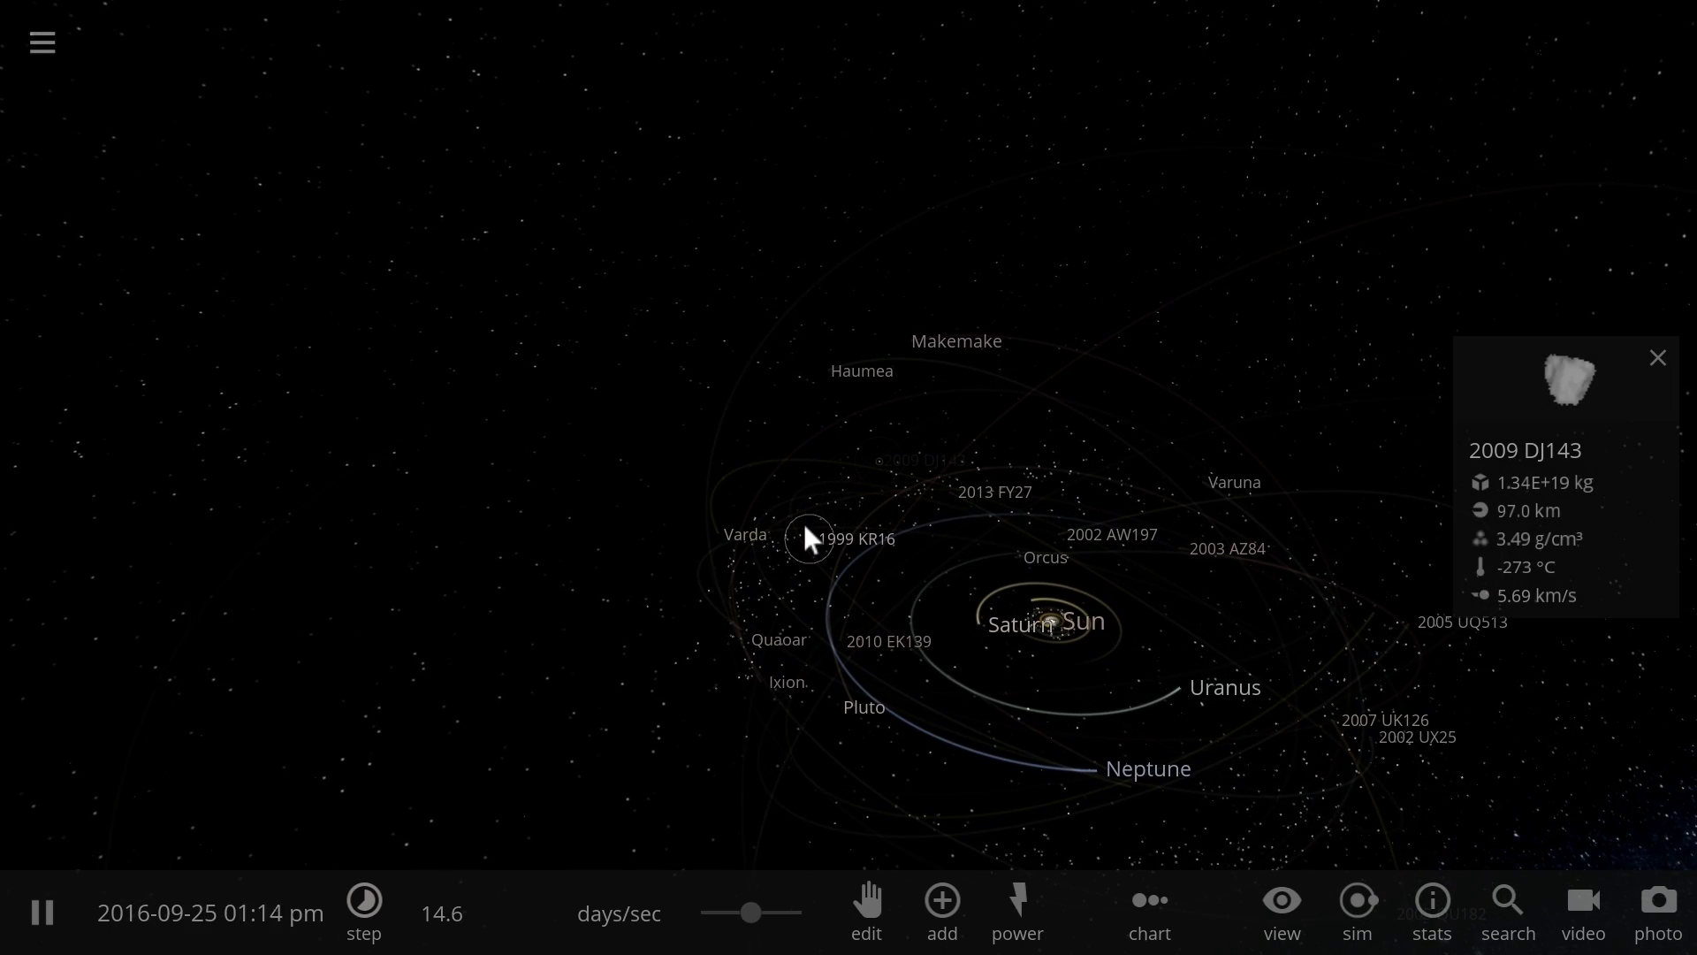
Step: Inspect the properties of 1999 KR16, 2000 GN171 and Saturn while viewing the outer orbits from other angles
click(804, 530)
drag(777, 629, 891, 573)
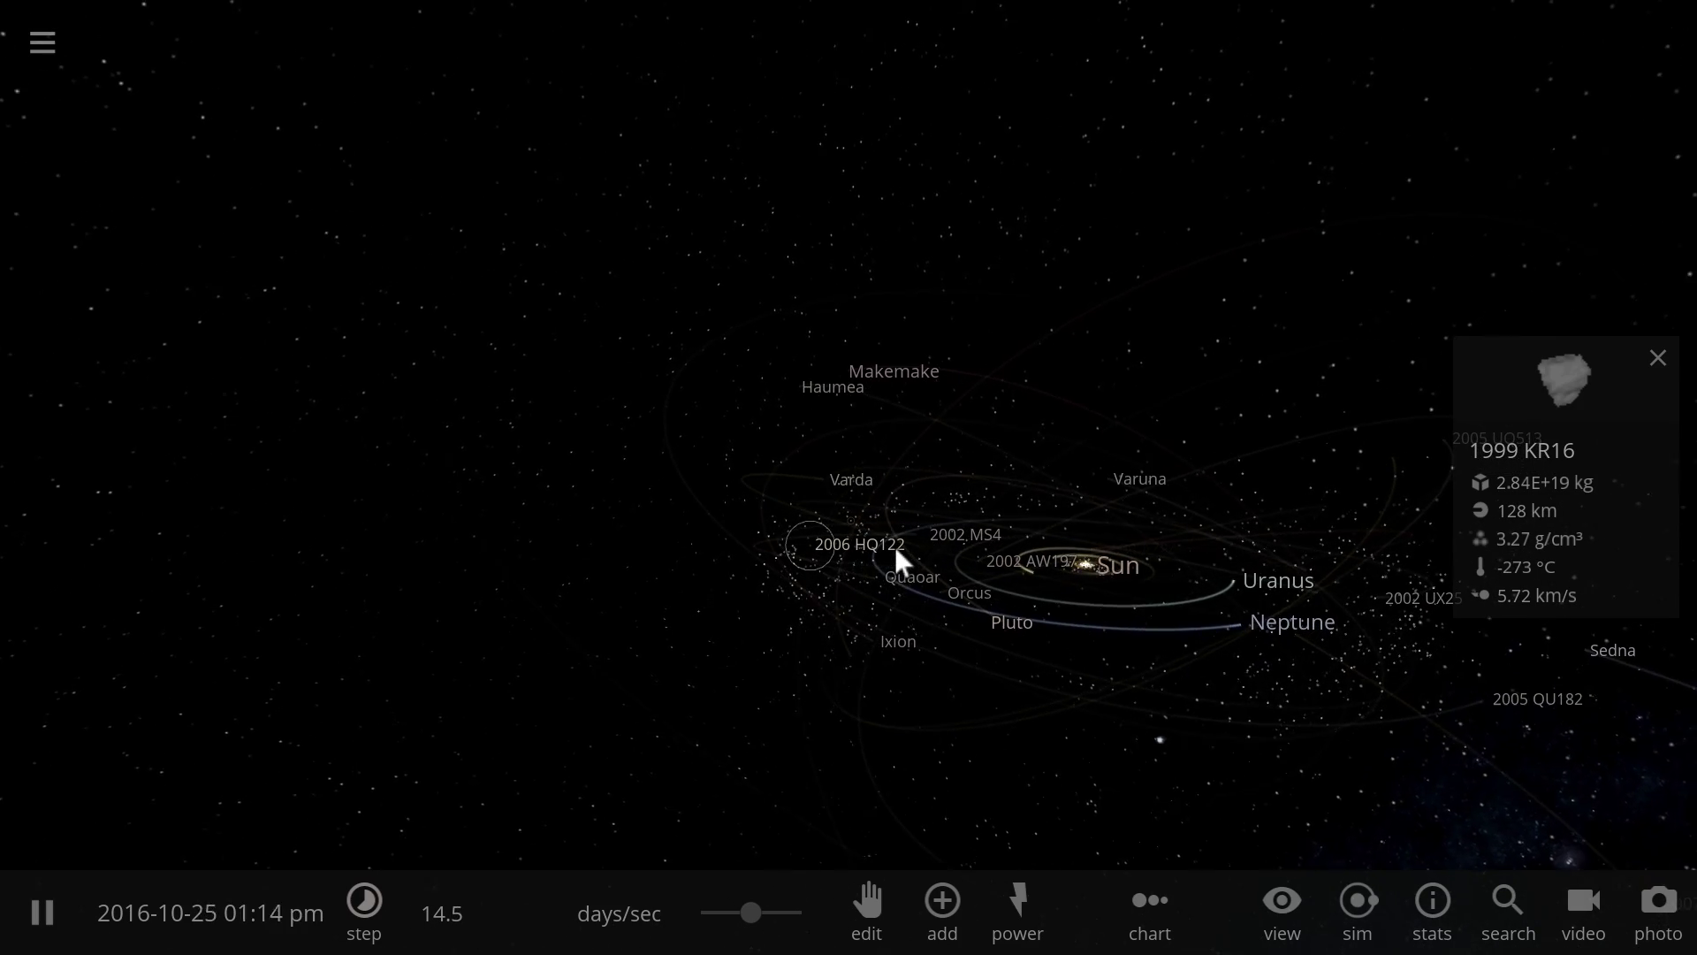
double_click(895, 607)
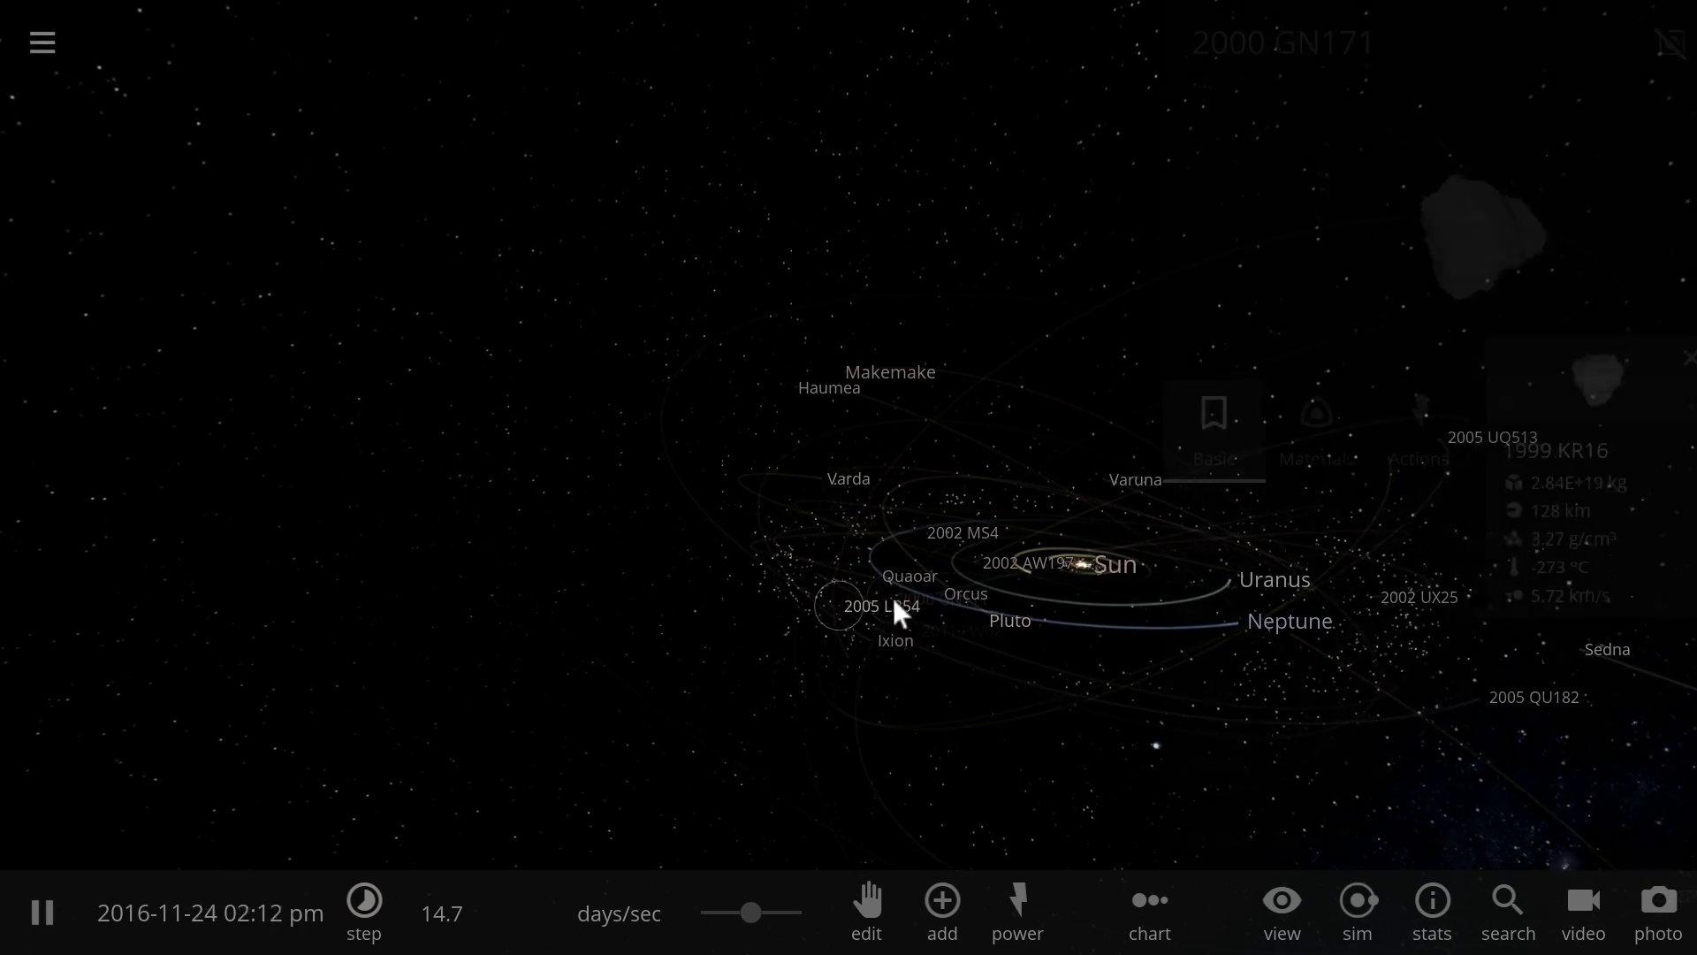
click(1652, 44)
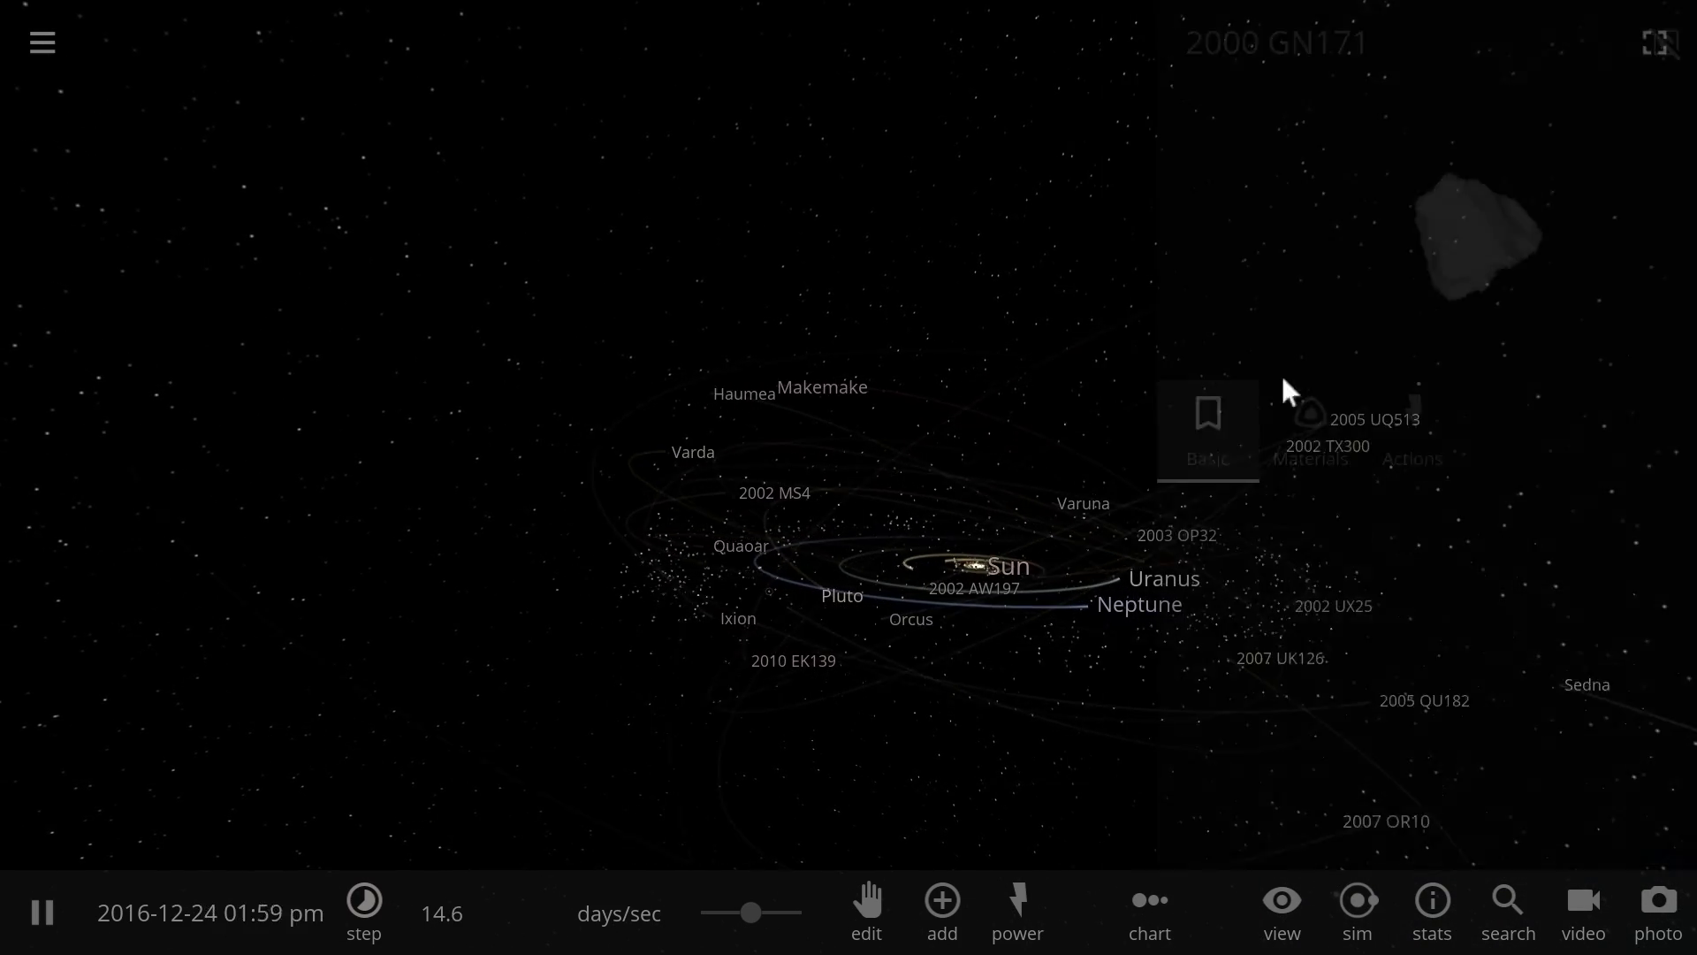
drag(1089, 472, 1049, 624)
click(1049, 624)
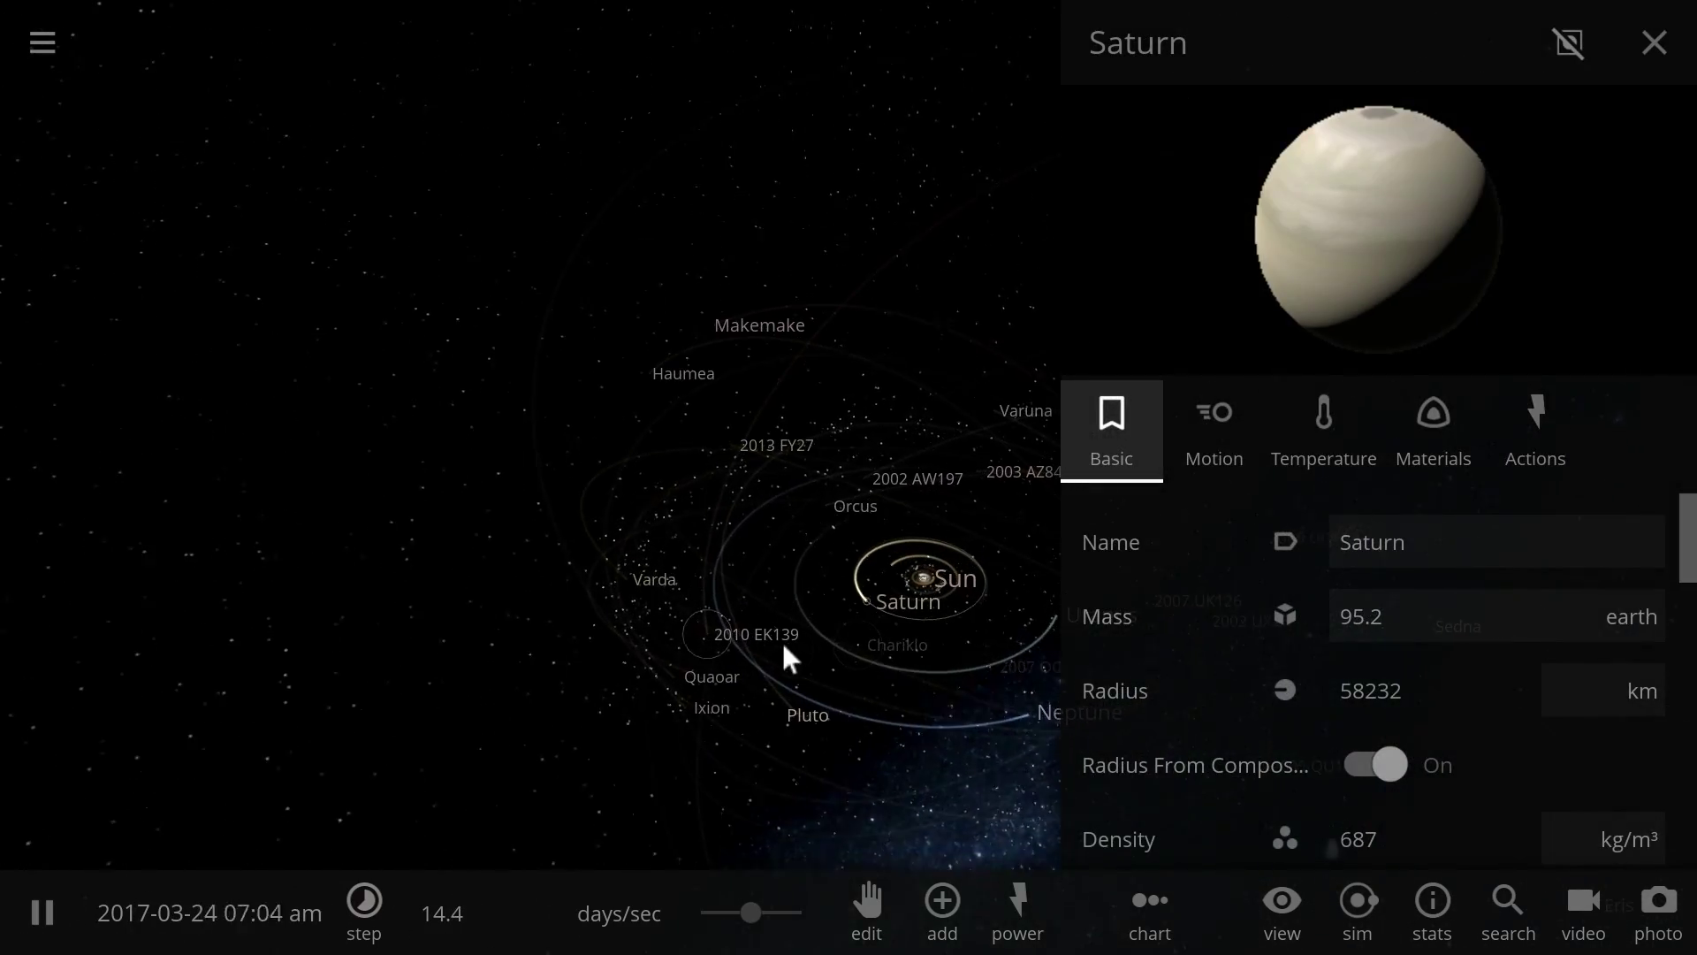
click(1654, 42)
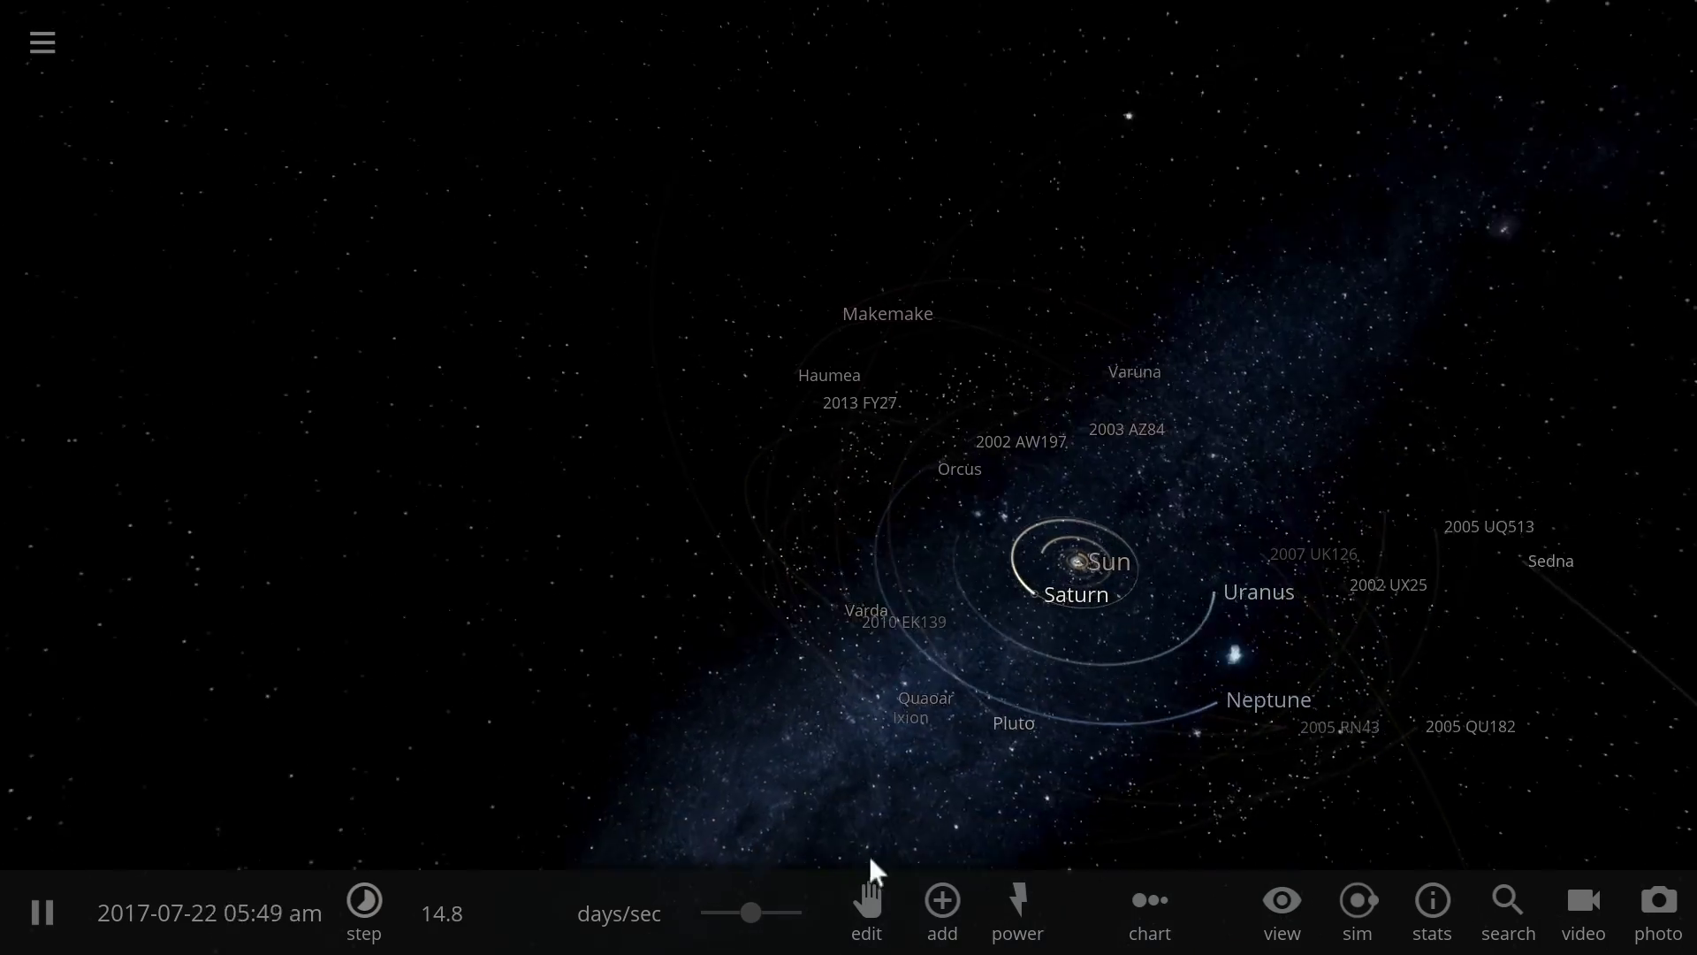
Step: Add Mars on an orbit around the Sun, about 77 AU out beyond Haumea
click(938, 904)
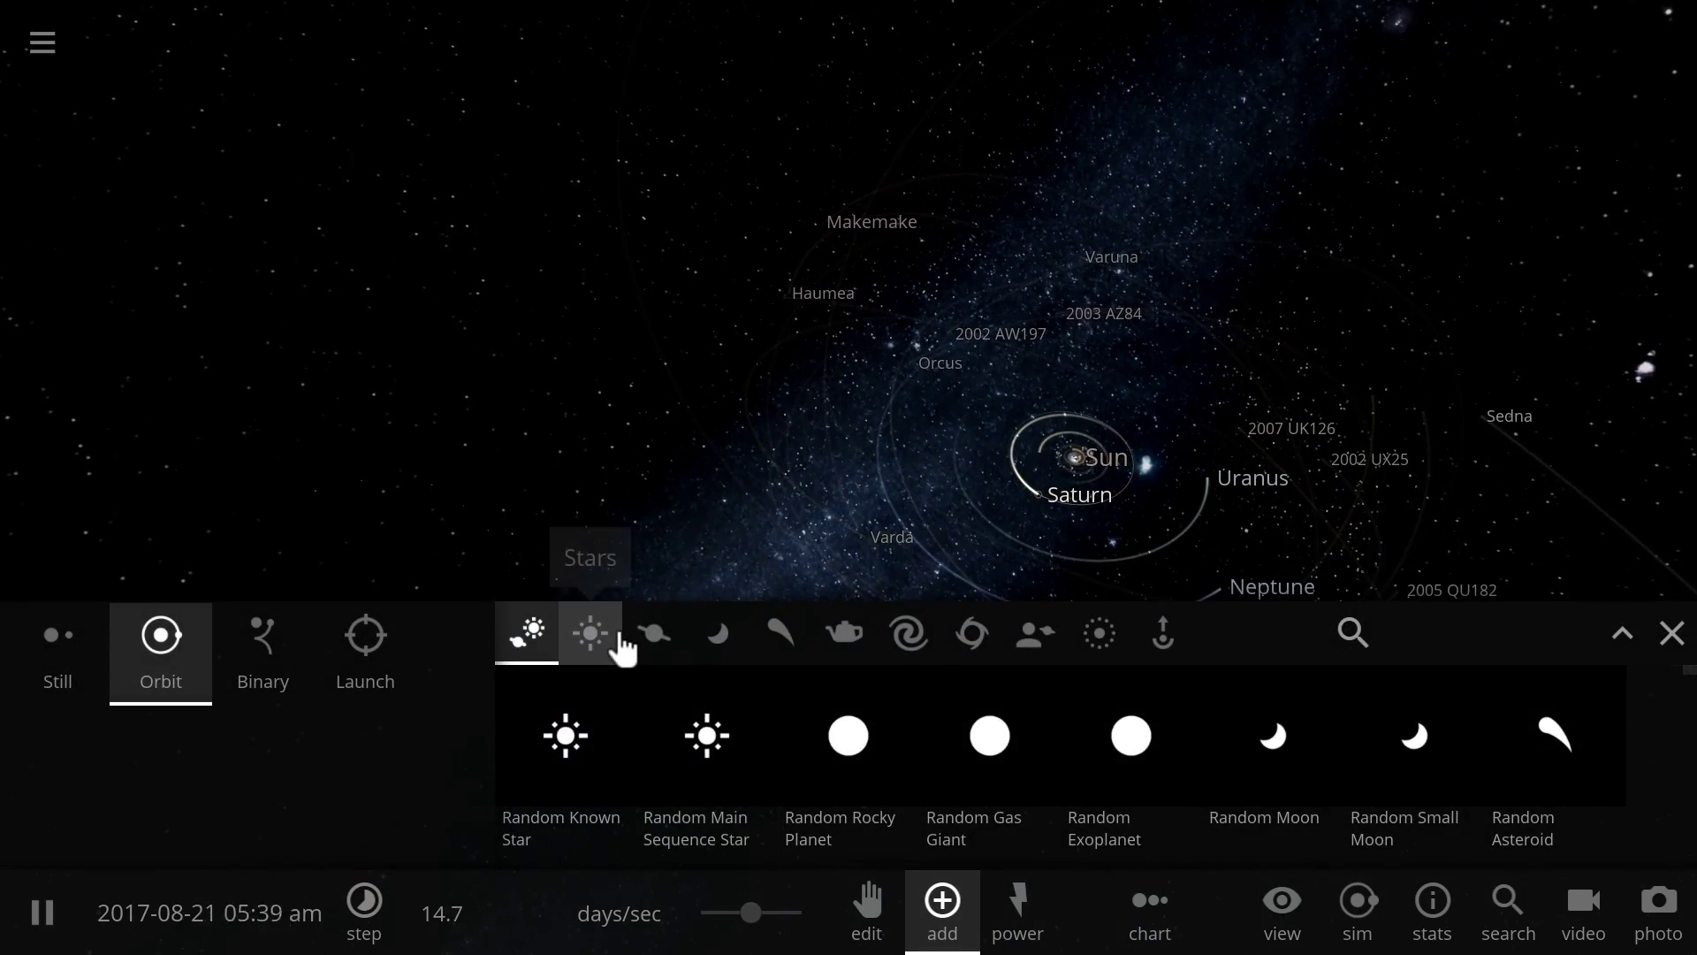
click(652, 638)
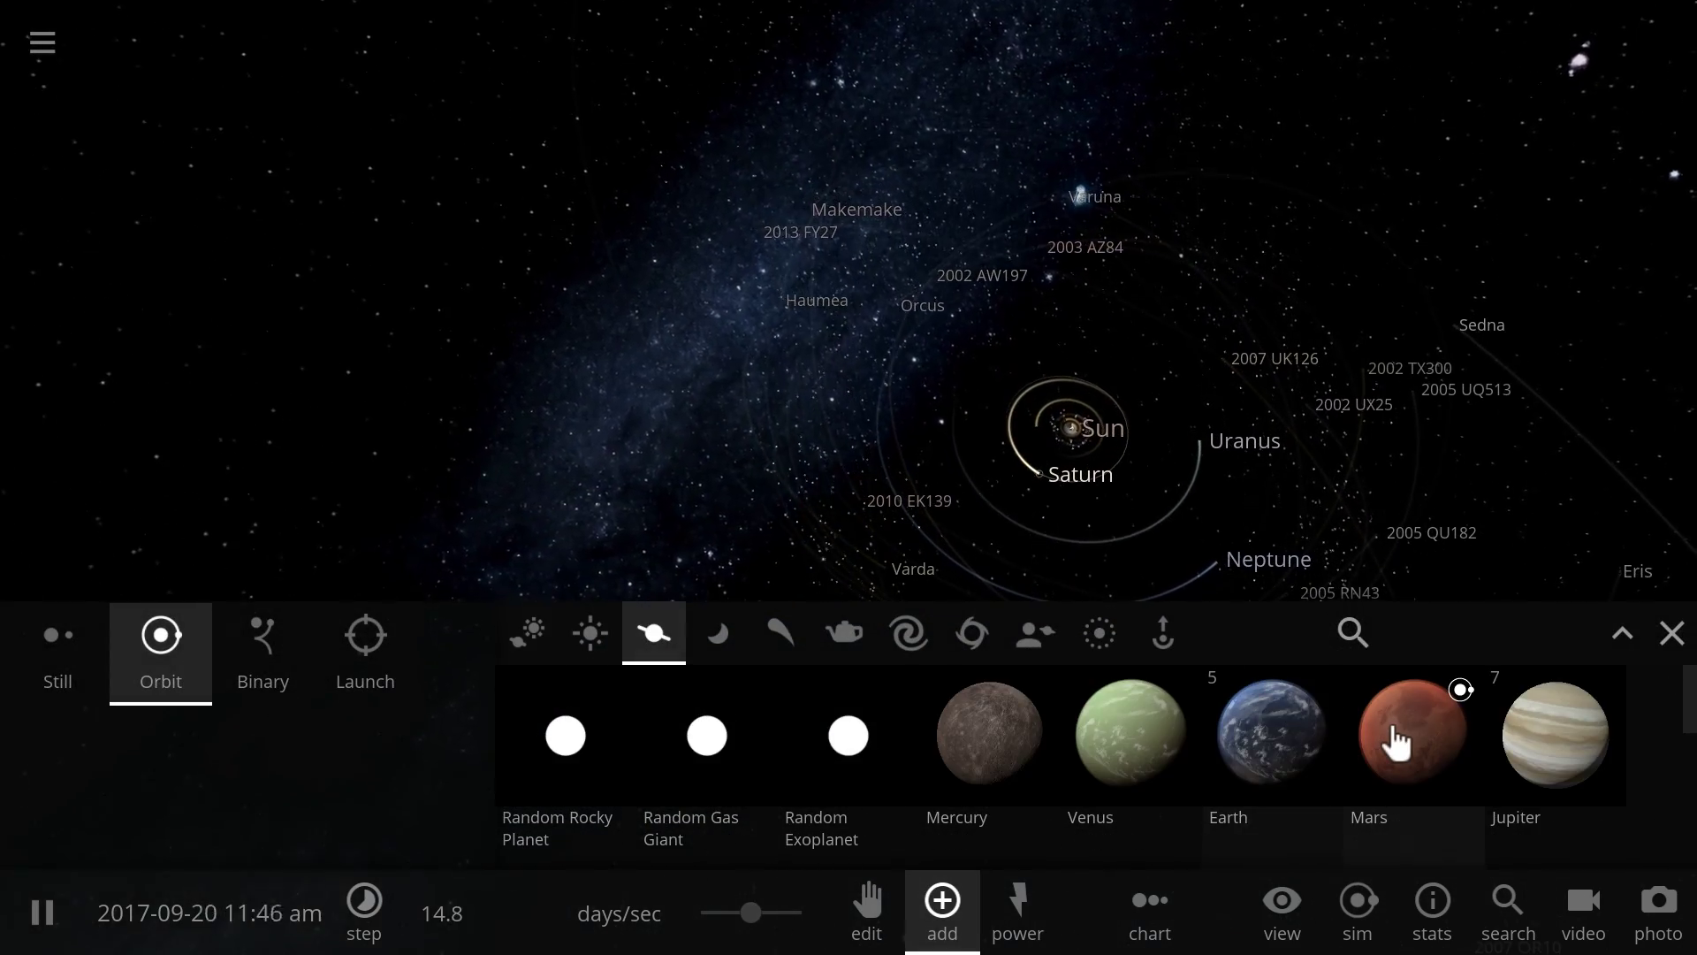
mouse_move(1401, 742)
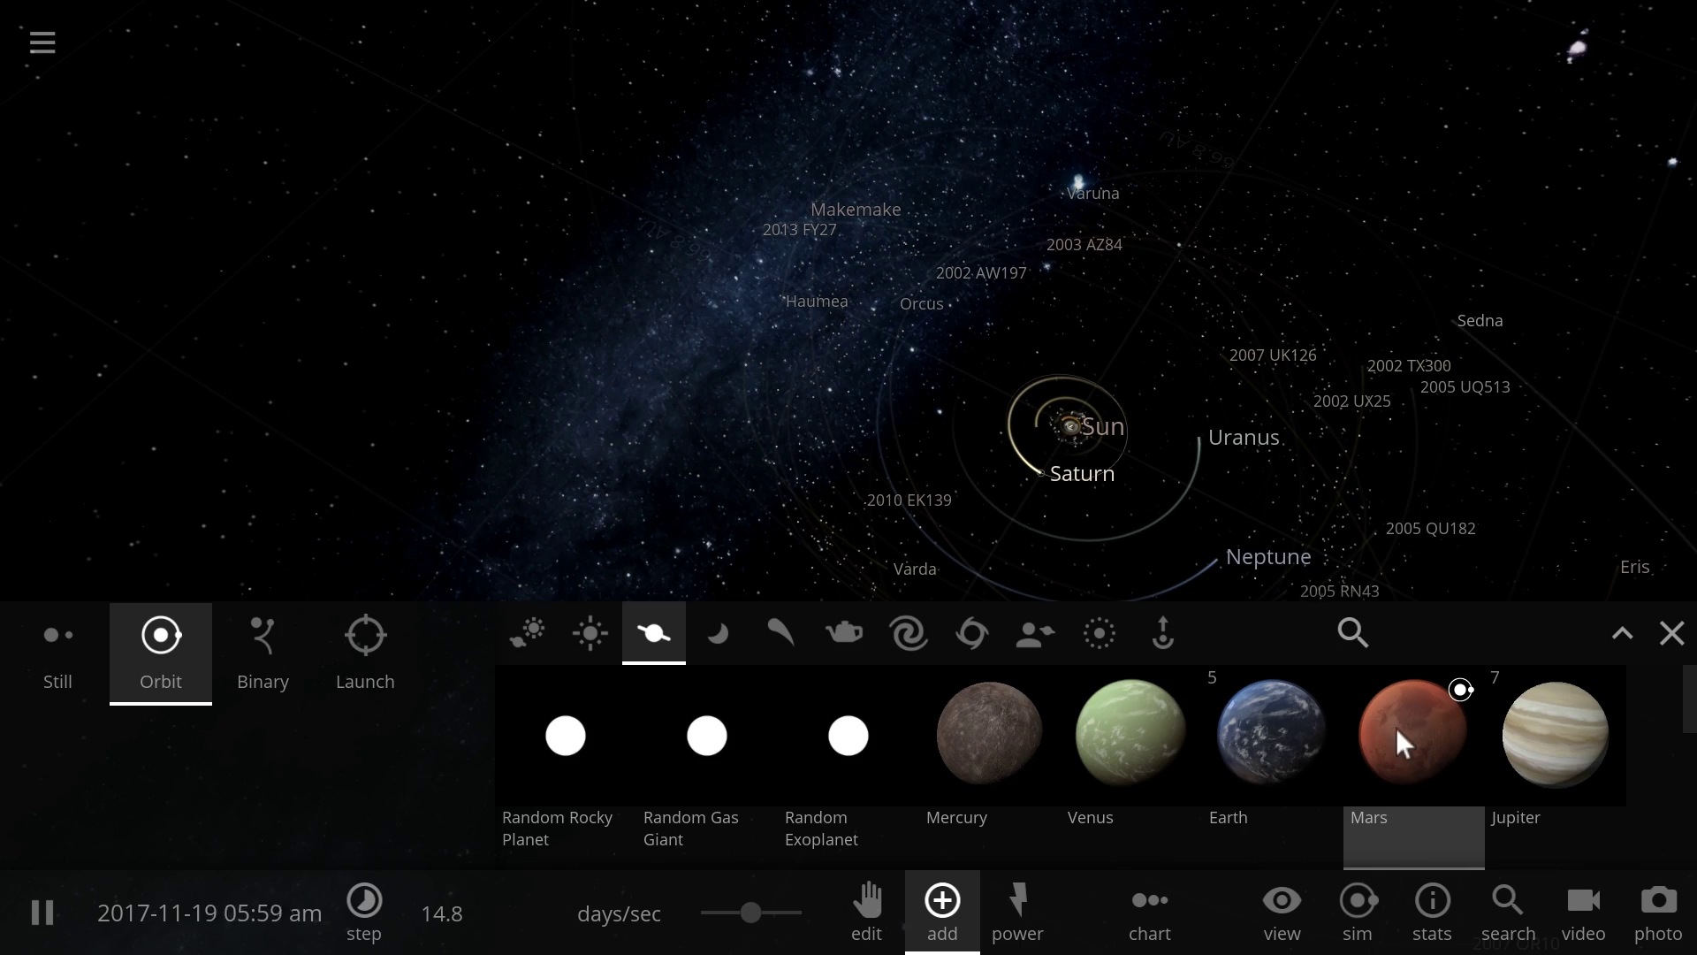
right_drag(751, 506, 718, 469)
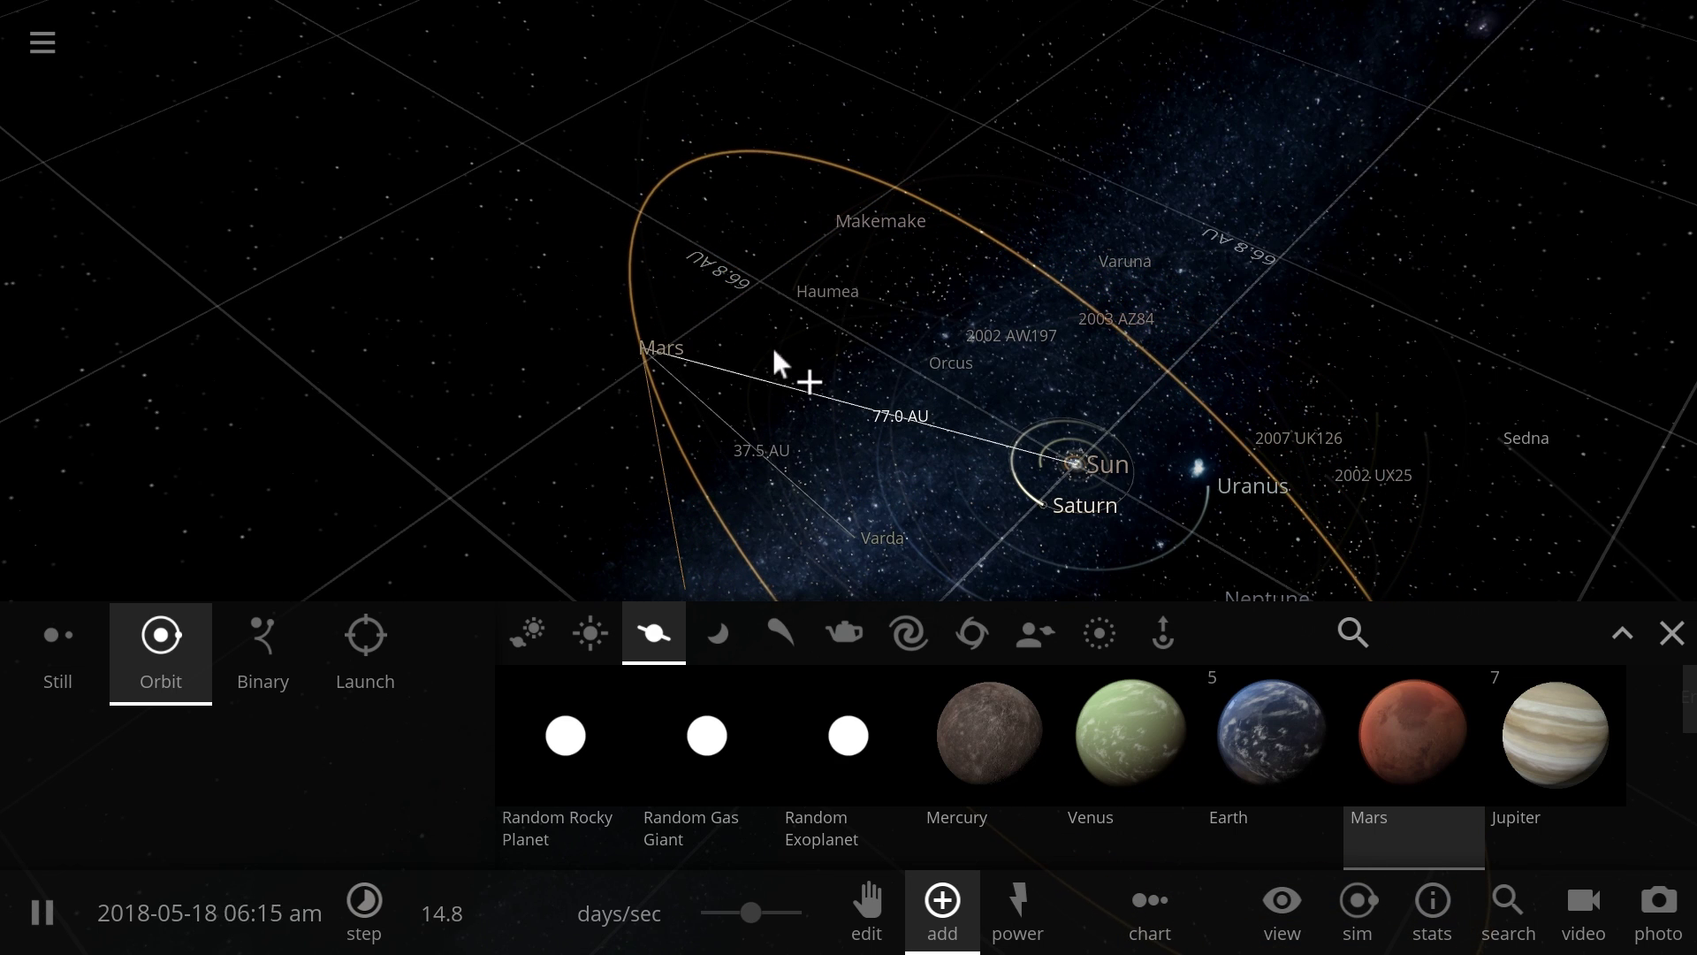
click(657, 386)
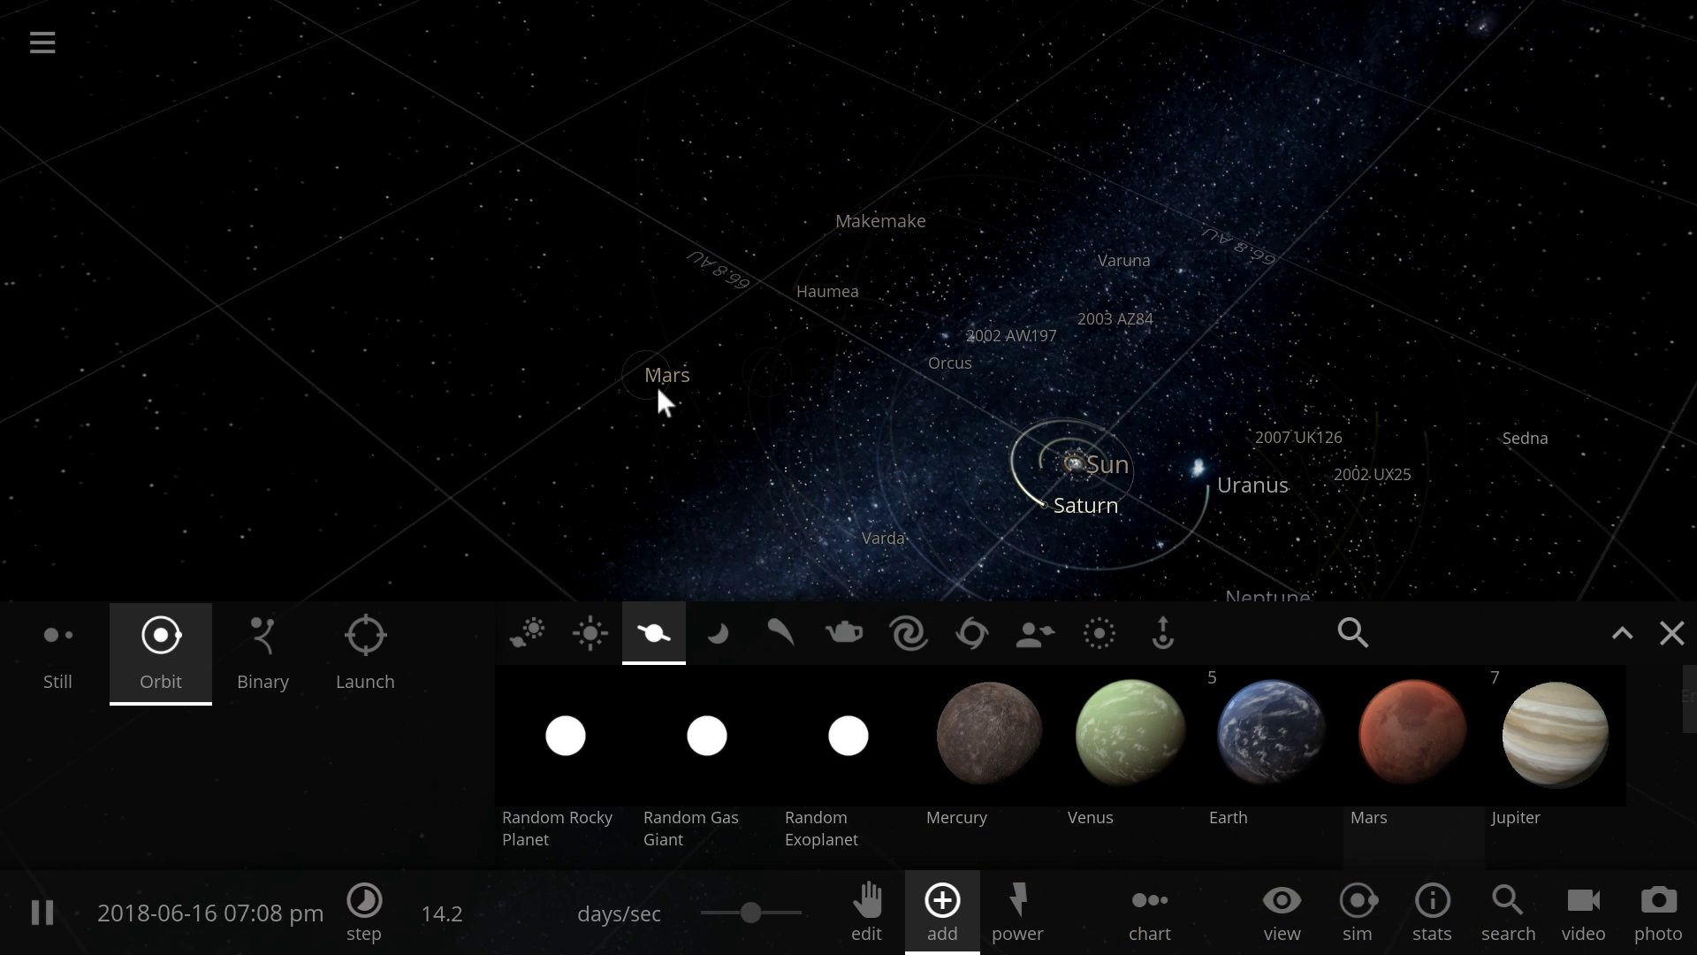
Step: Rename the newly added Mars to PLANET TEN and finish adding objects
click(1567, 406)
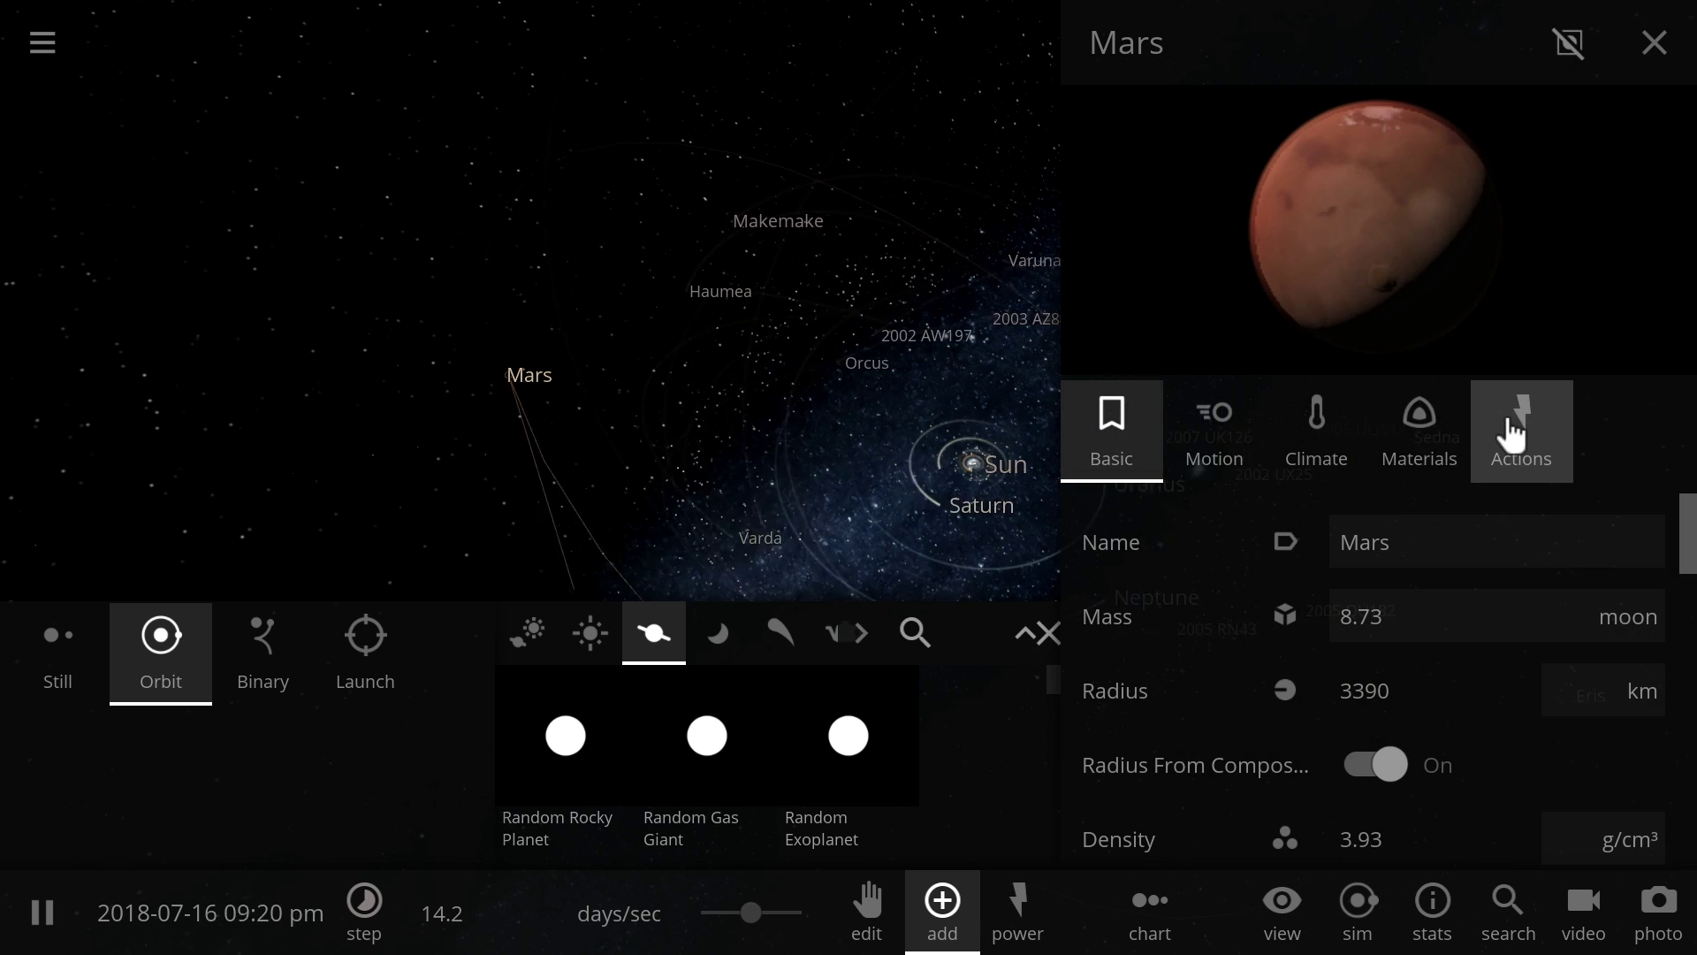
click(1443, 542)
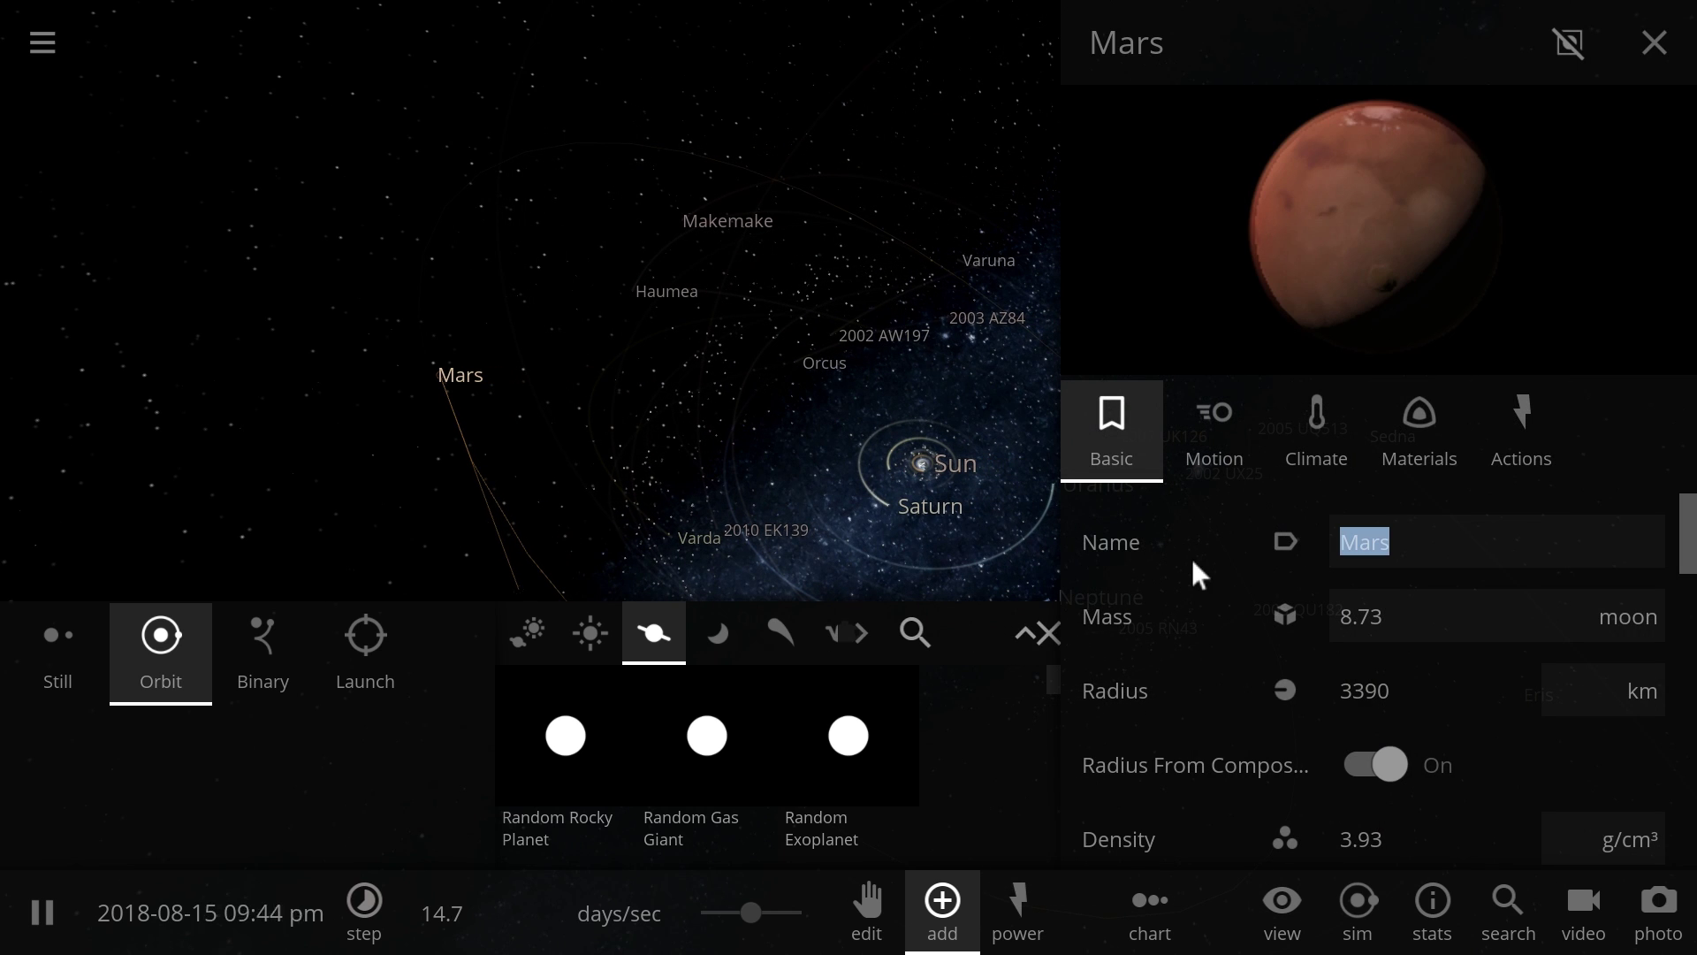
text(PLANET TEN)
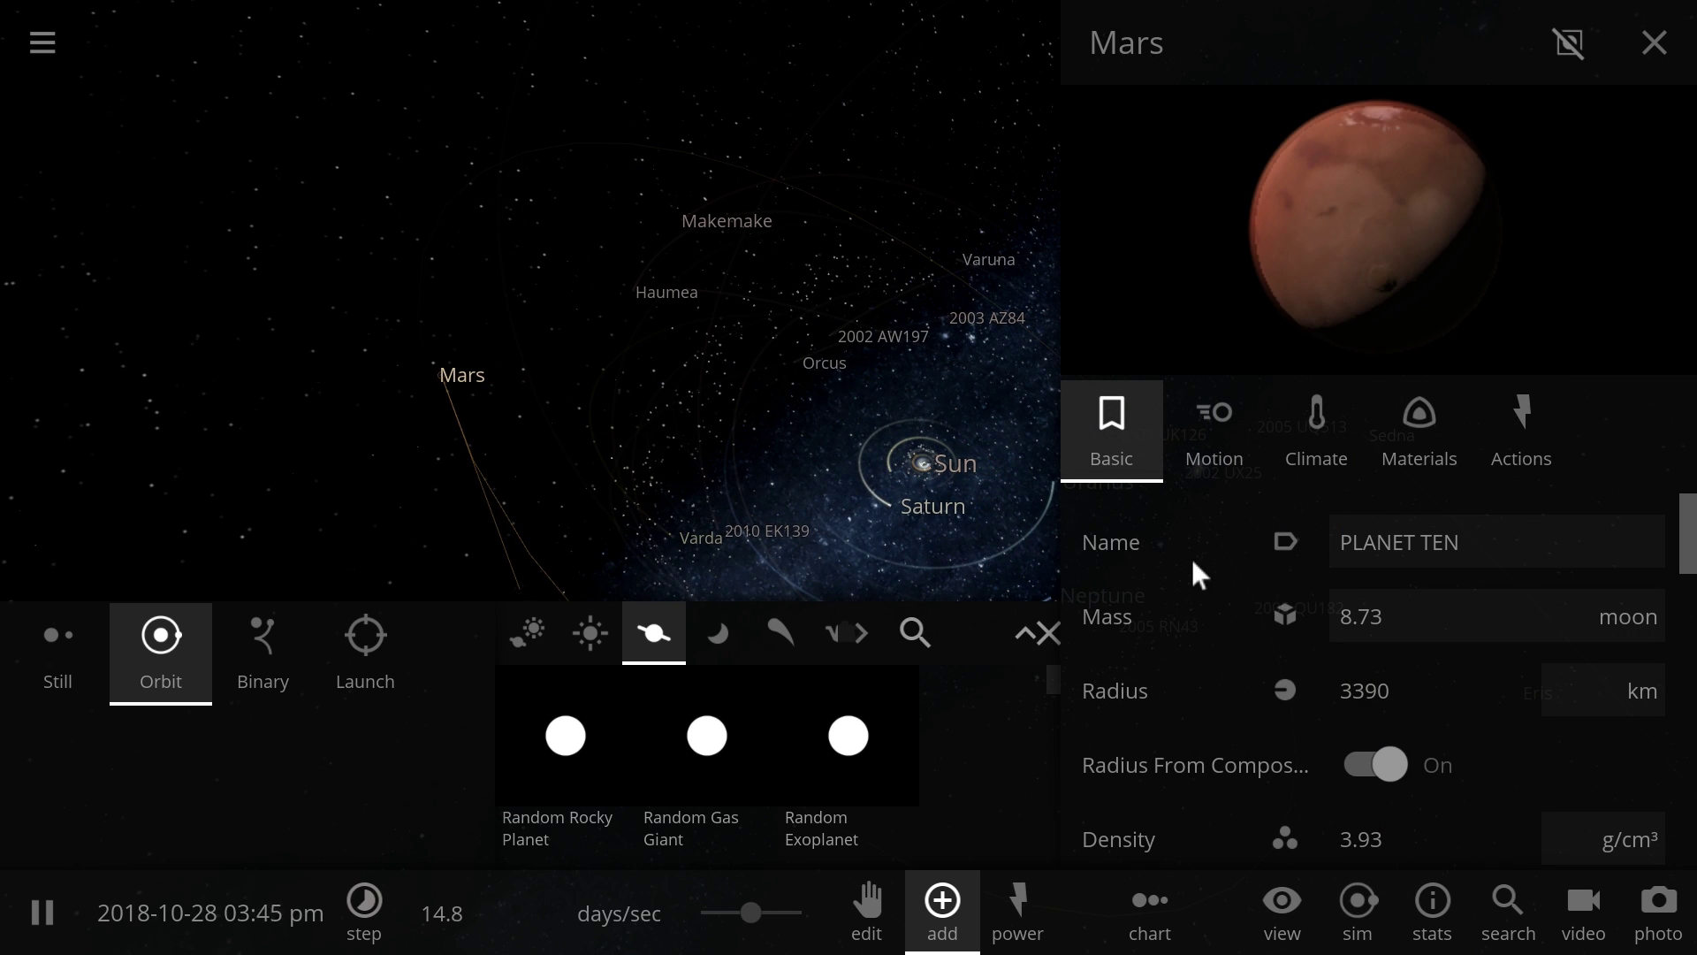
key(Return)
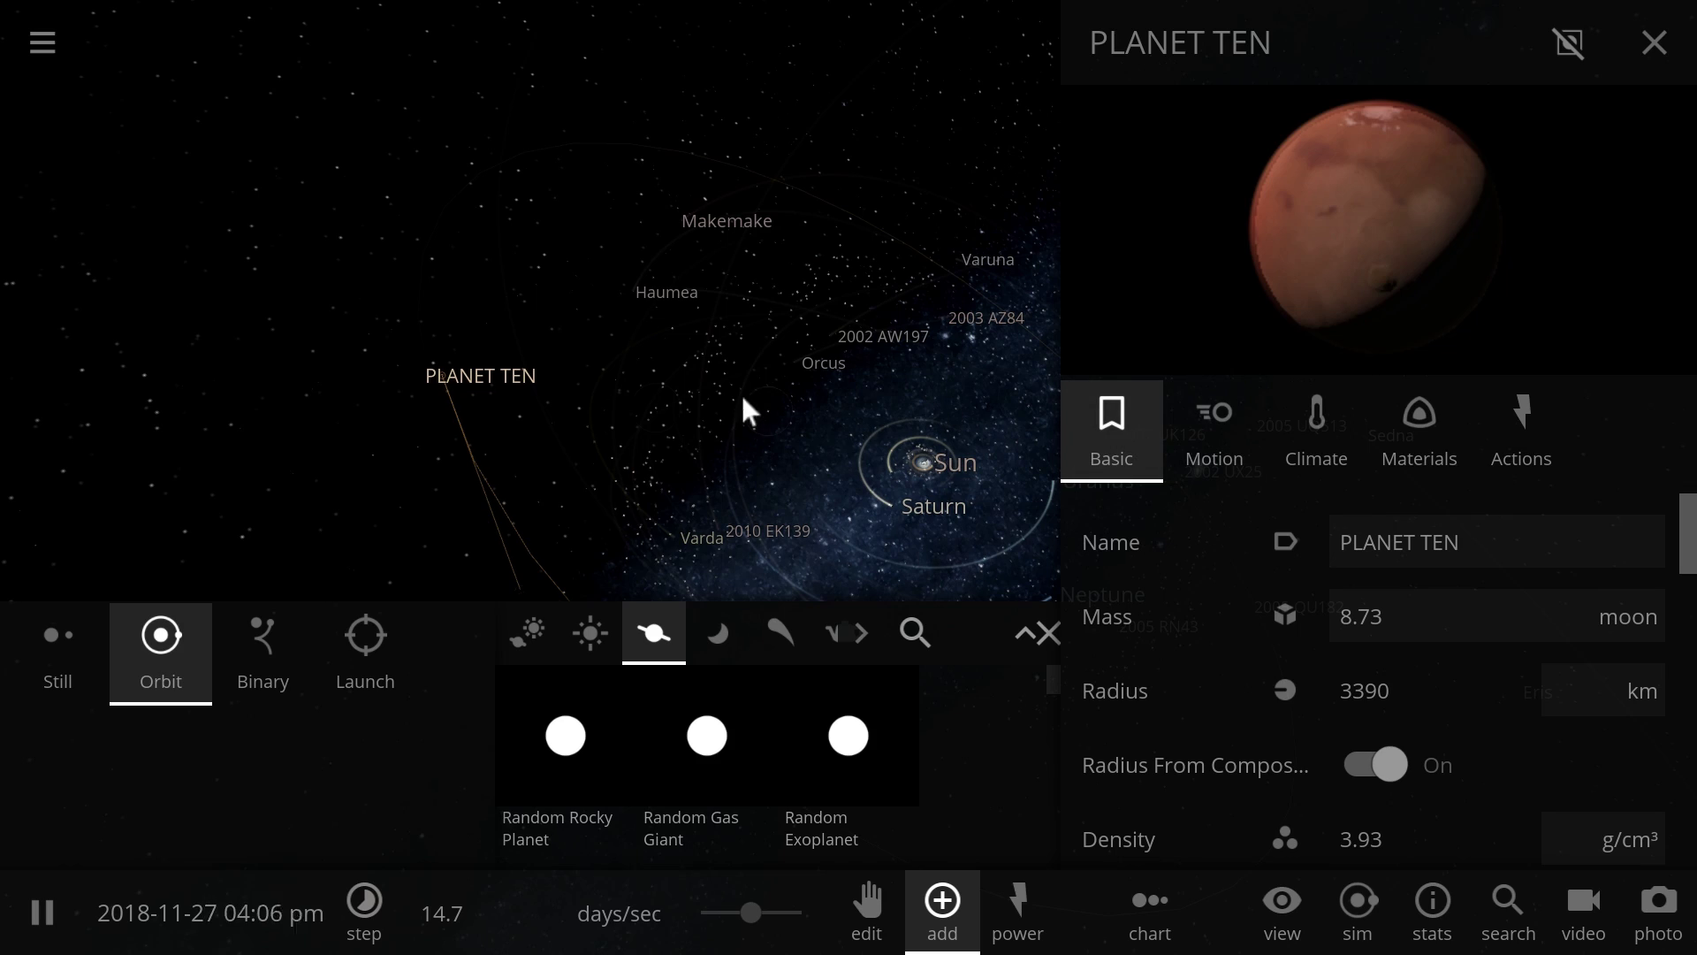
click(1048, 637)
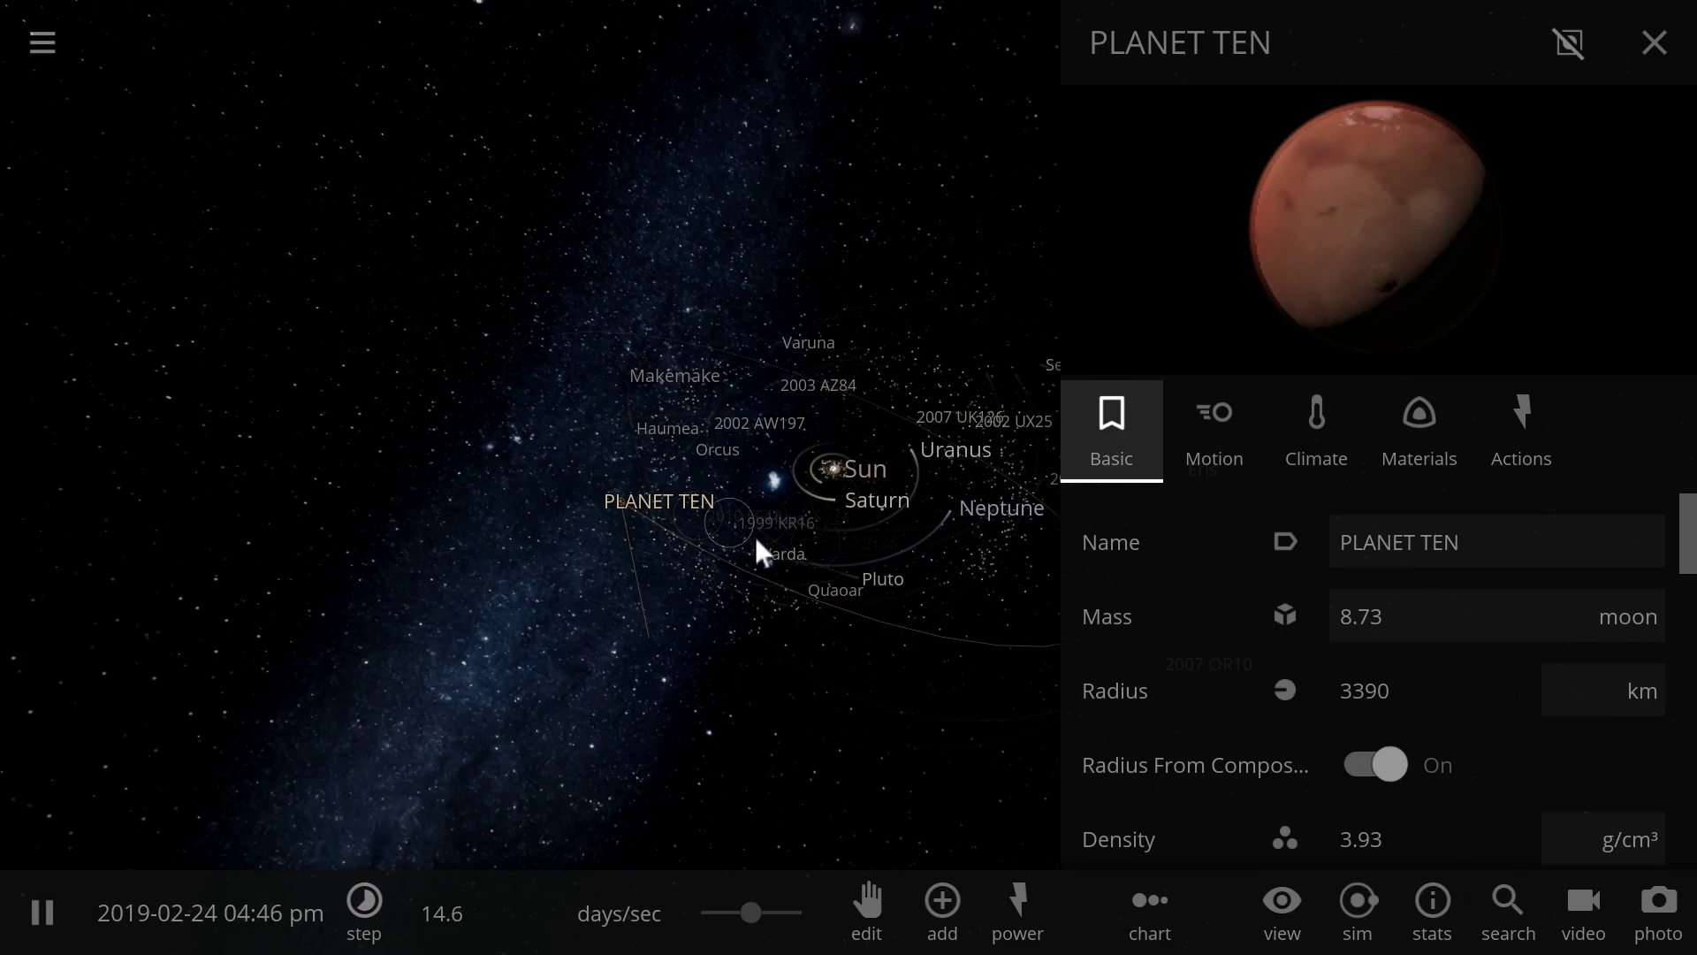
Step: Select PLANET TEN and view its orbit around the Sun among the trans-Neptunian objects
click(756, 539)
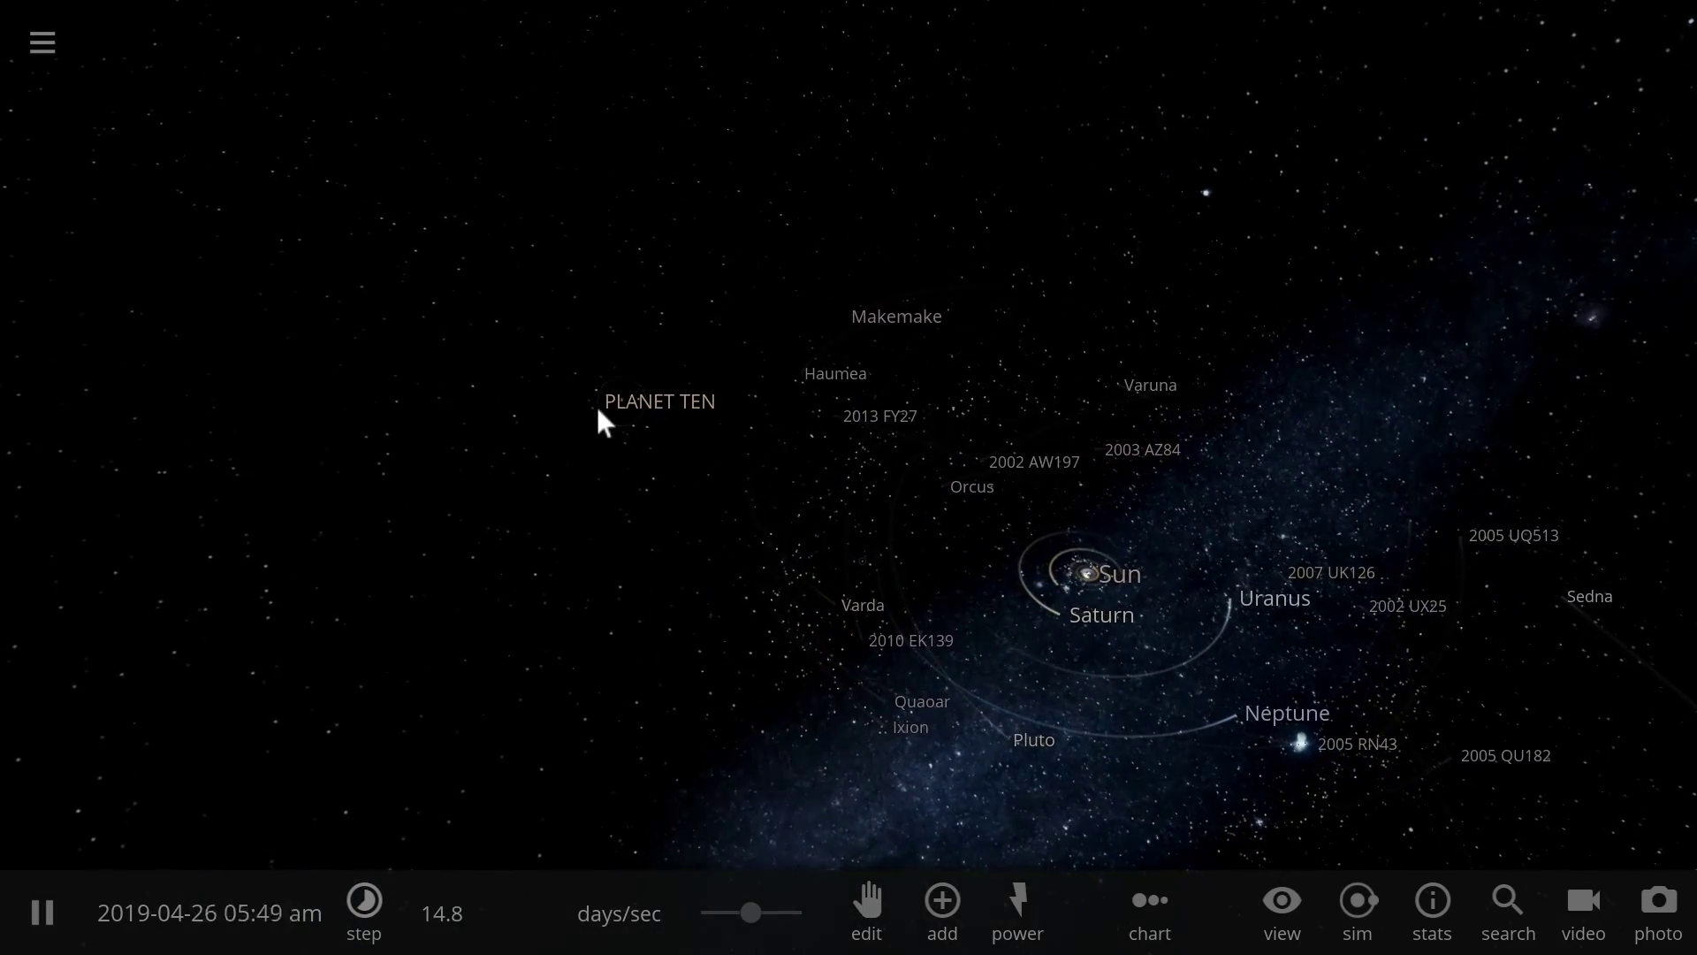
click(619, 414)
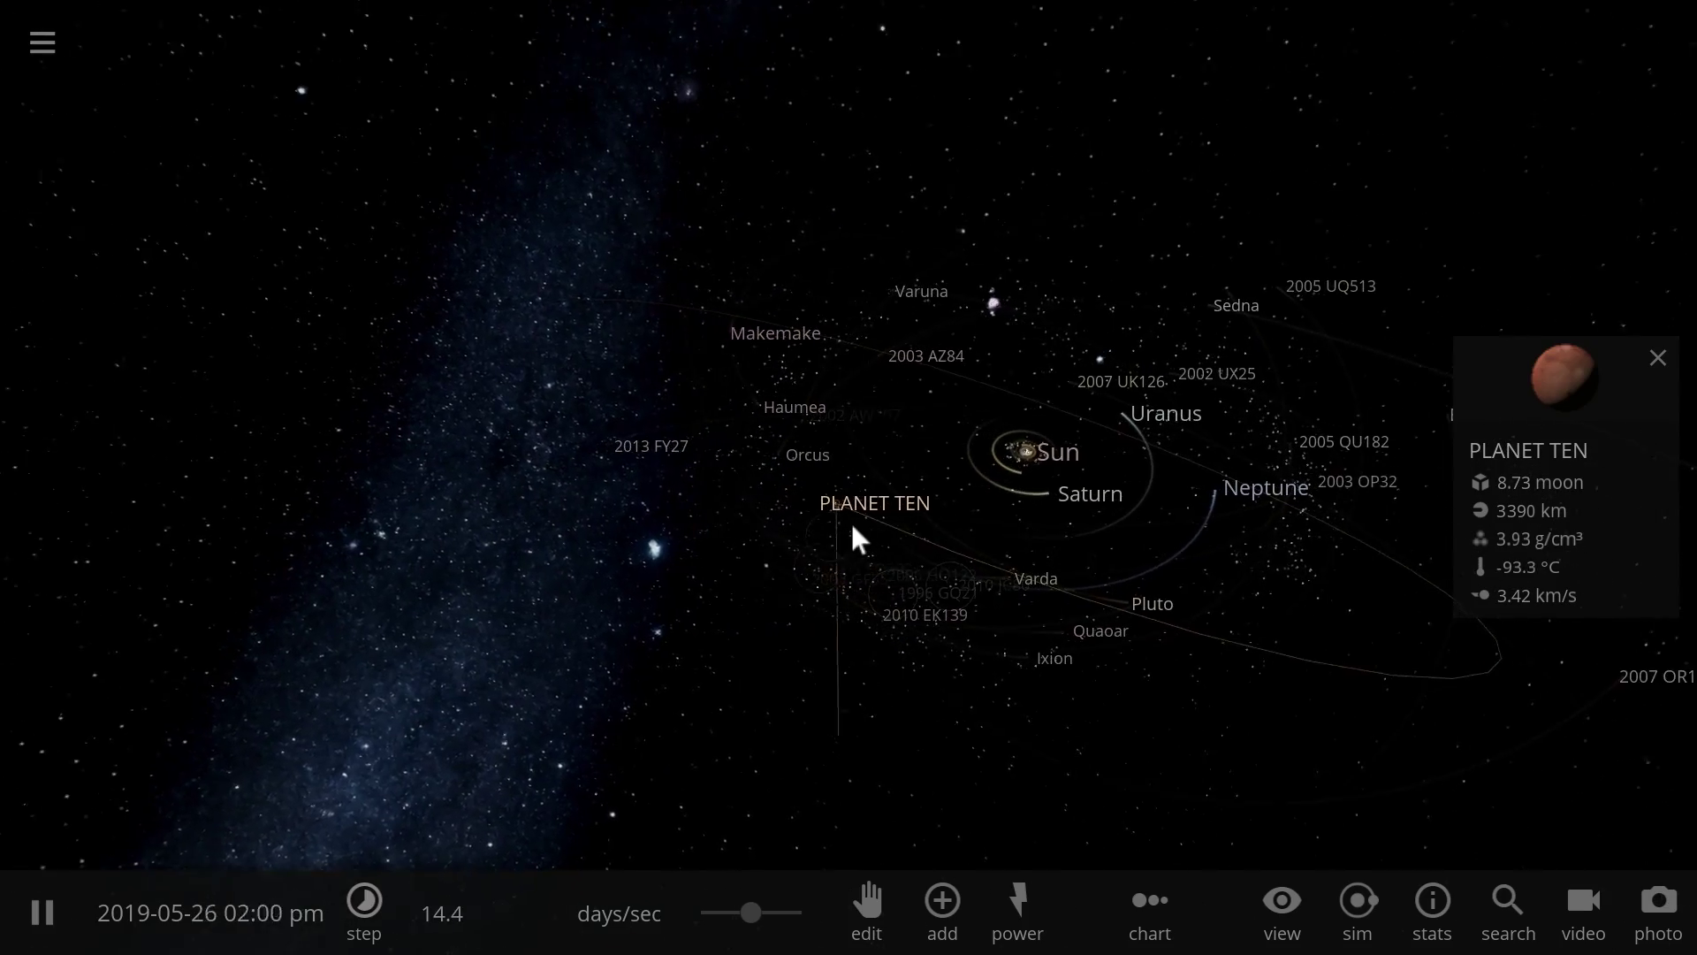
click(987, 528)
drag(986, 528, 1034, 417)
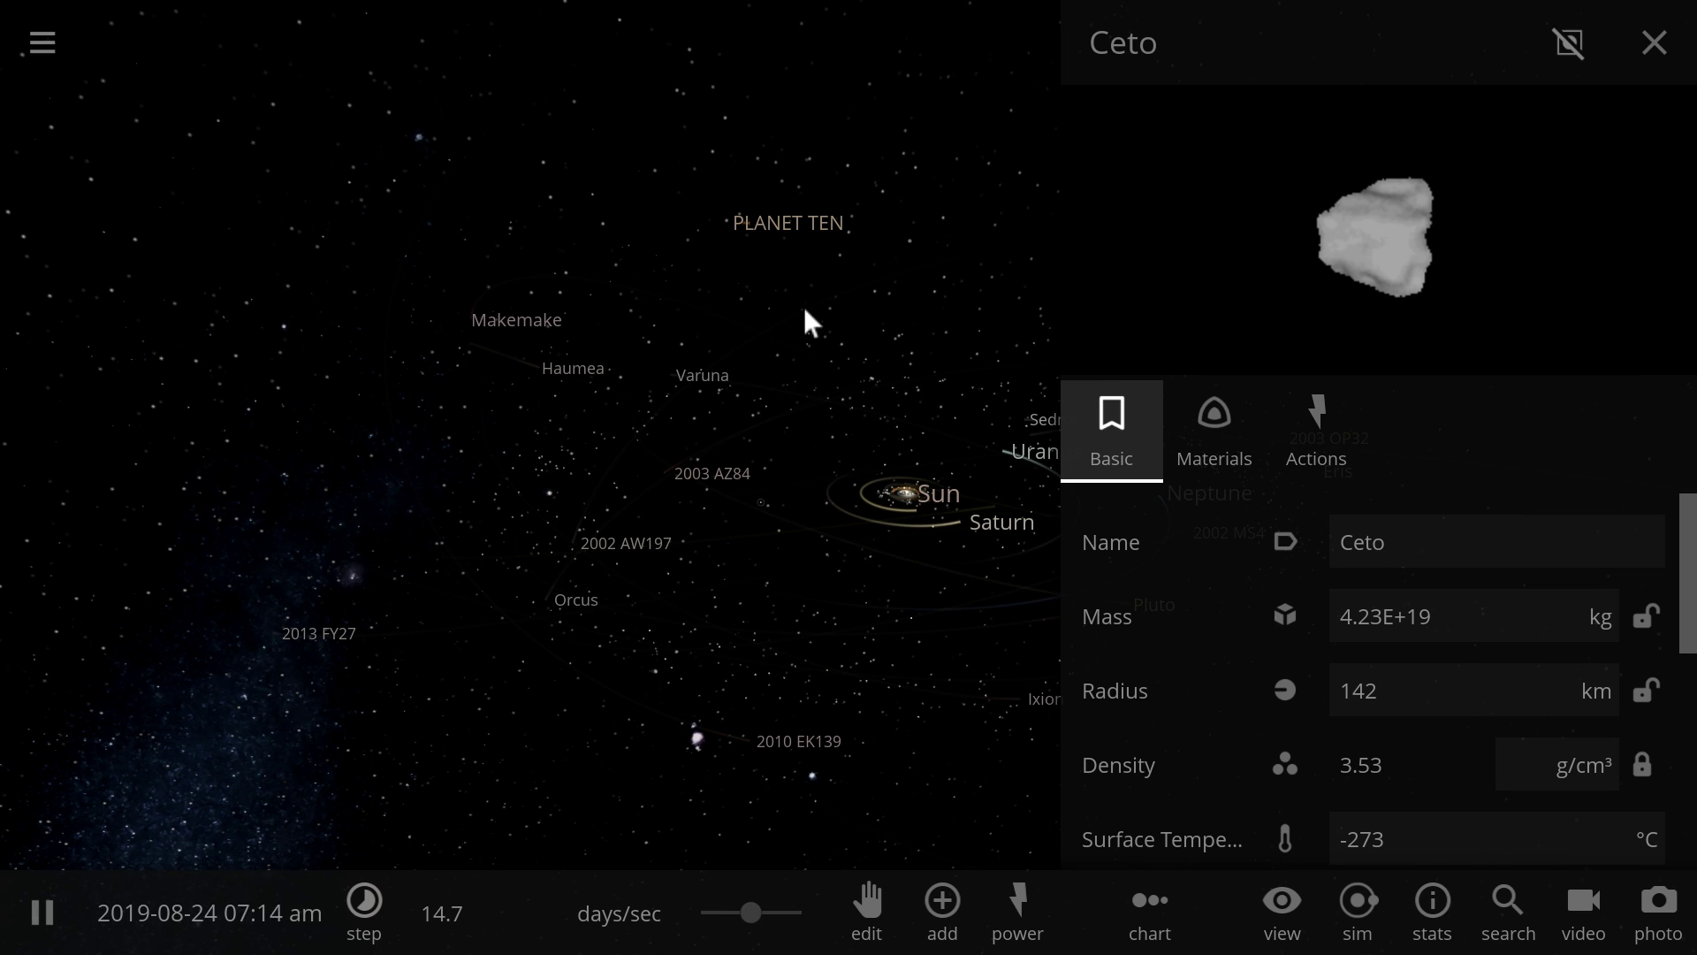
Step: Go close to PLANET TEN, slow the simulation to about 29 minutes per second and show its motion properties
double_click(721, 235)
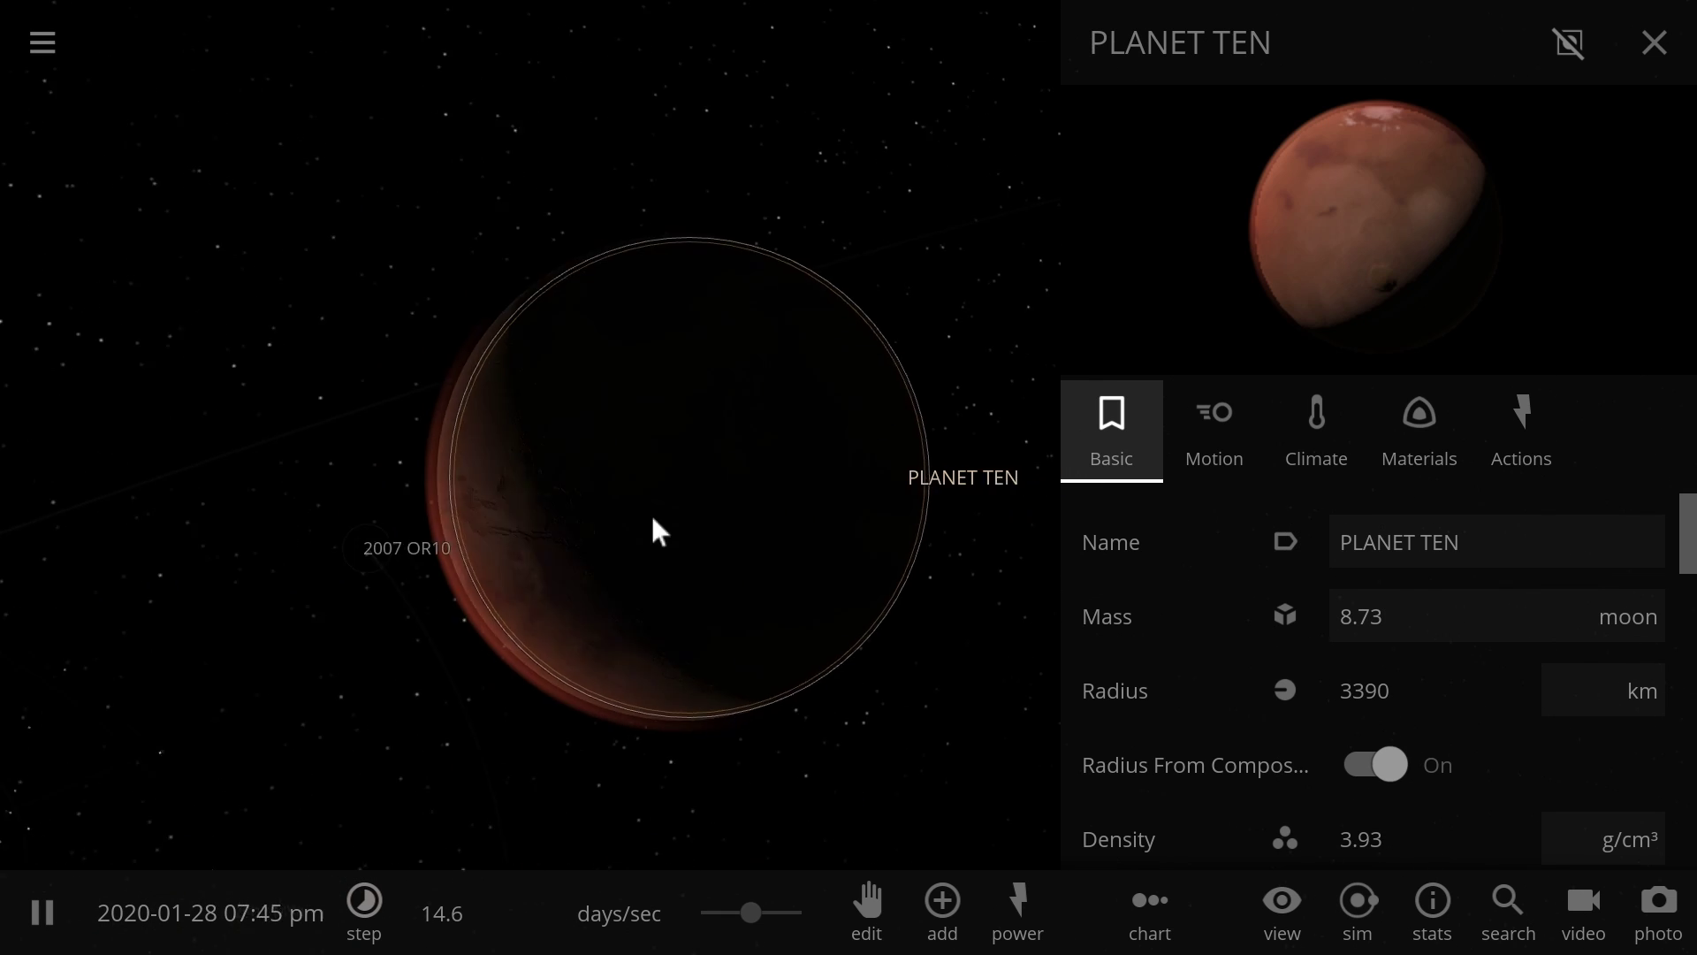
drag(765, 927, 690, 928)
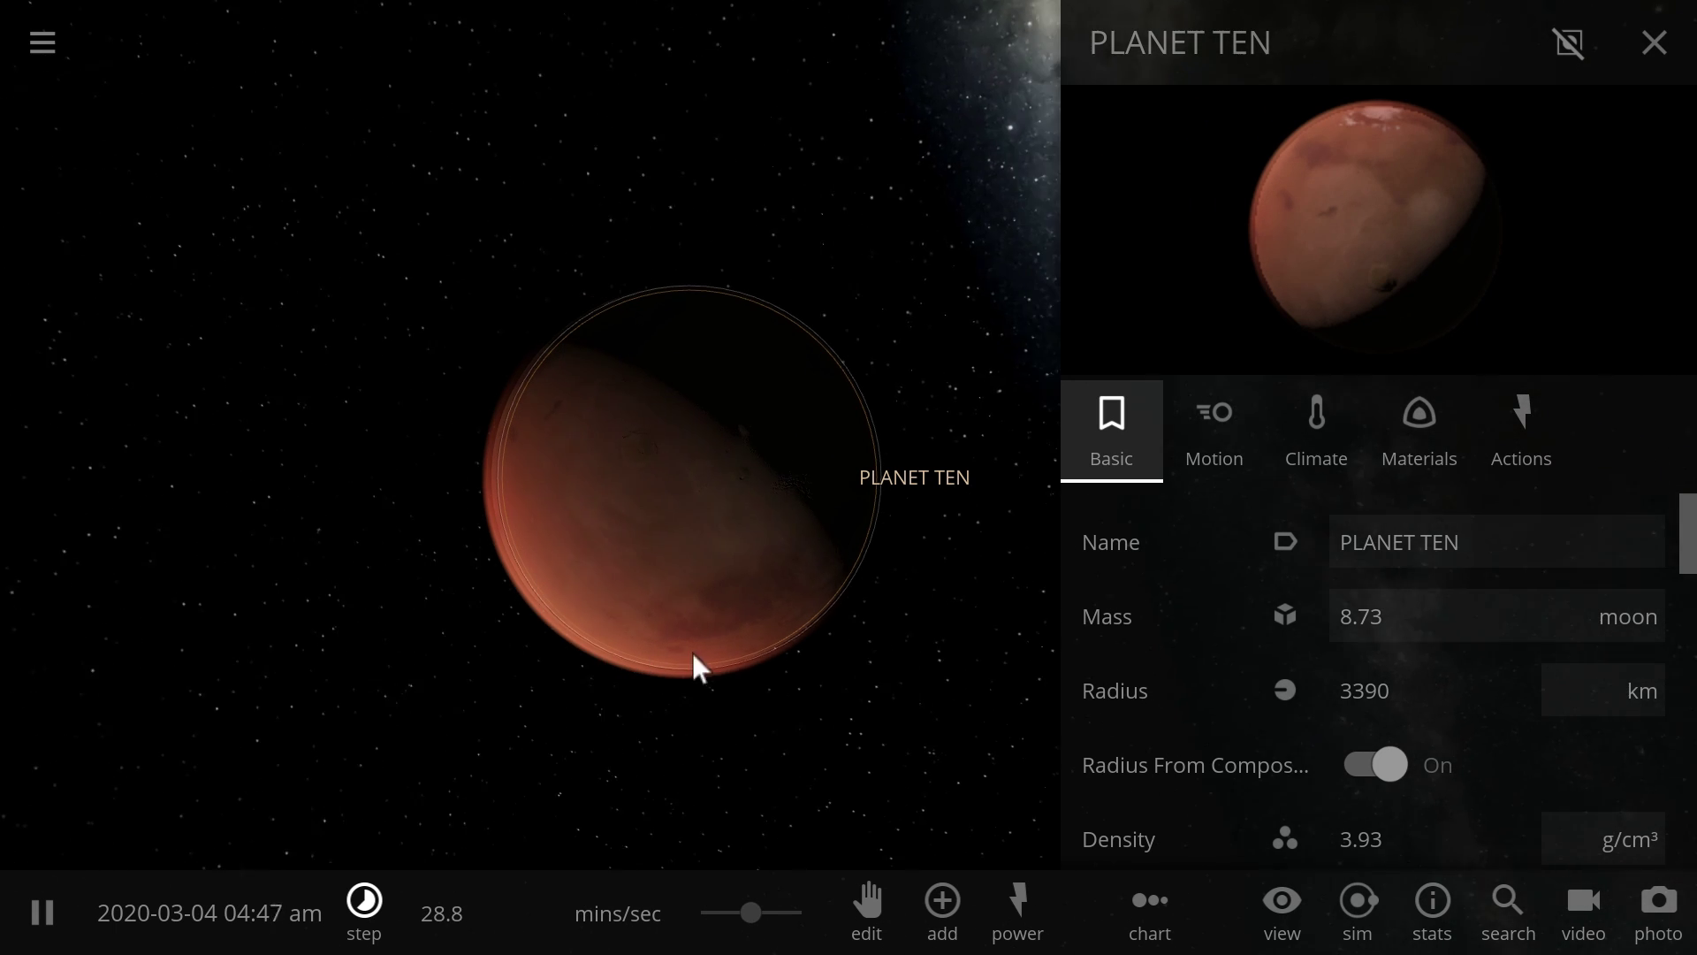
click(1231, 442)
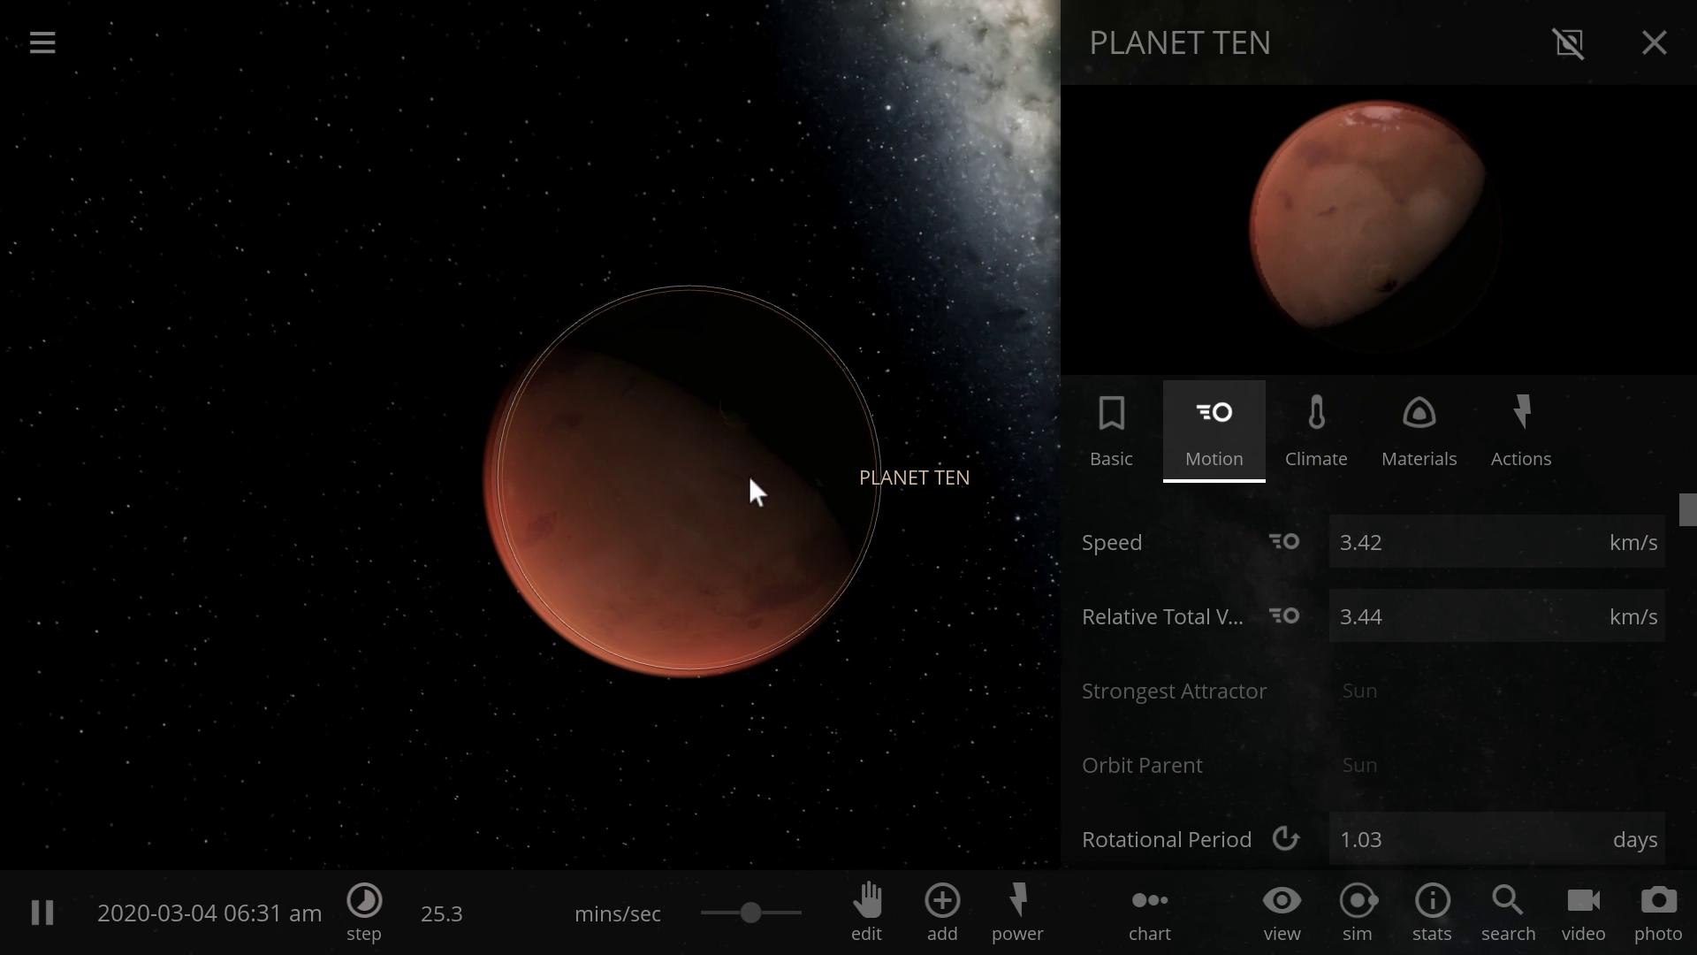
Step: Change PLANET TEN's composition by adding about 30% water and adjusting its silicate share
click(1451, 455)
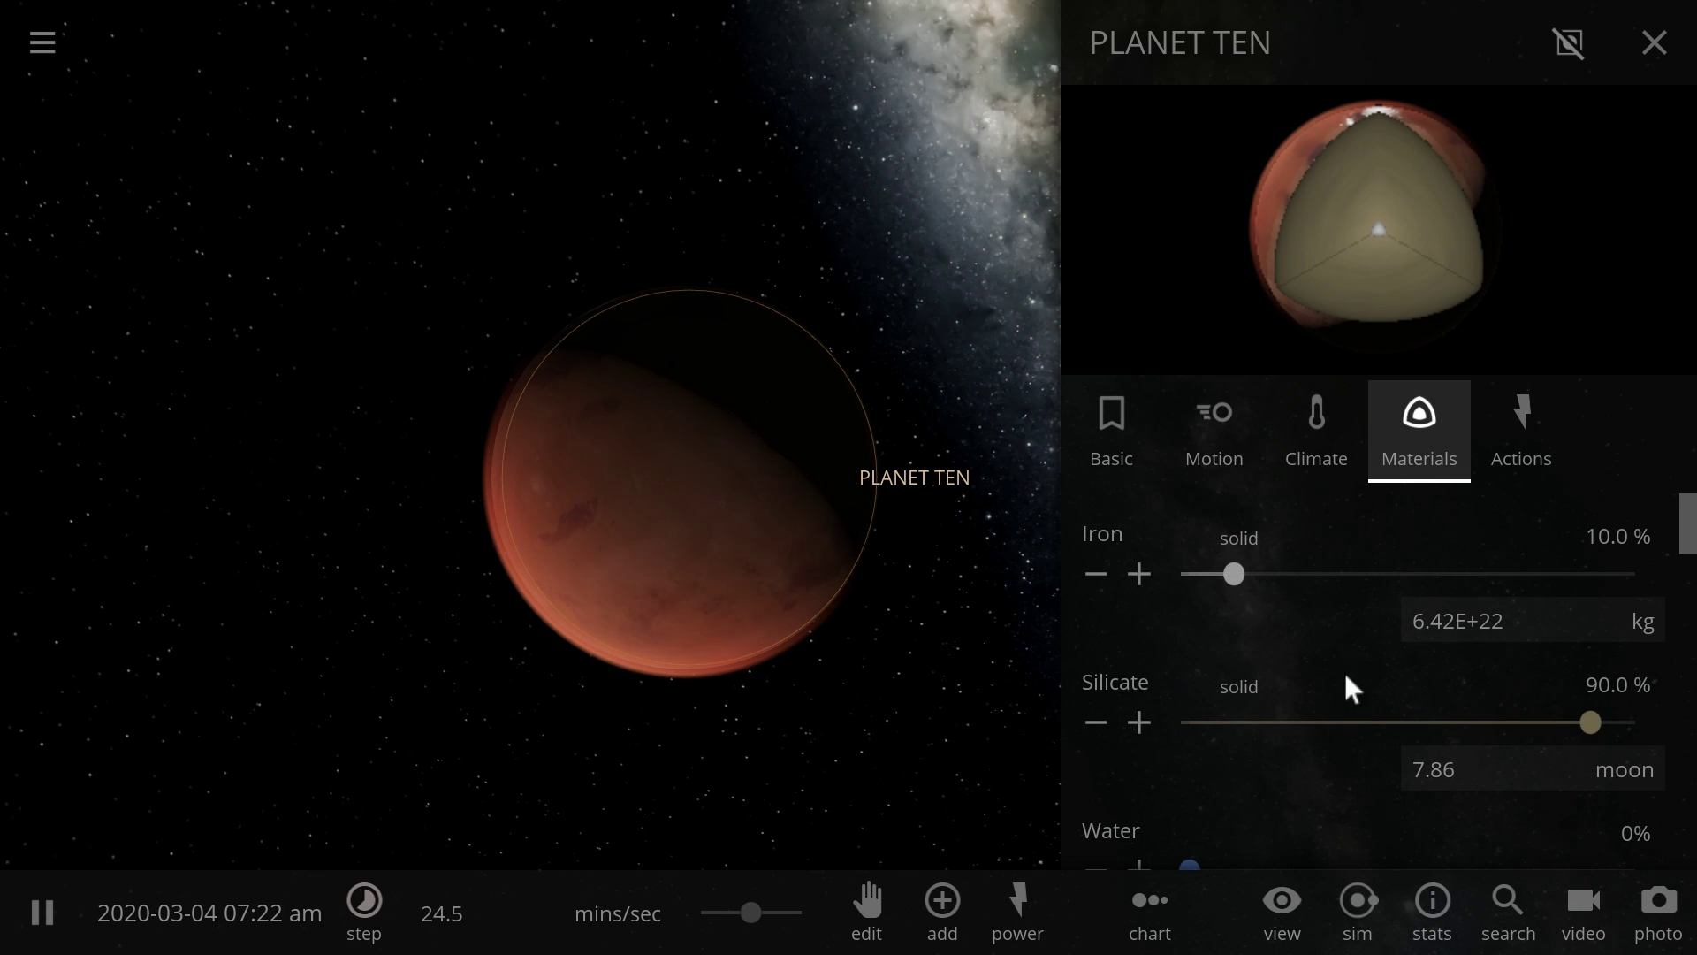
scroll(1273, 672, down, 3)
drag(1189, 634, 1284, 641)
scroll(1296, 641, up, 3)
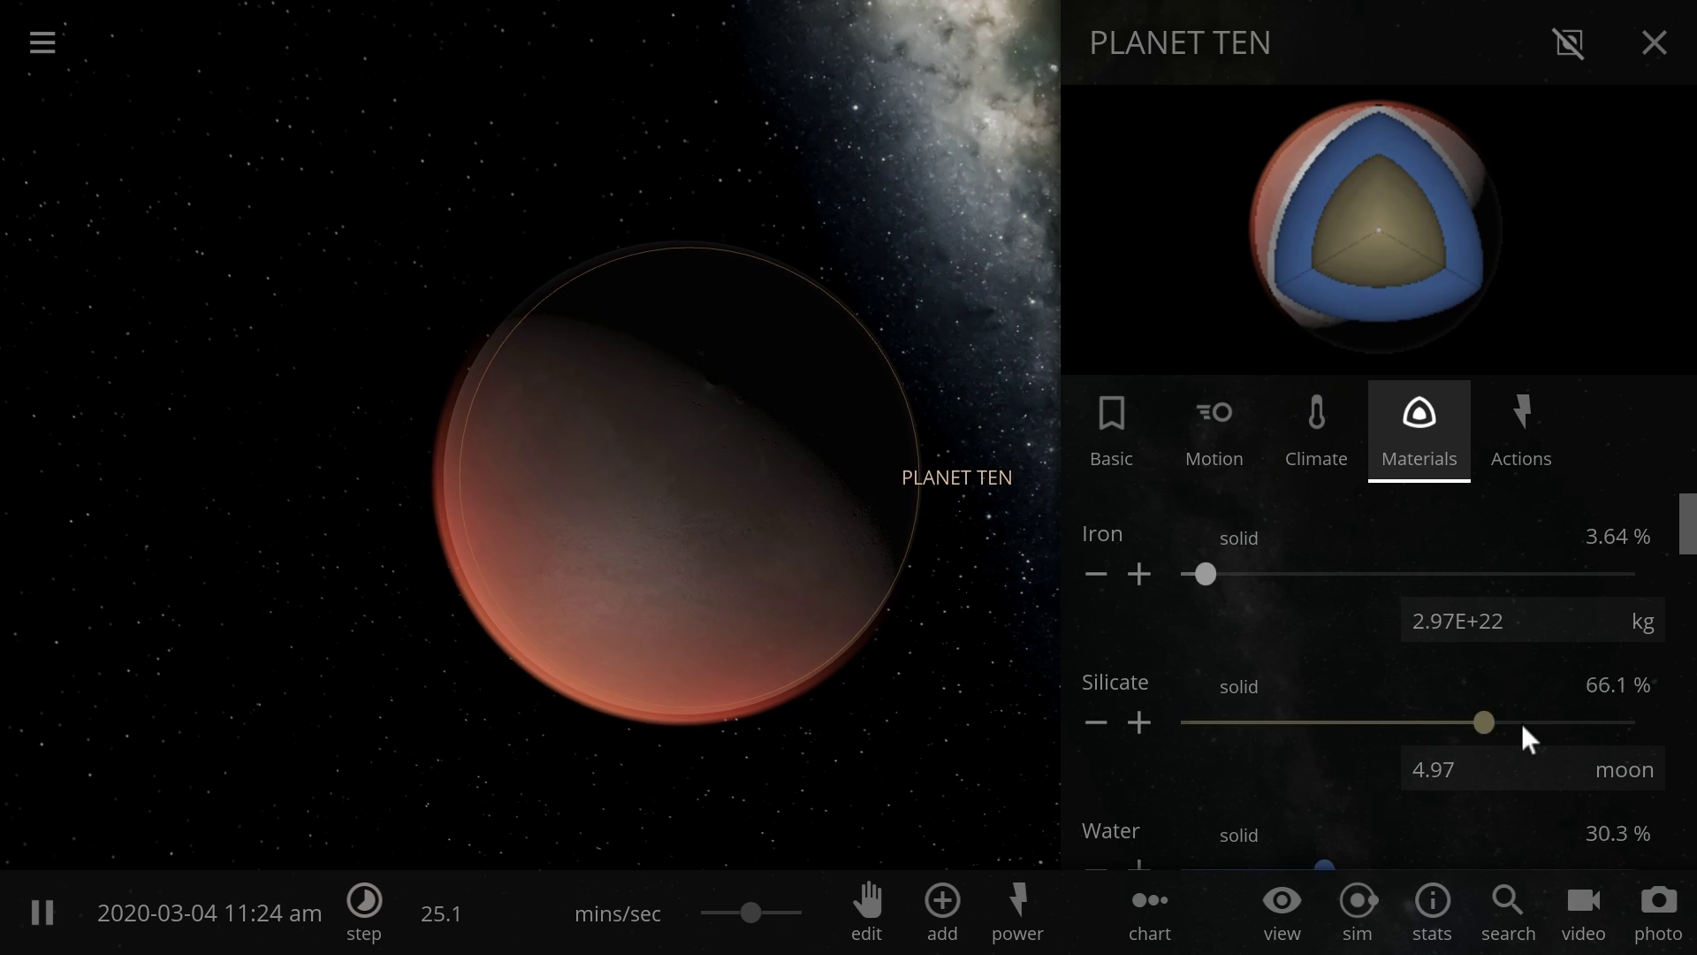
drag(1524, 726, 1454, 723)
scroll(909, 654, down, 1)
right_drag(910, 654, 838, 548)
scroll(845, 568, up, 5)
Step: Set PLANET TEN's albedo to 0.51 and review its other climate properties
click(1303, 477)
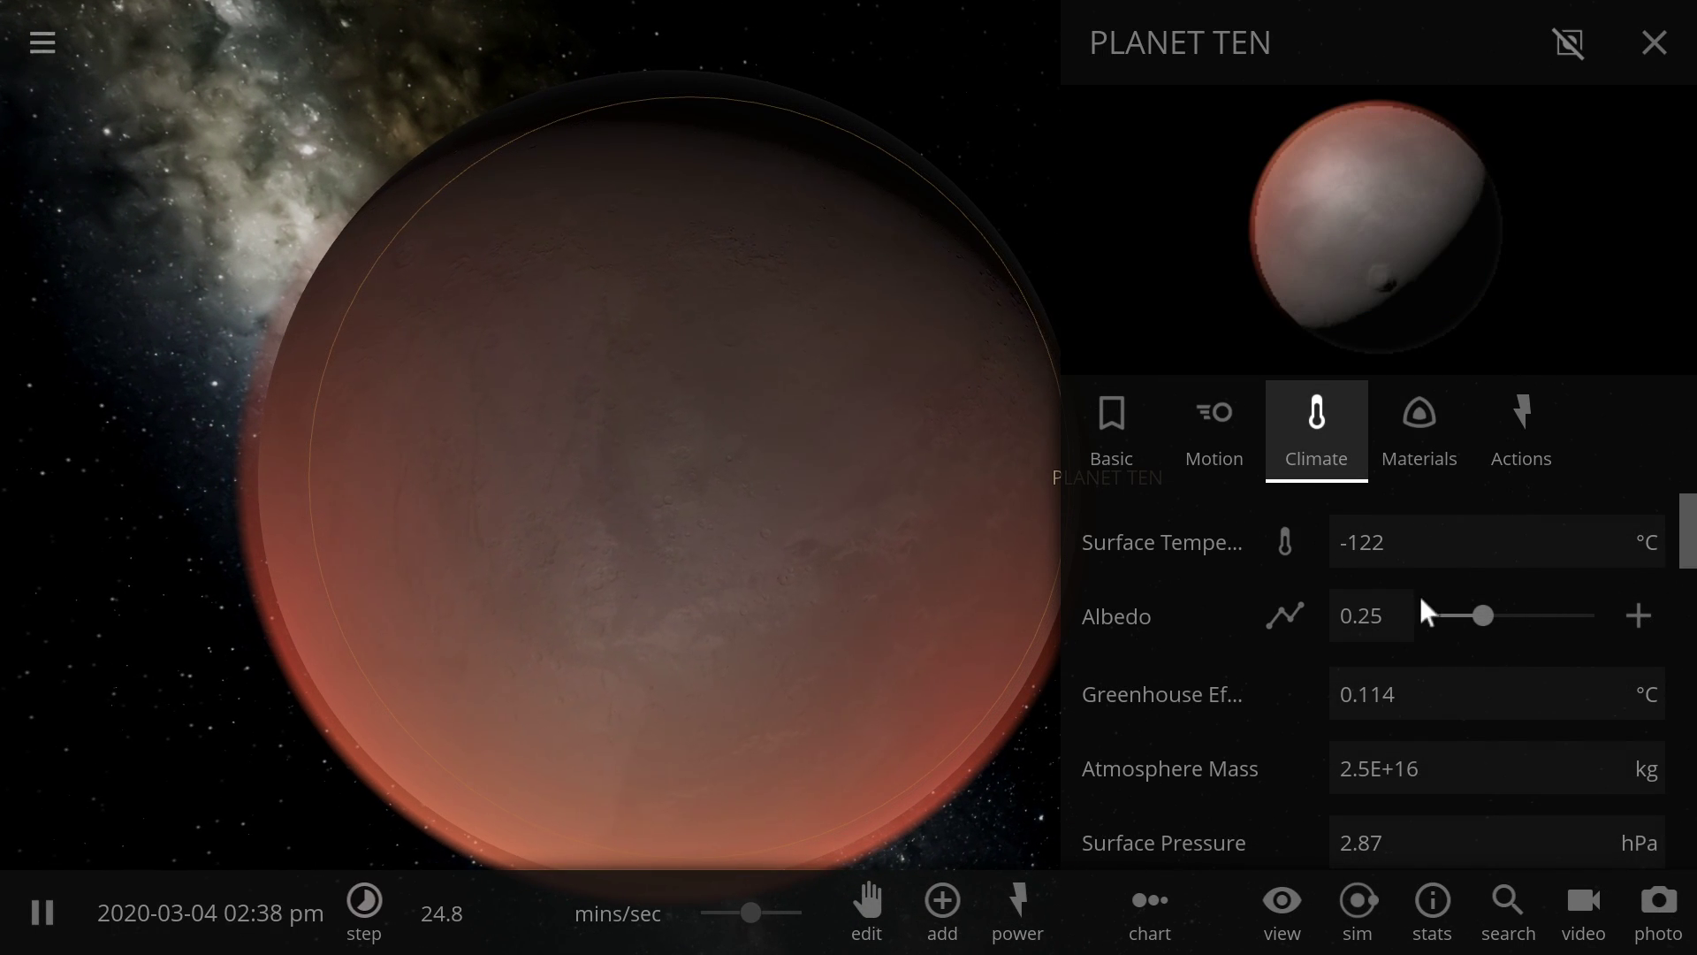
drag(1487, 617, 1522, 620)
scroll(757, 525, down, 3)
scroll(708, 522, up, 3)
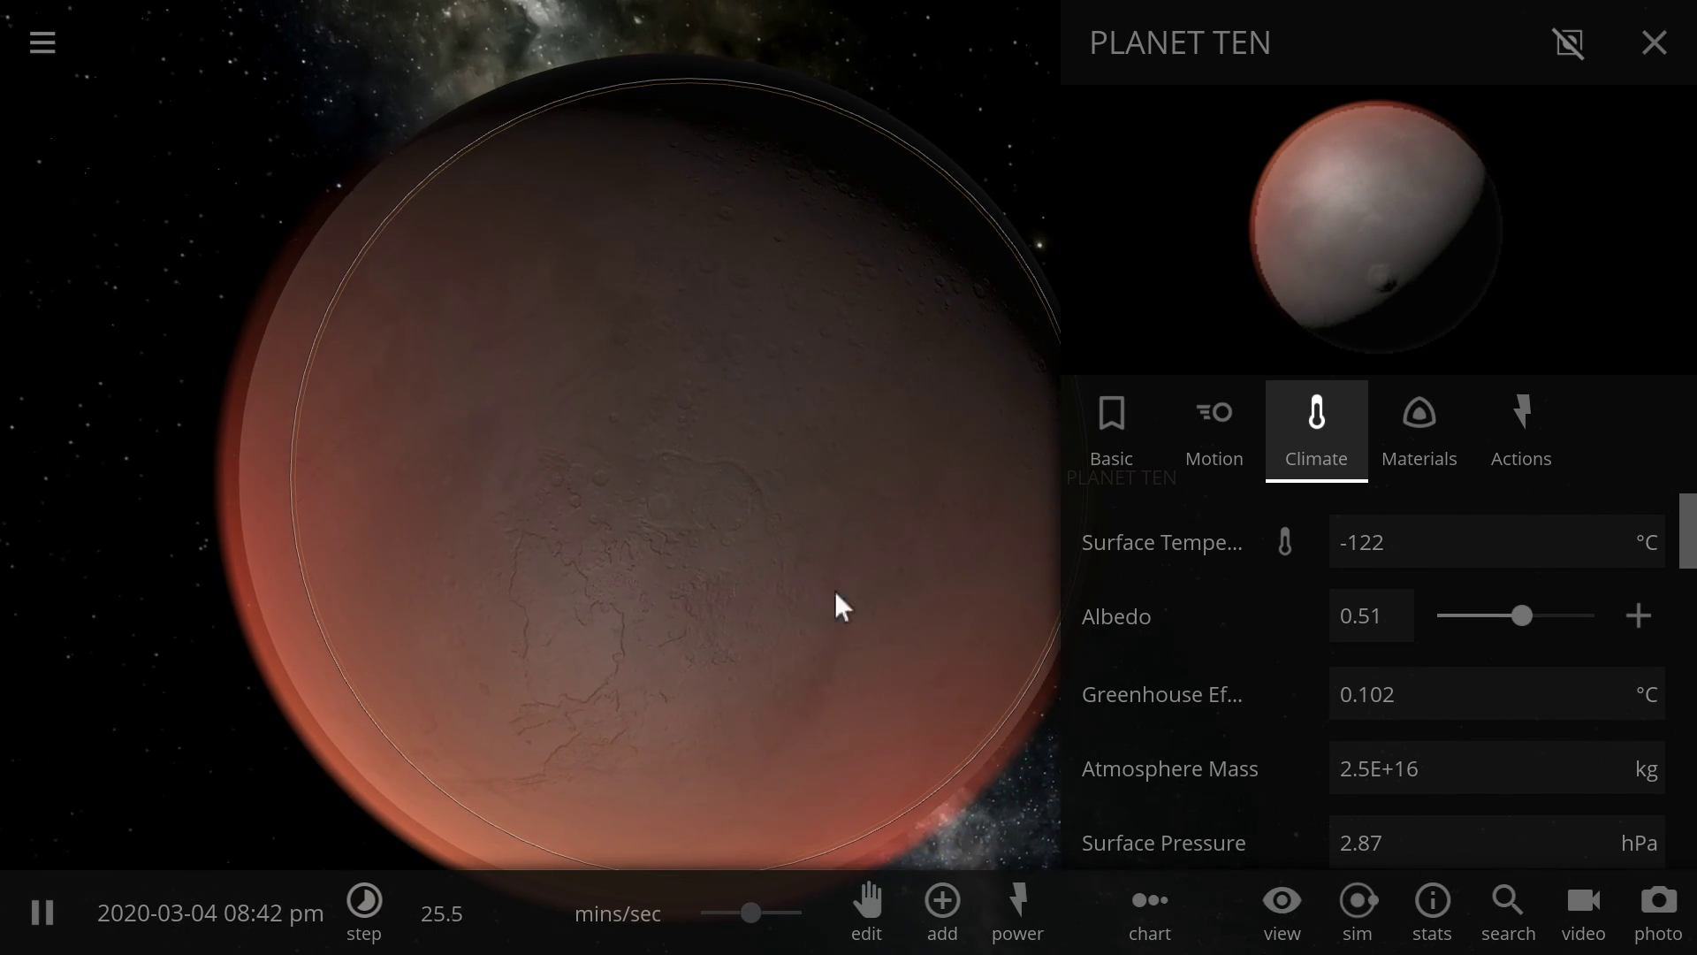
scroll(1455, 768, down, 3)
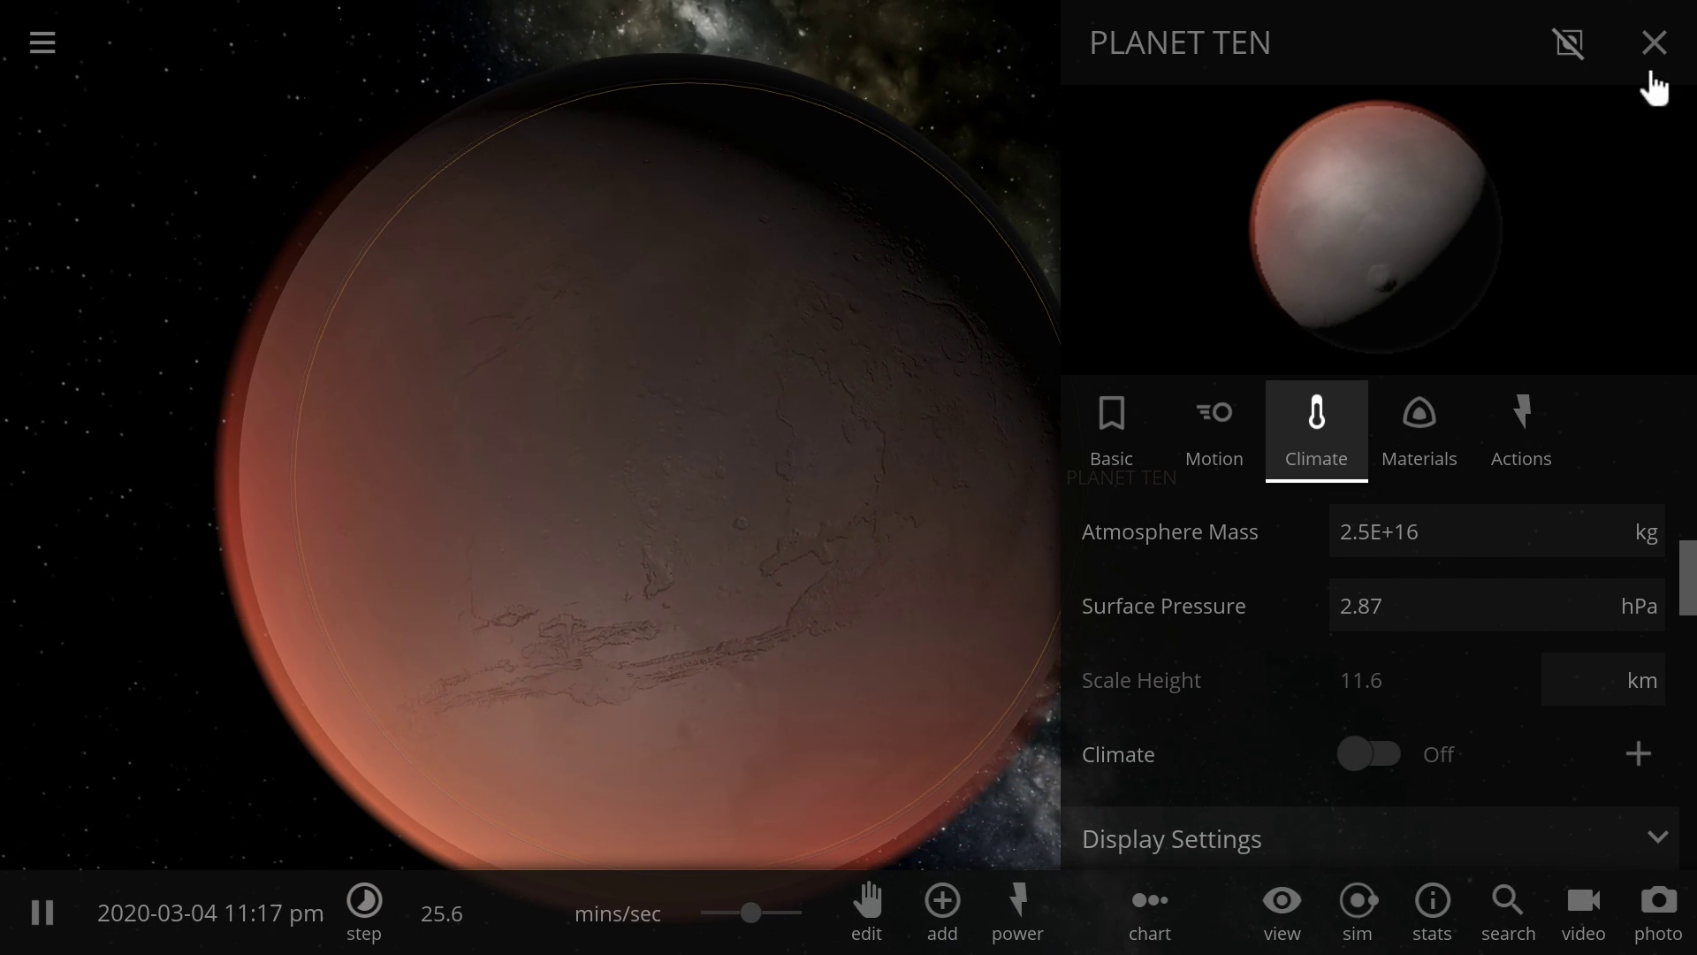
Step: View PLANET TEN from nearby and from far out, with the Sun and the outer solar system in sight
scroll(829, 417, down, 3)
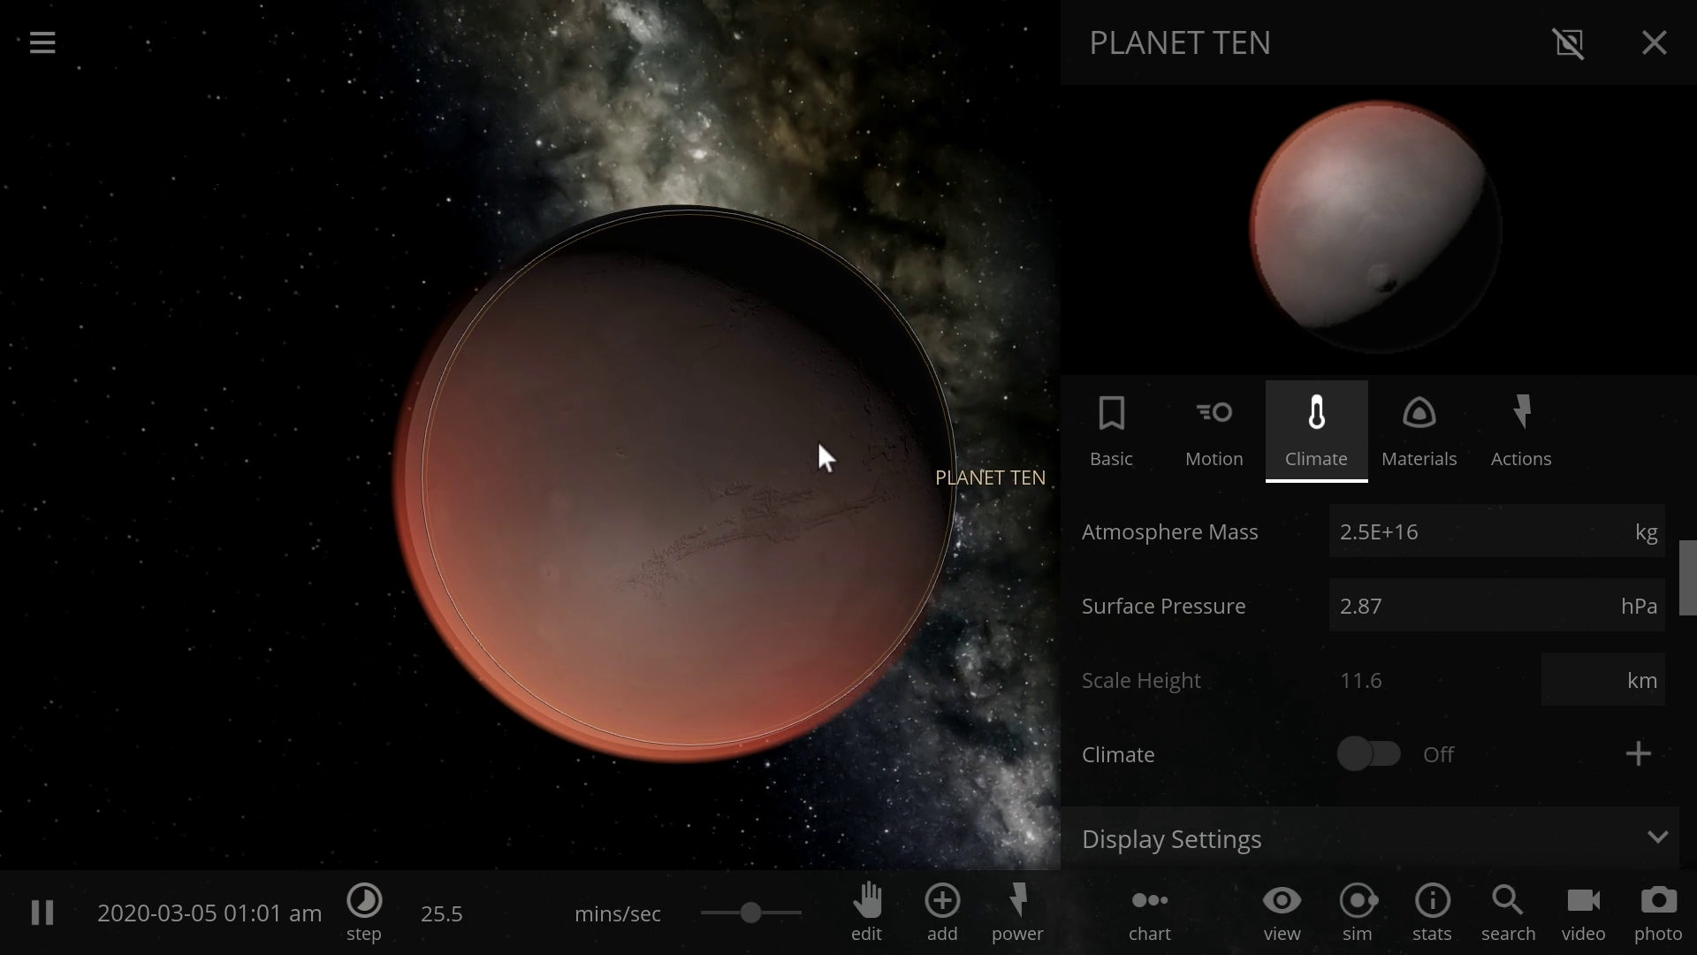
scroll(818, 460, down, 2)
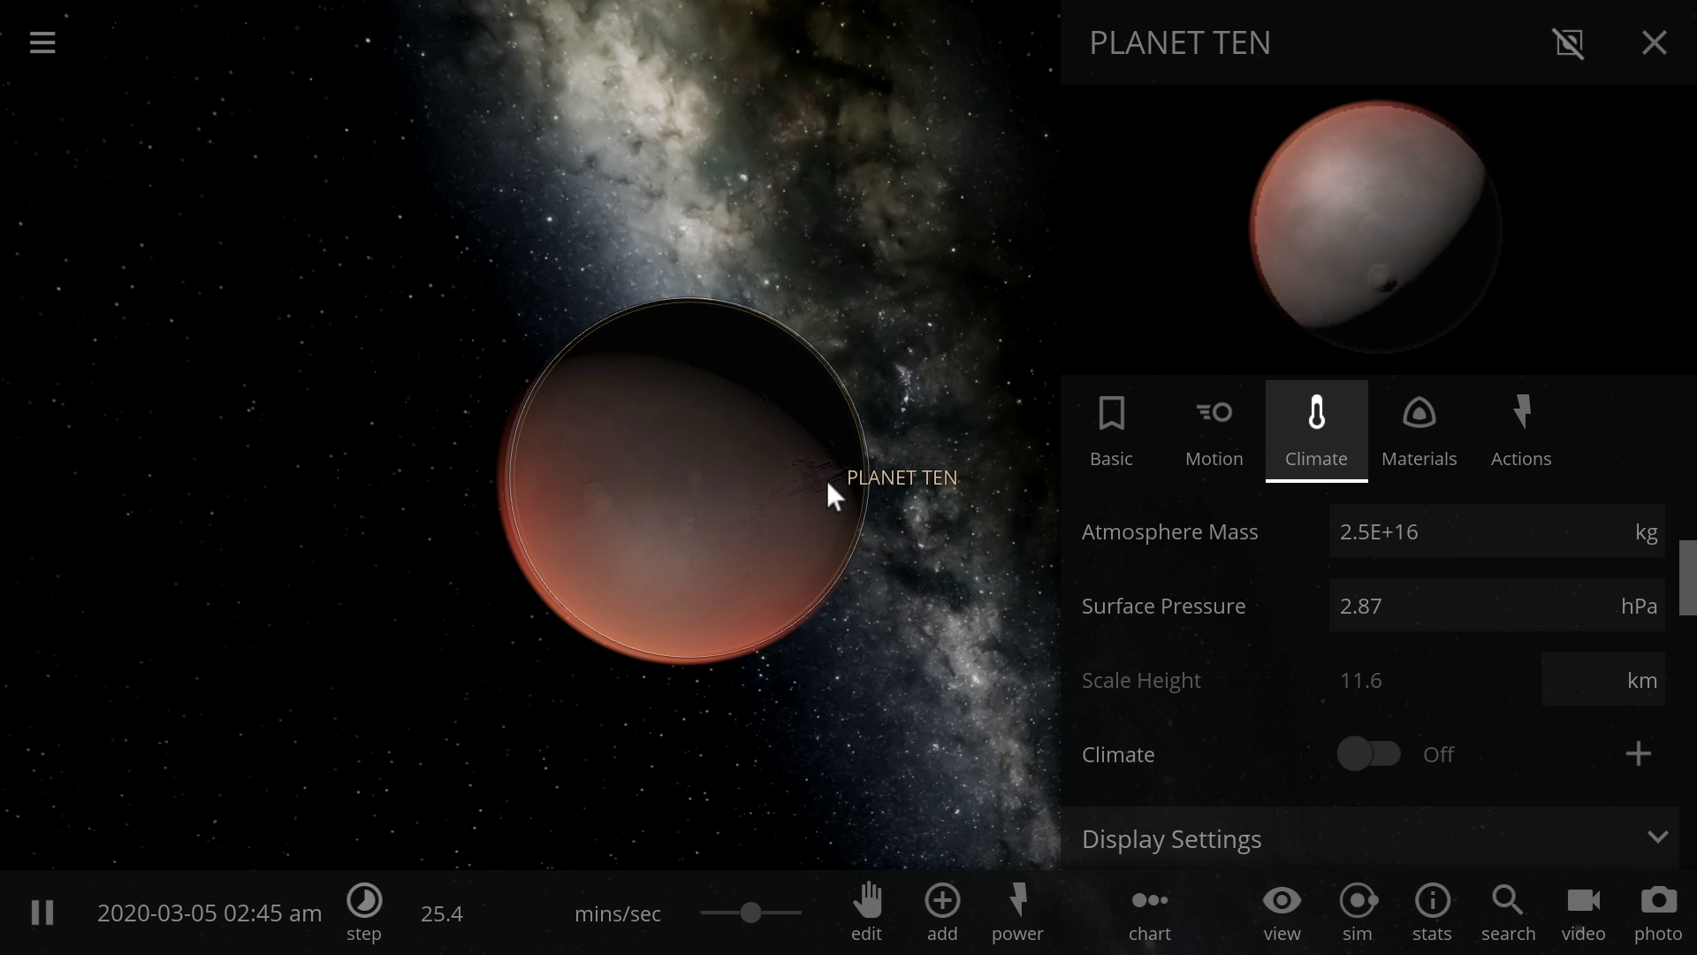
drag(826, 491, 516, 560)
scroll(521, 563, down, 2)
mouse_move(628, 550)
mouse_down()
mouse_move(532, 566)
mouse_move(553, 580)
mouse_move(433, 590)
mouse_move(486, 567)
mouse_move(617, 567)
mouse_up()
drag(719, 516, 696, 517)
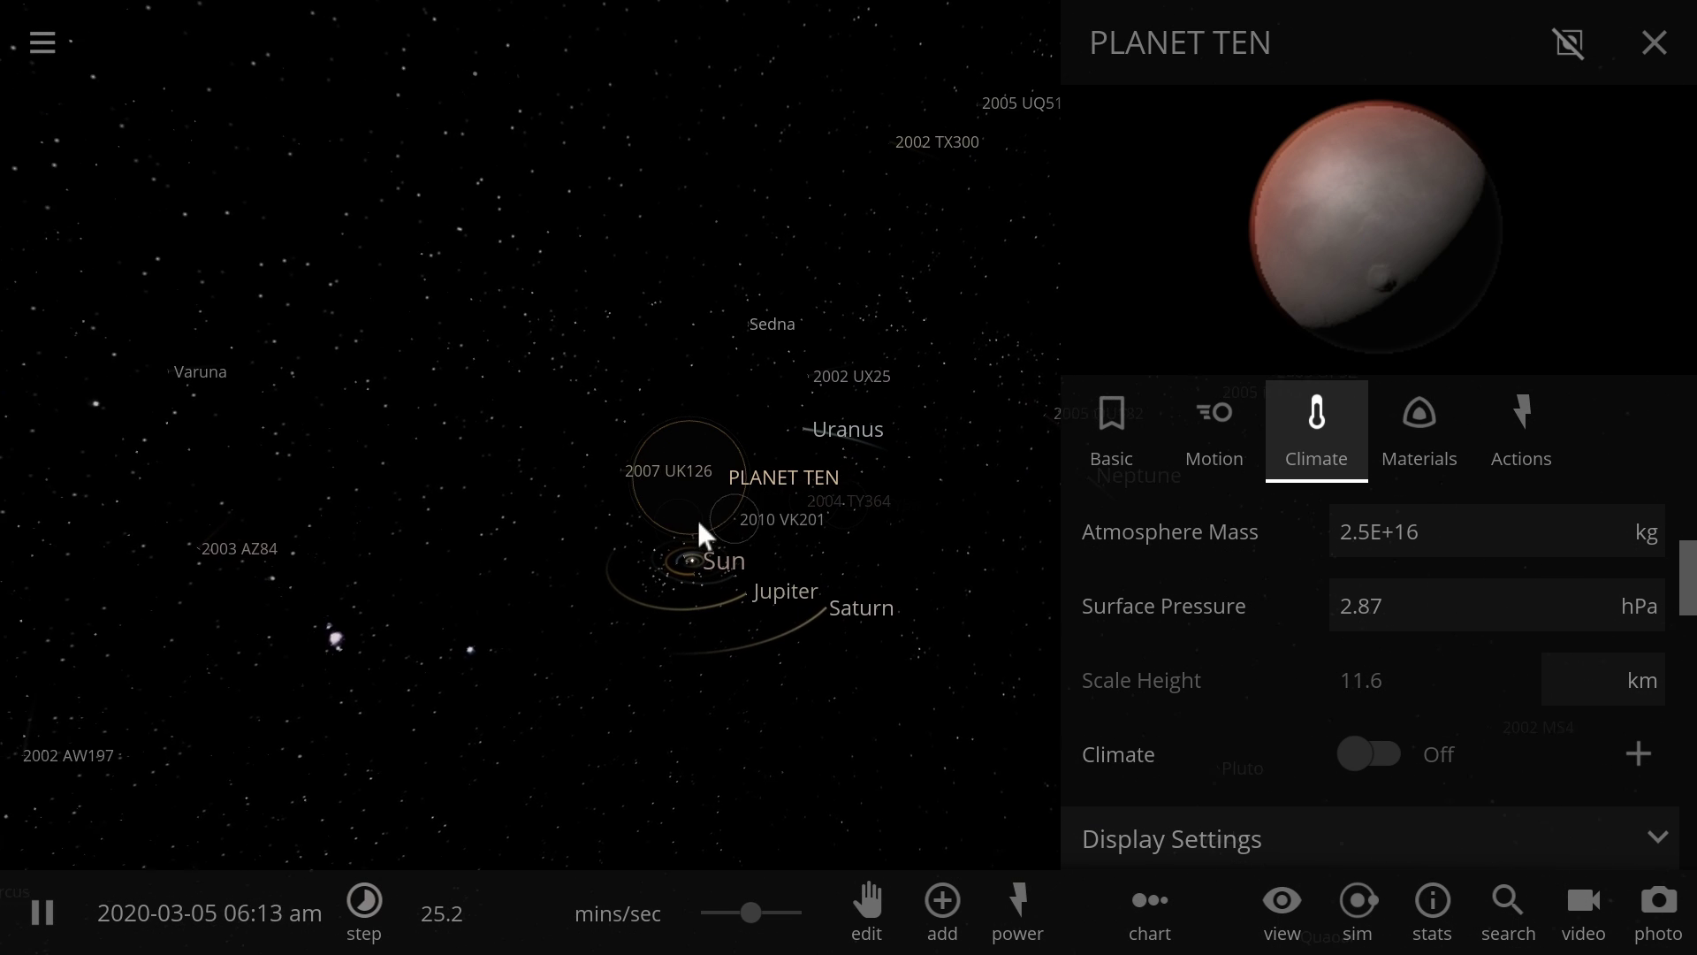
scroll(696, 515, down, 5)
scroll(691, 507, down, 8)
scroll(675, 540, down, 8)
click(668, 570)
drag(666, 579, 674, 551)
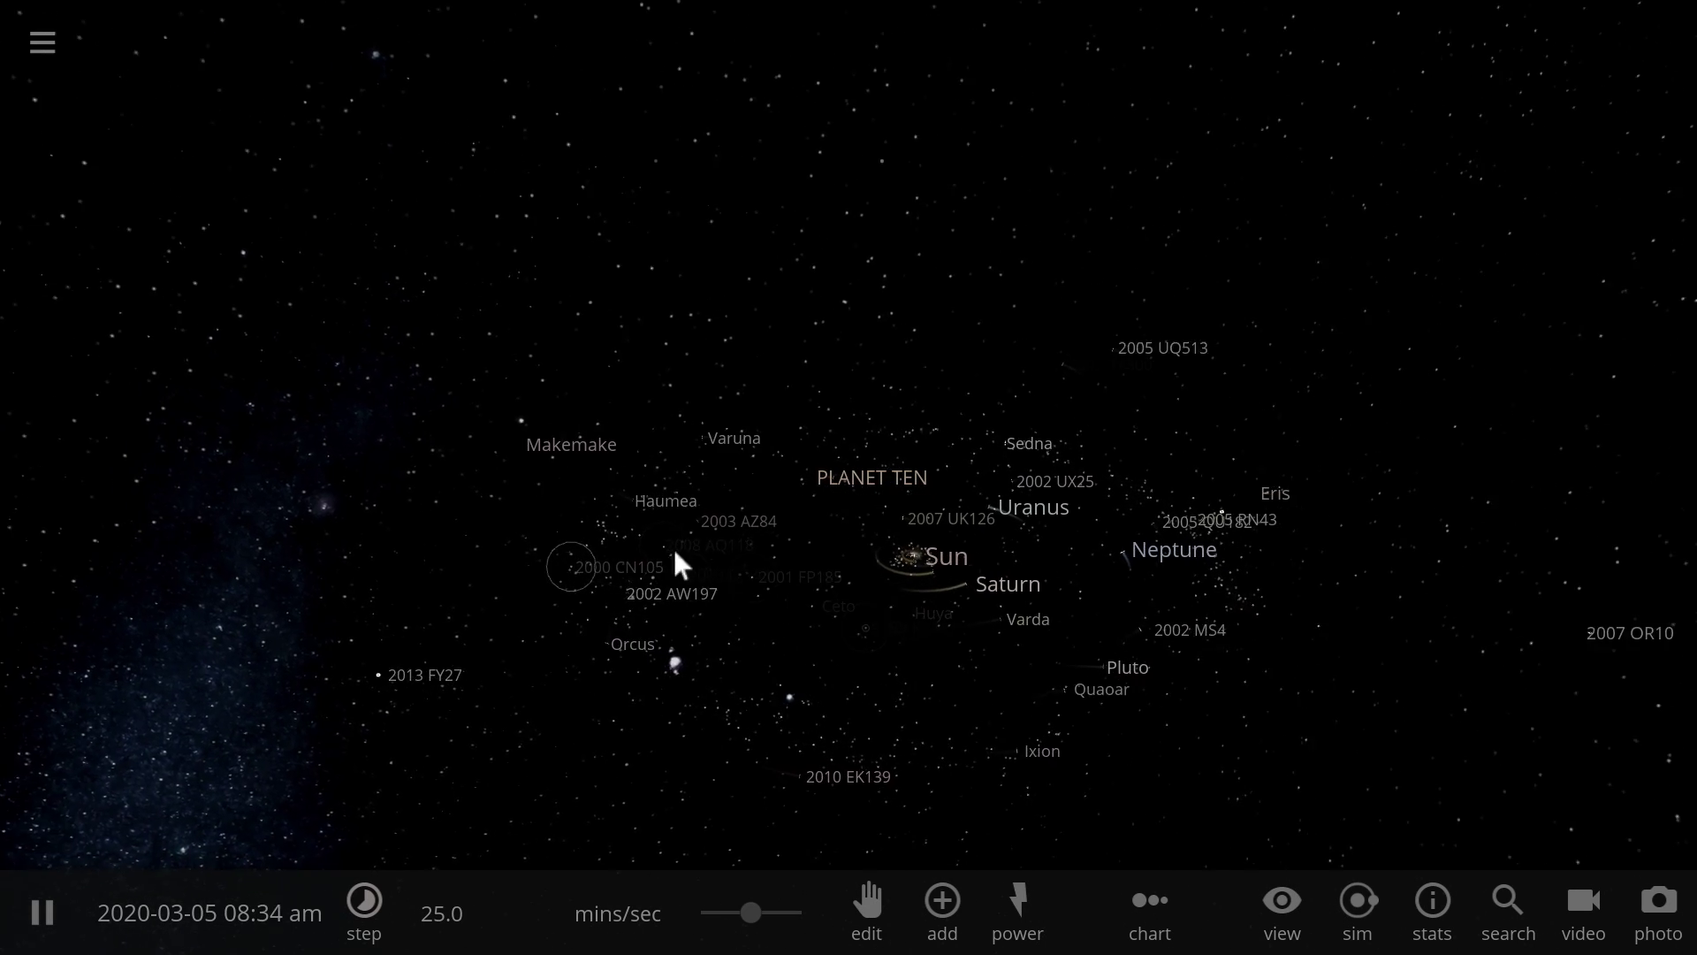
Step: Examine PLANET TEN's summary and nearly edge-on orbit, and open the basic properties of 2002 KW14
click(844, 486)
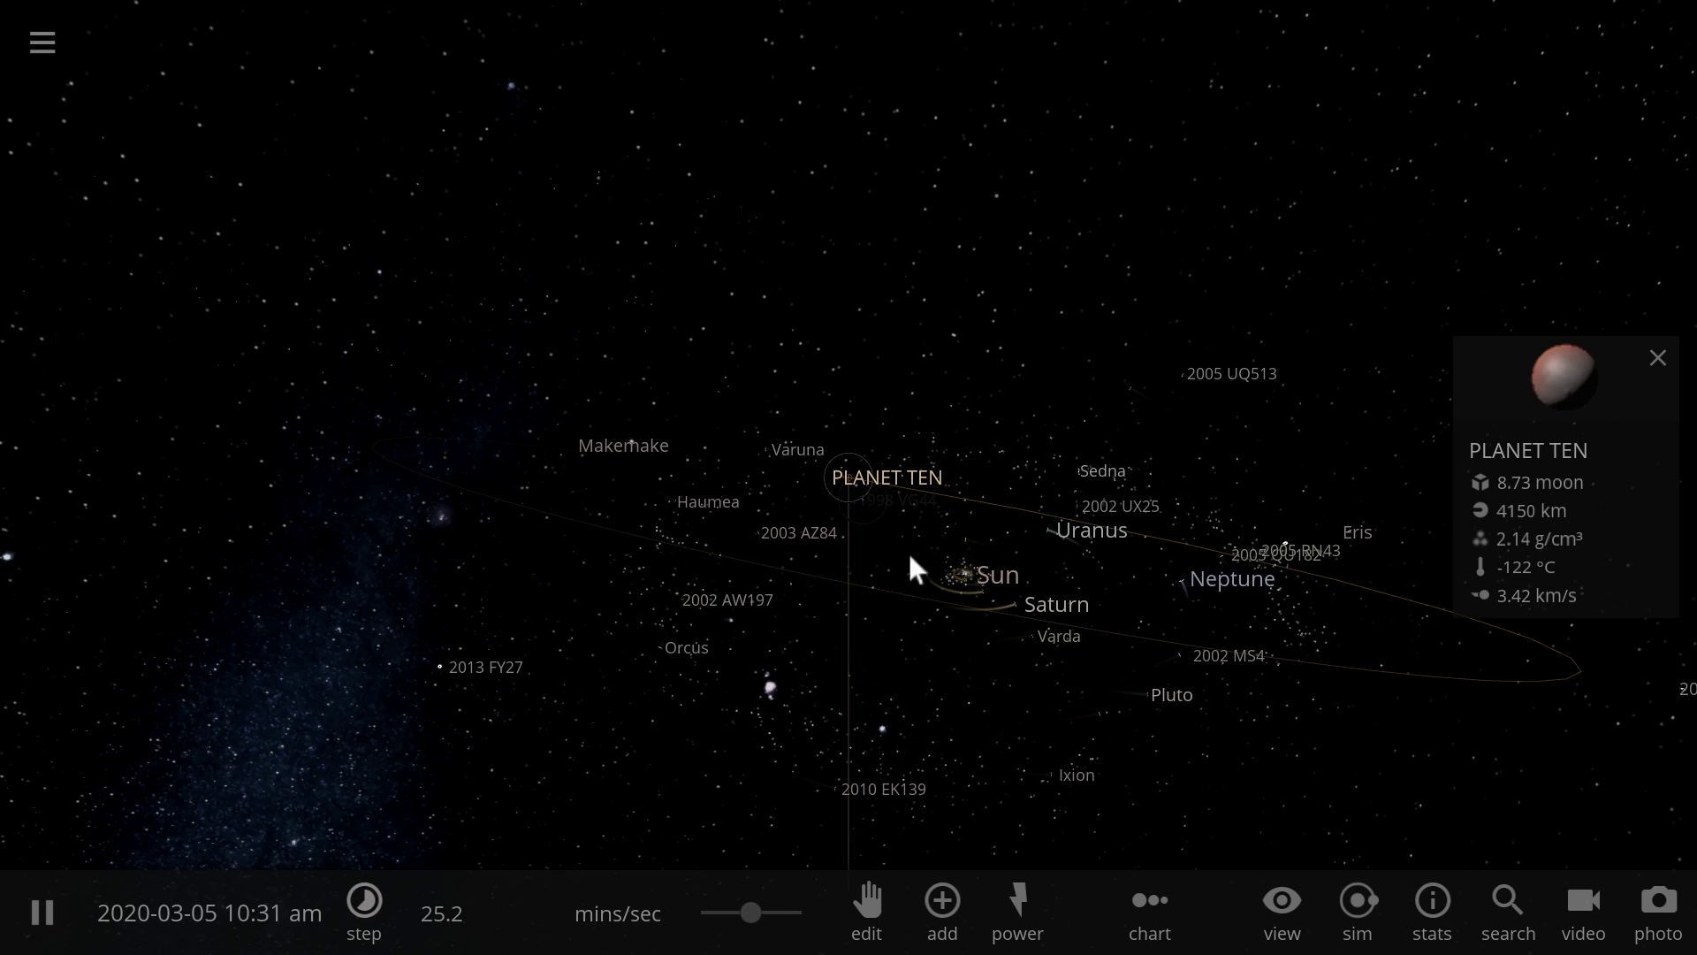
drag(953, 584, 988, 620)
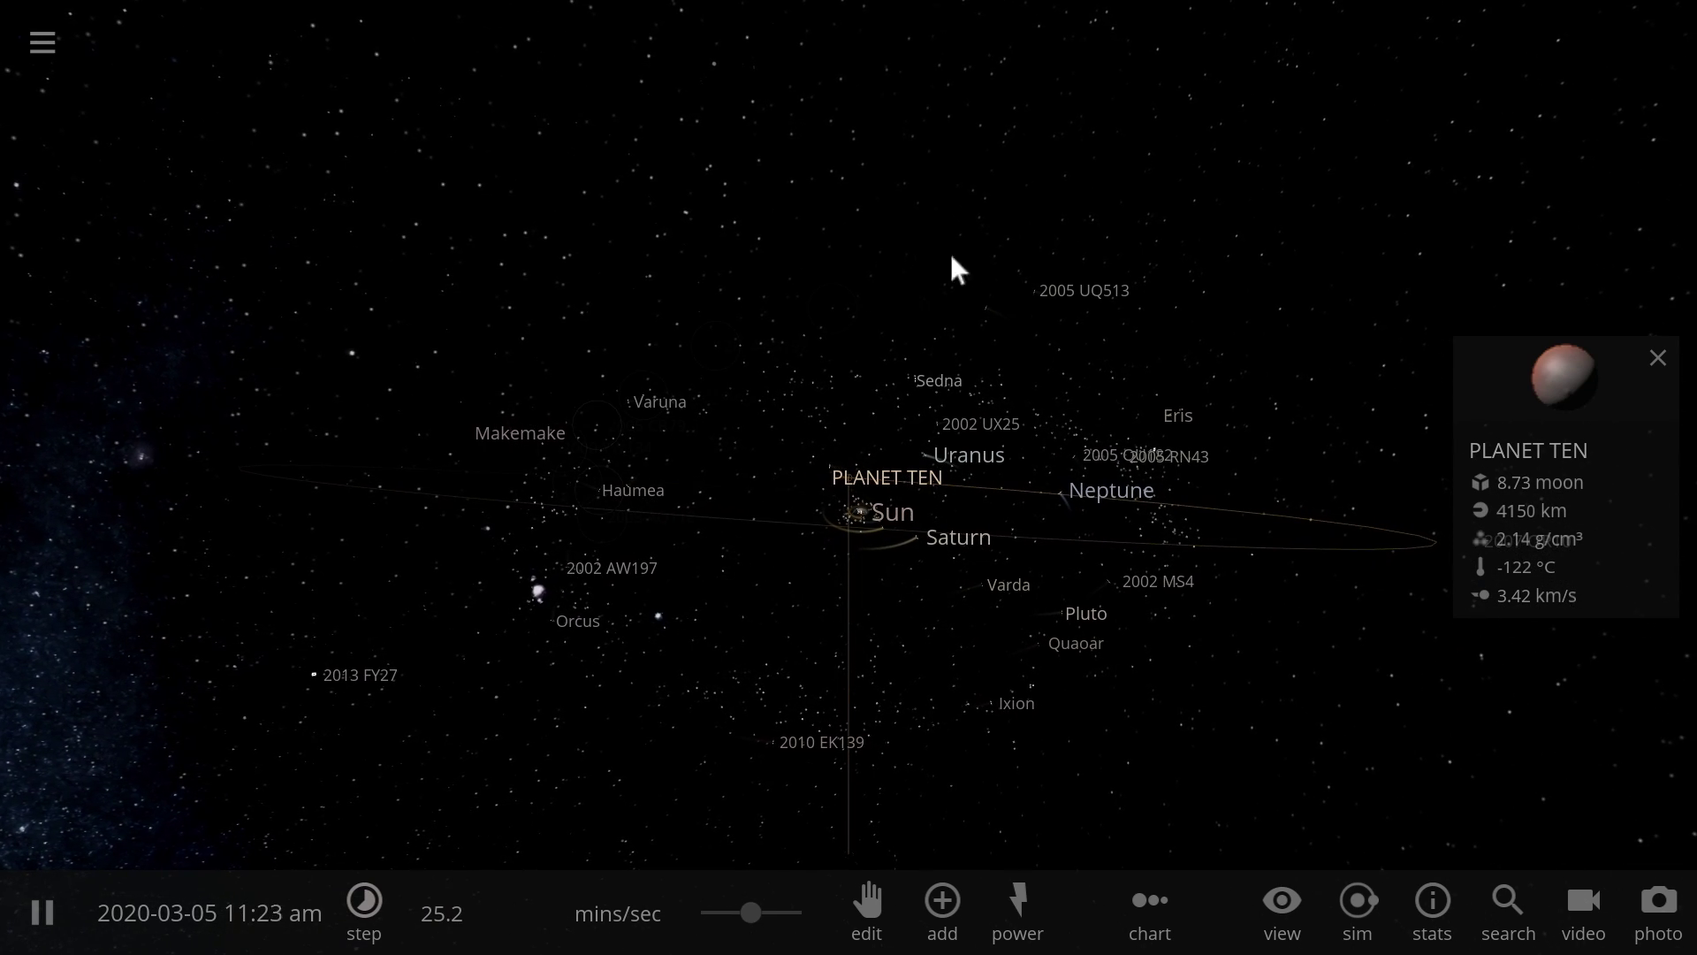
click(948, 740)
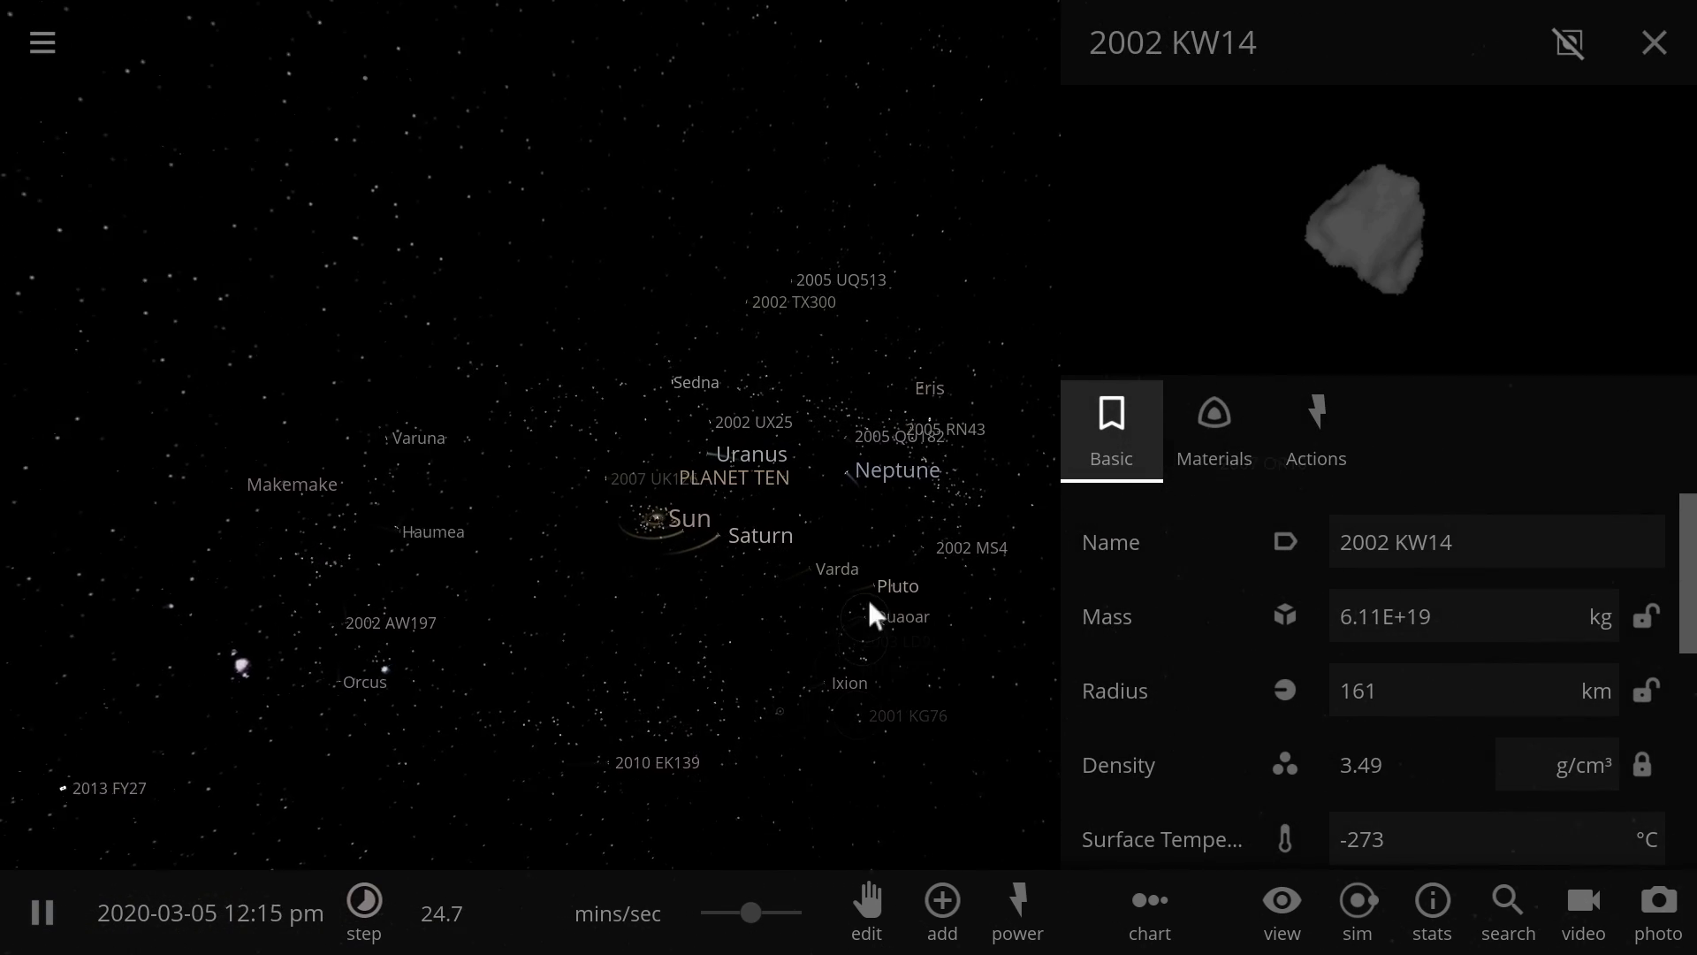
Step: Select PLANET TEN and examine its summary, its orbit and its surface from up close
click(706, 480)
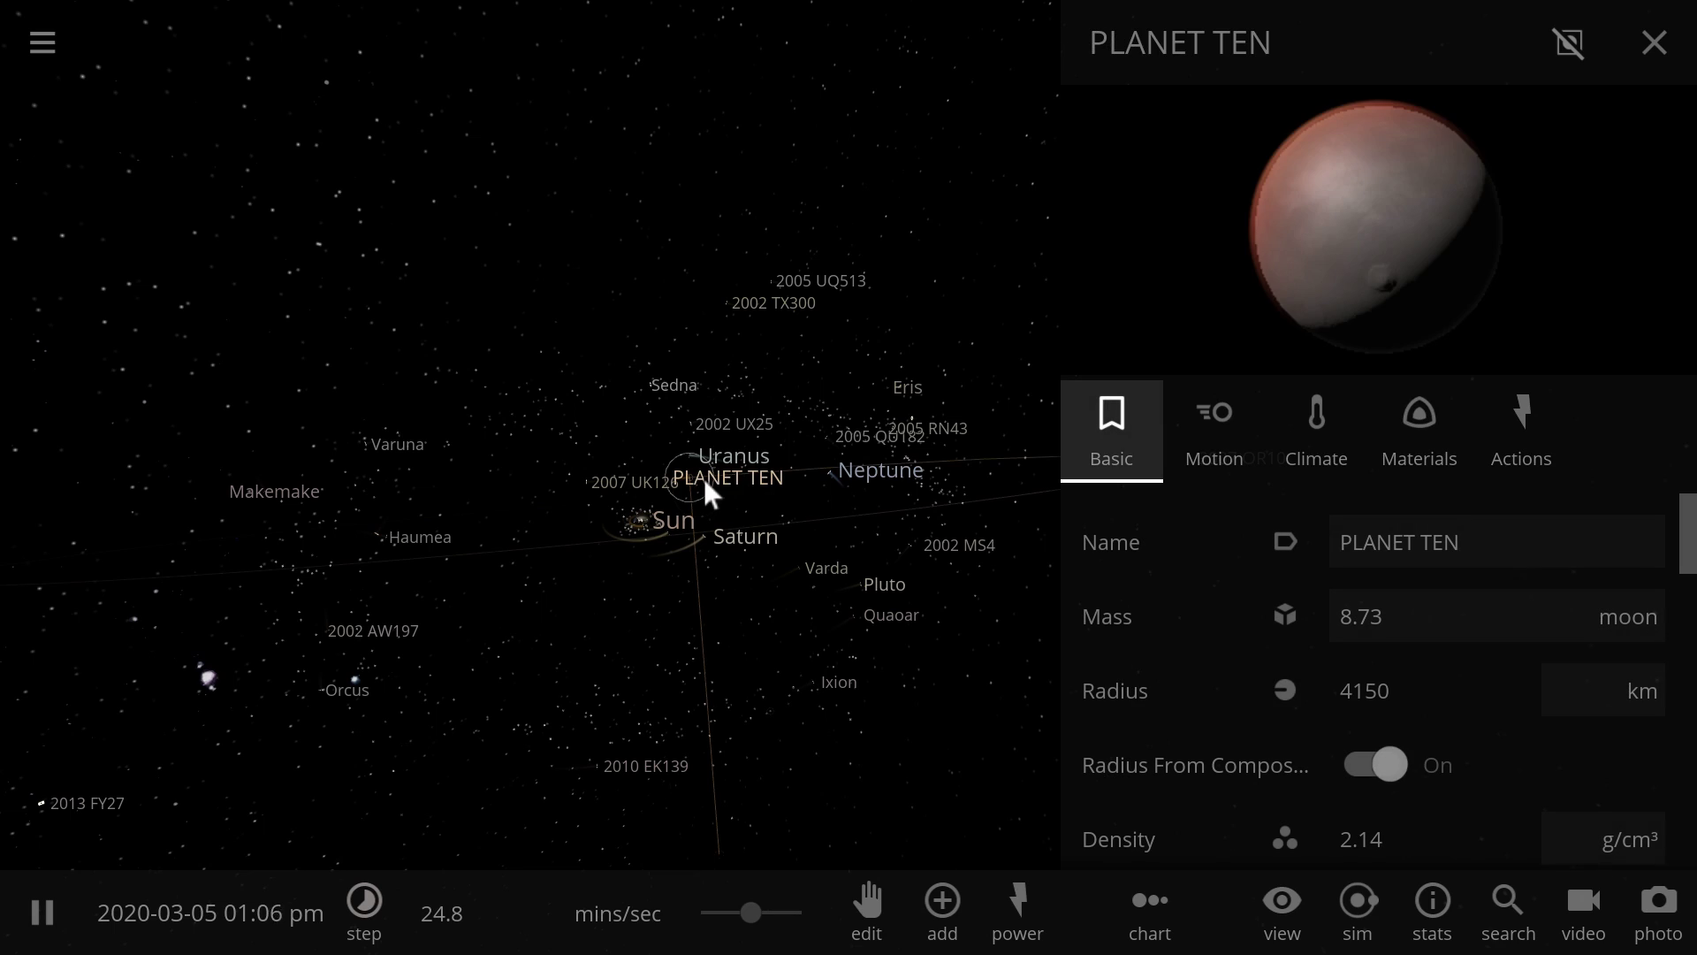
drag(552, 677, 834, 539)
click(851, 478)
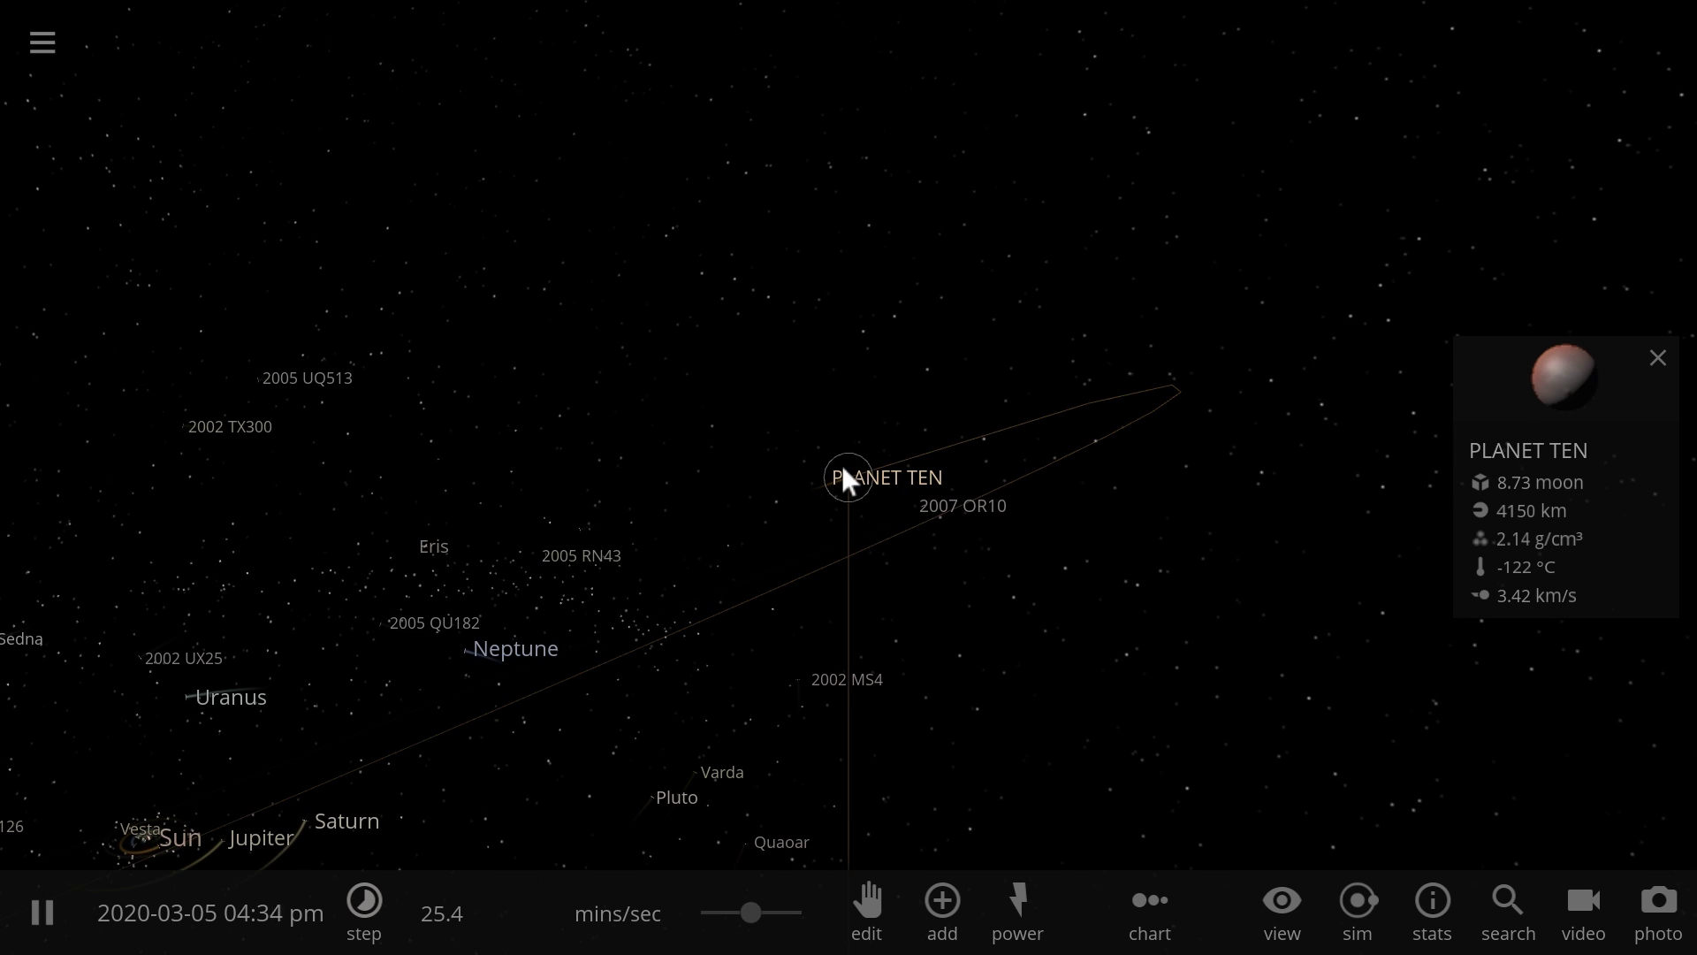
scroll(841, 465, up, 10)
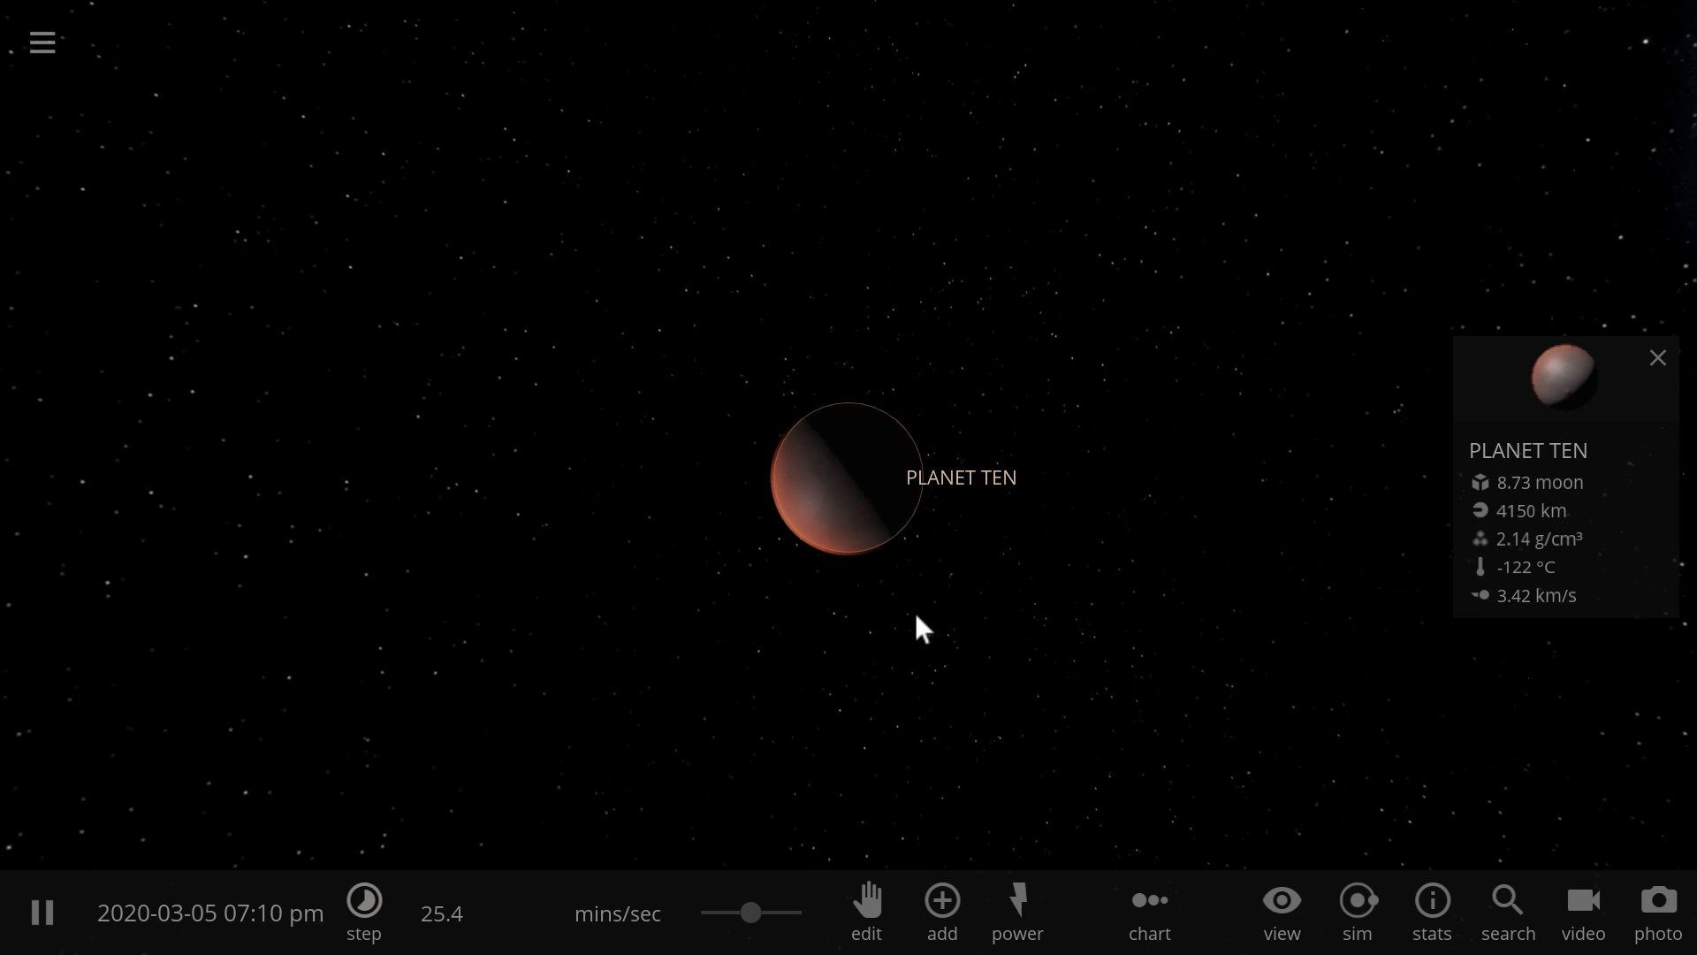
scroll(915, 614, up, 5)
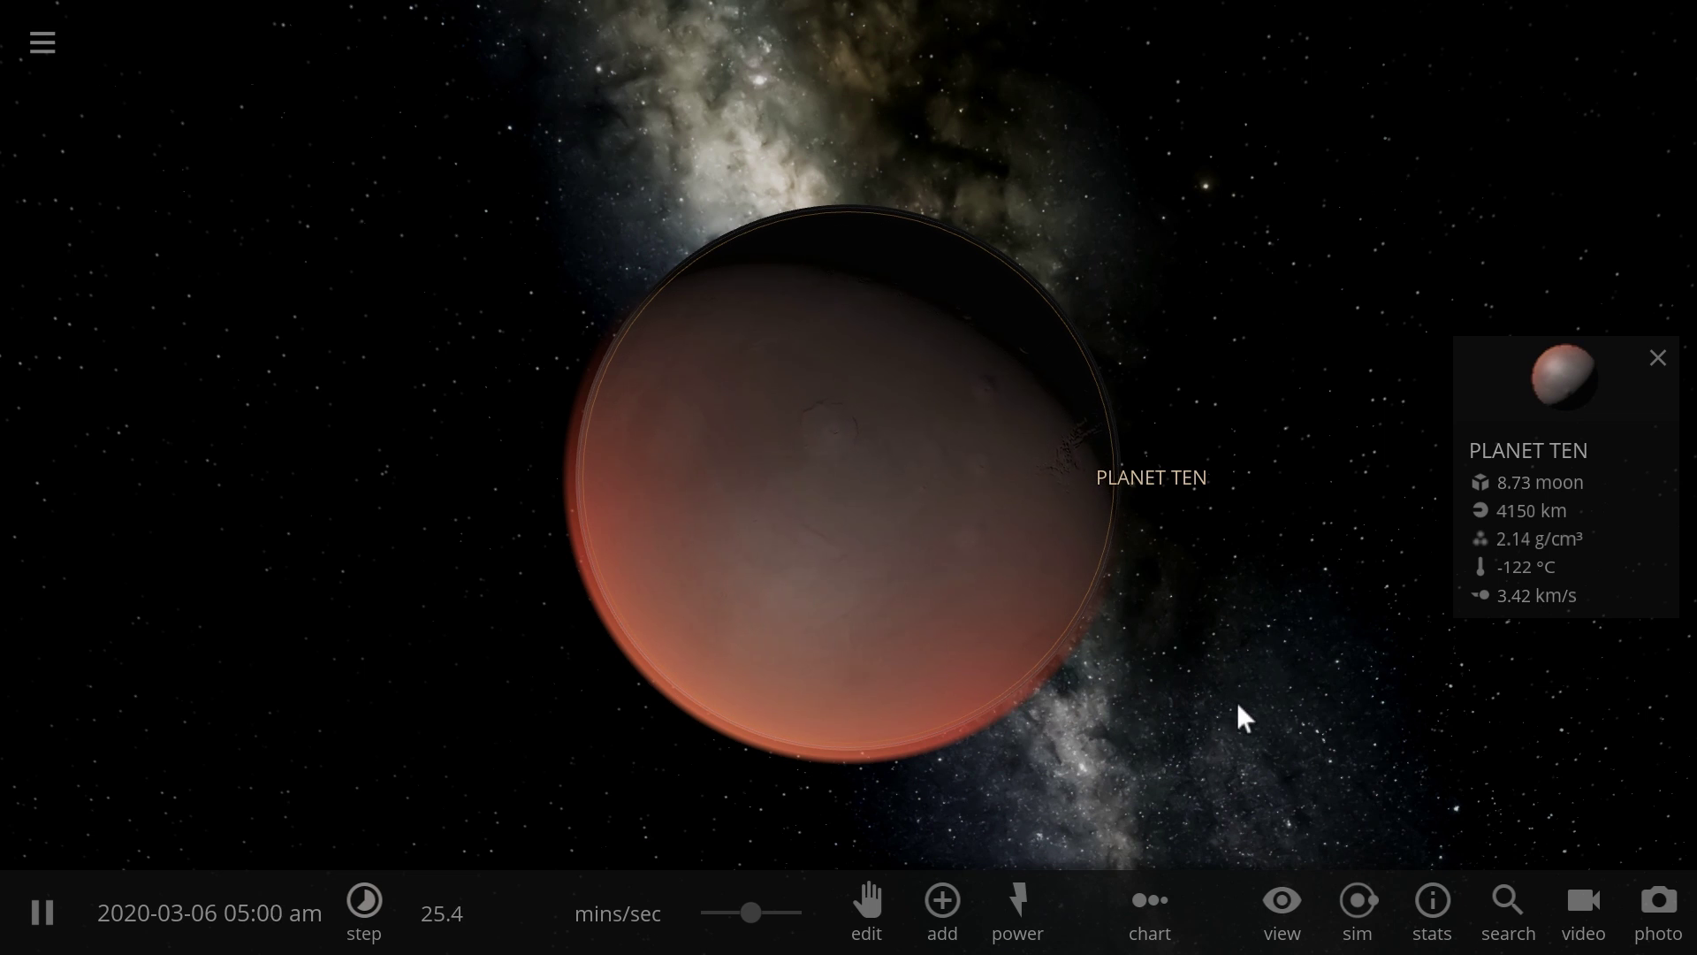
Step: Add Pluto as a moon orbiting PLANET TEN at a distance of about 11300 km
click(942, 901)
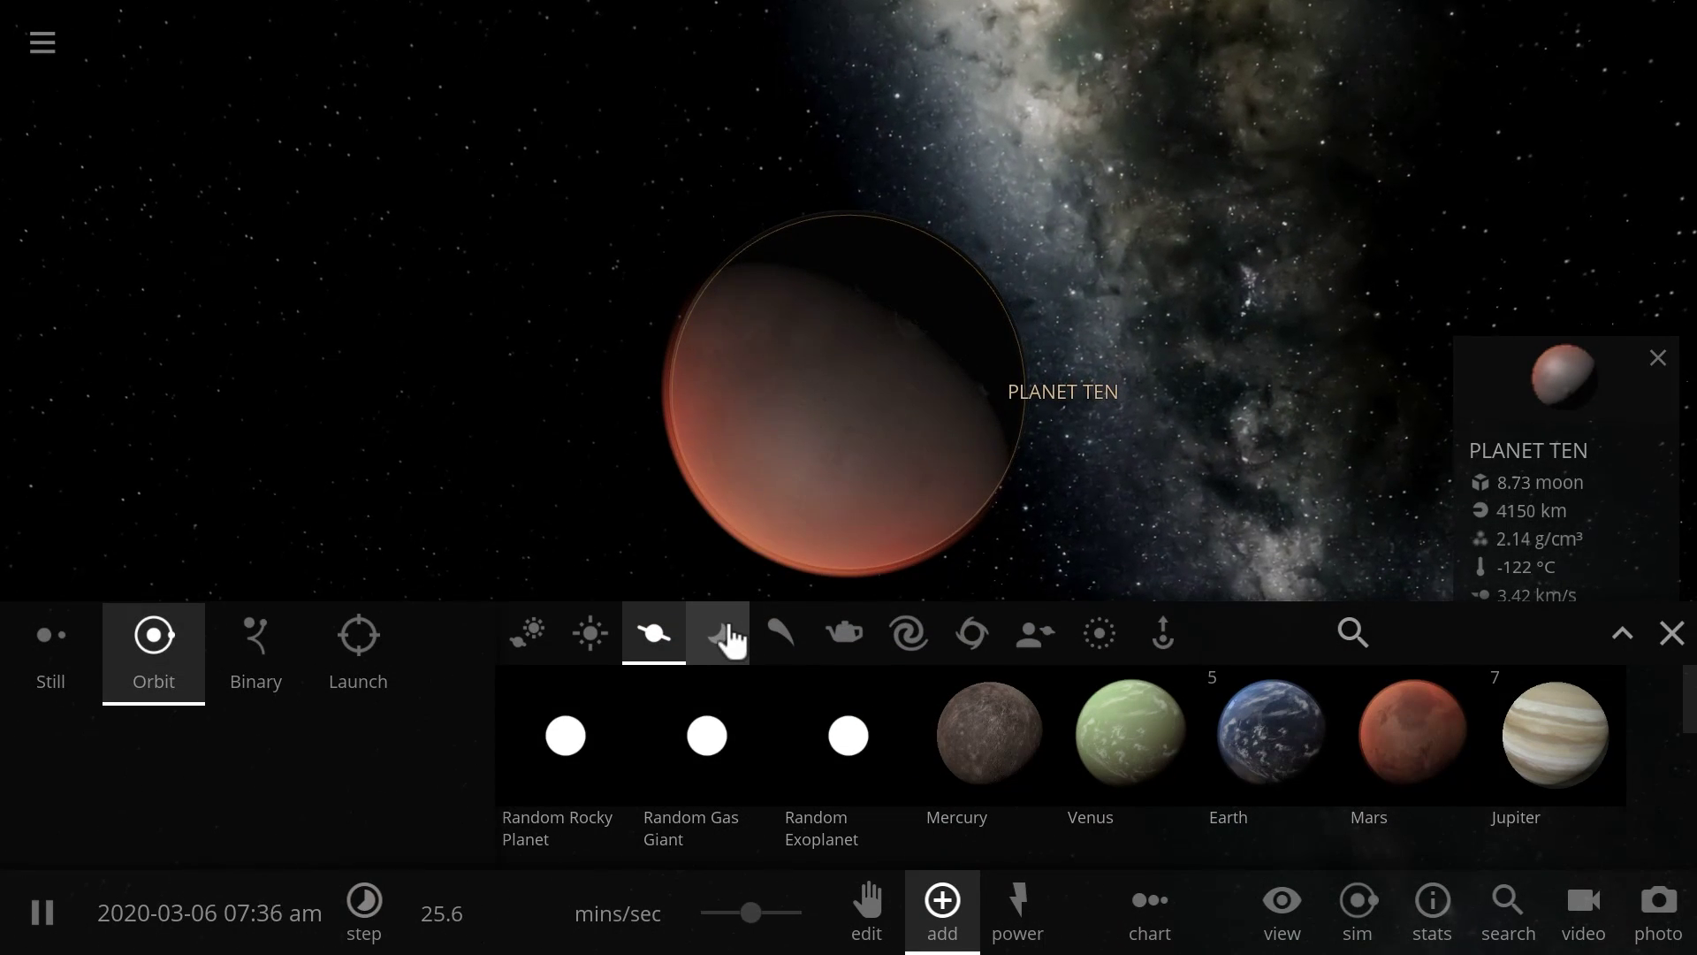
click(783, 643)
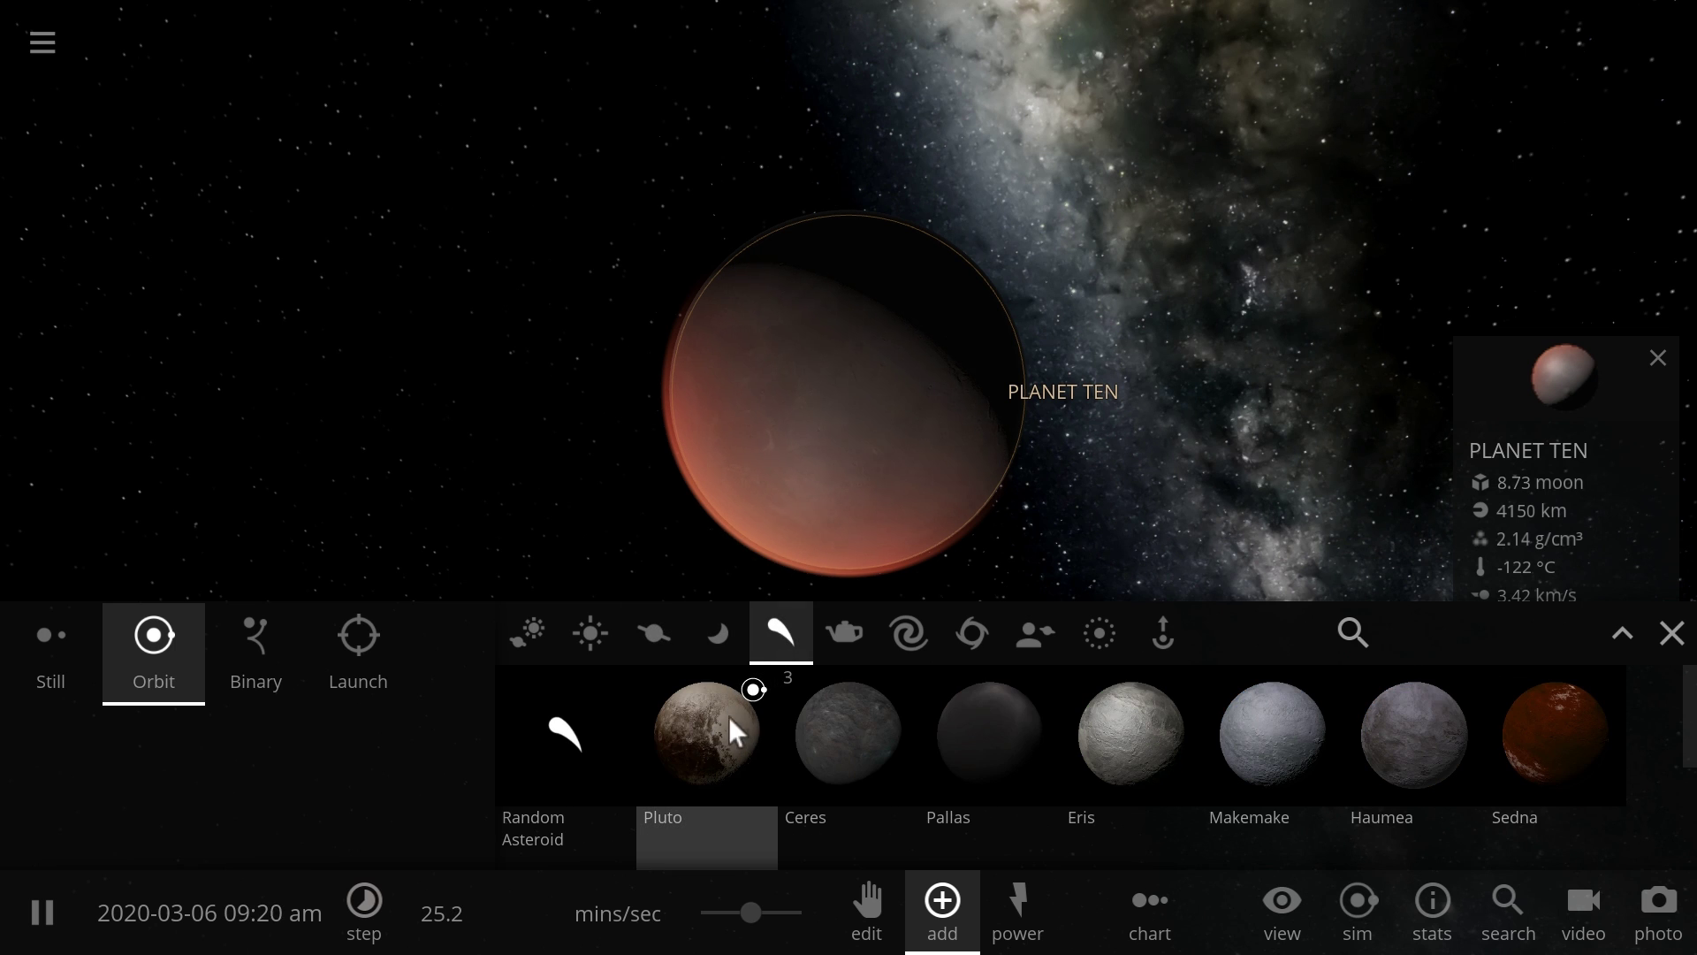
right_drag(877, 476, 569, 499)
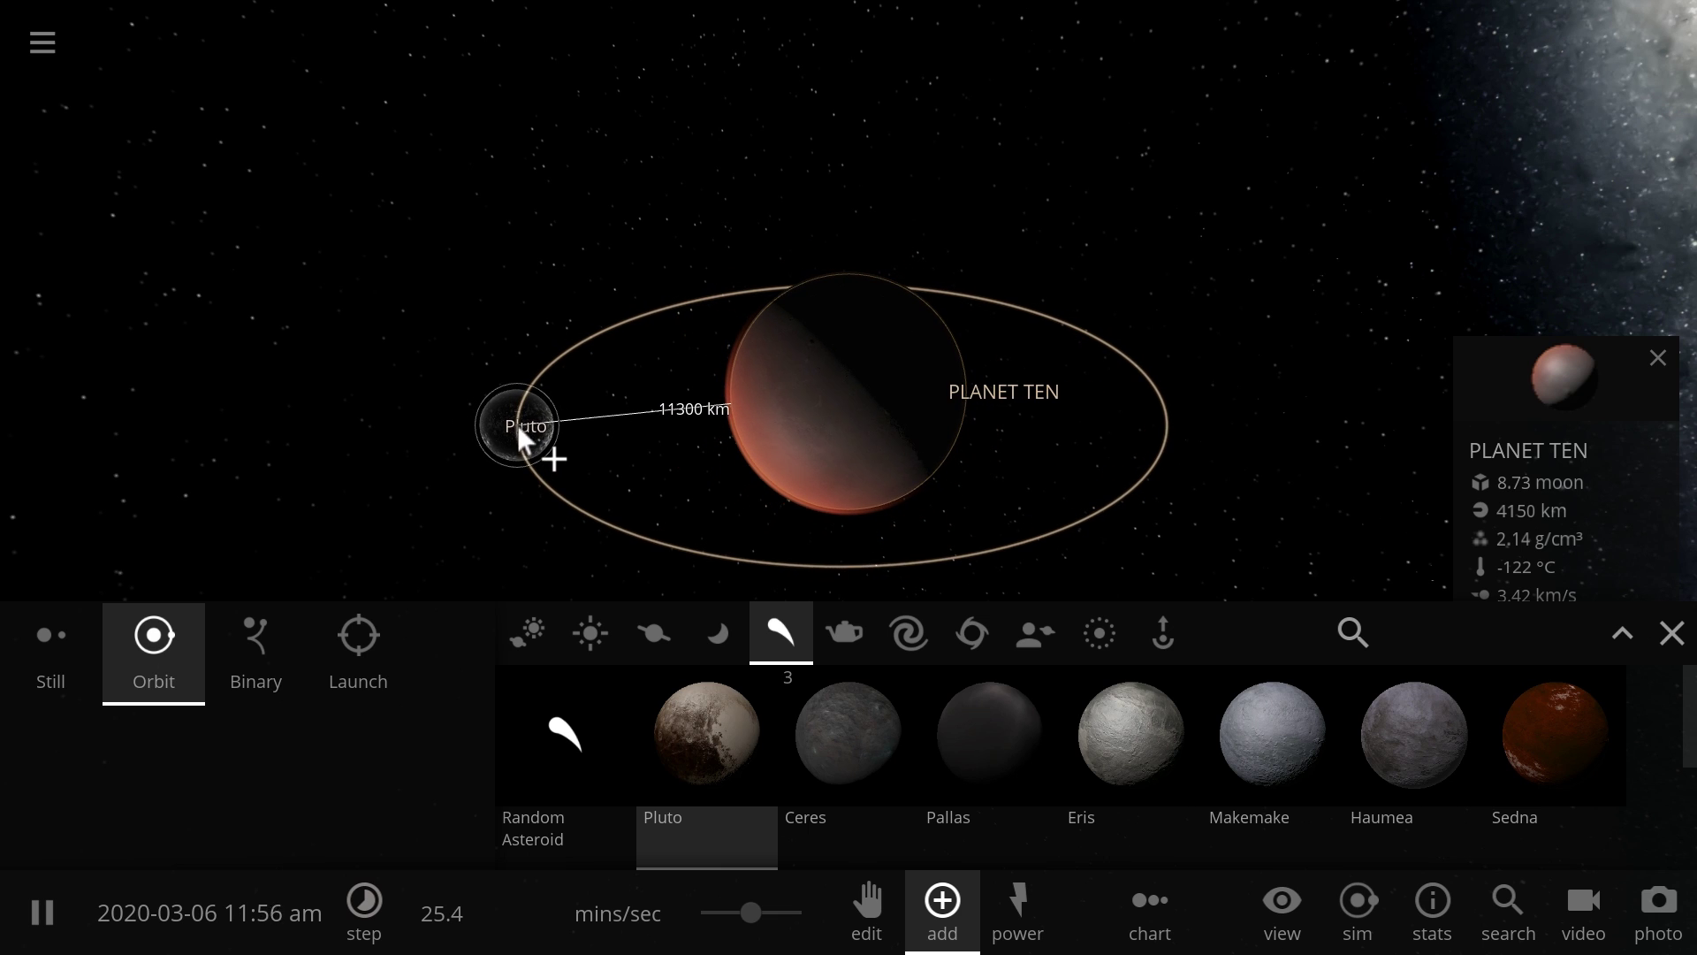
click(528, 426)
right_click(541, 562)
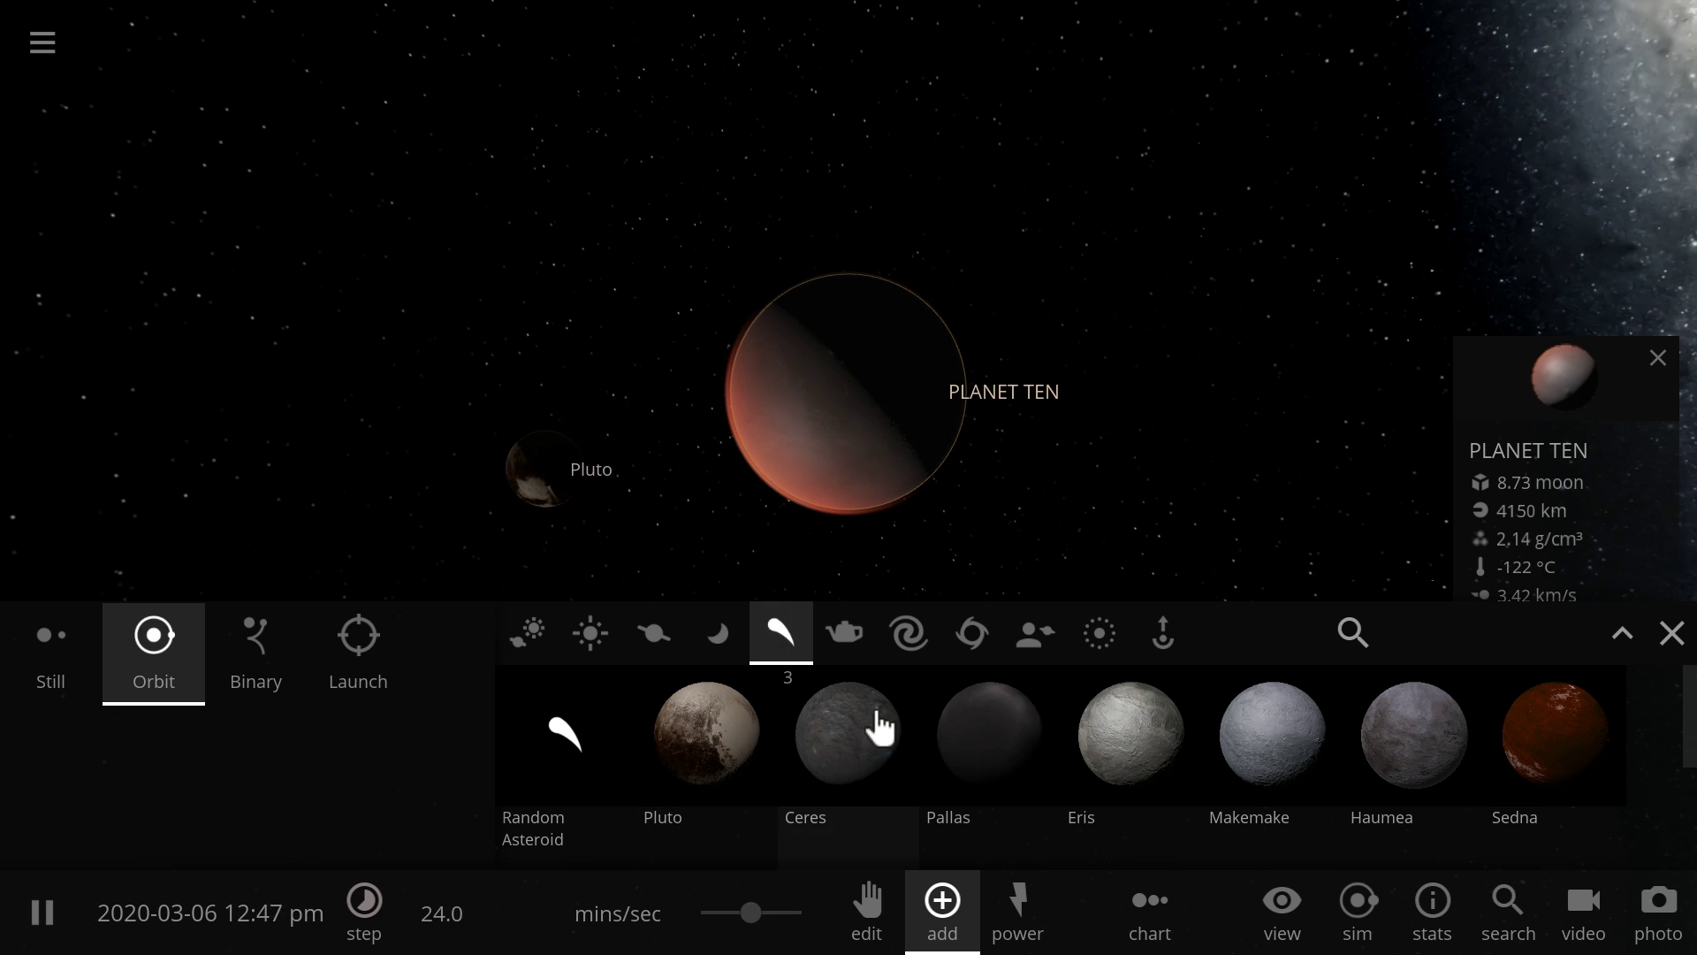
Step: Add Eris as a second moon of PLANET TEN, in a wider orbit outside Pluto's
click(1131, 734)
scroll(344, 489, down, 3)
click(378, 476)
right_click(378, 474)
Step: Add Sedna as a third moon of PLANET TEN, on an orbit inside that of Eris, and finish adding objects
click(1538, 742)
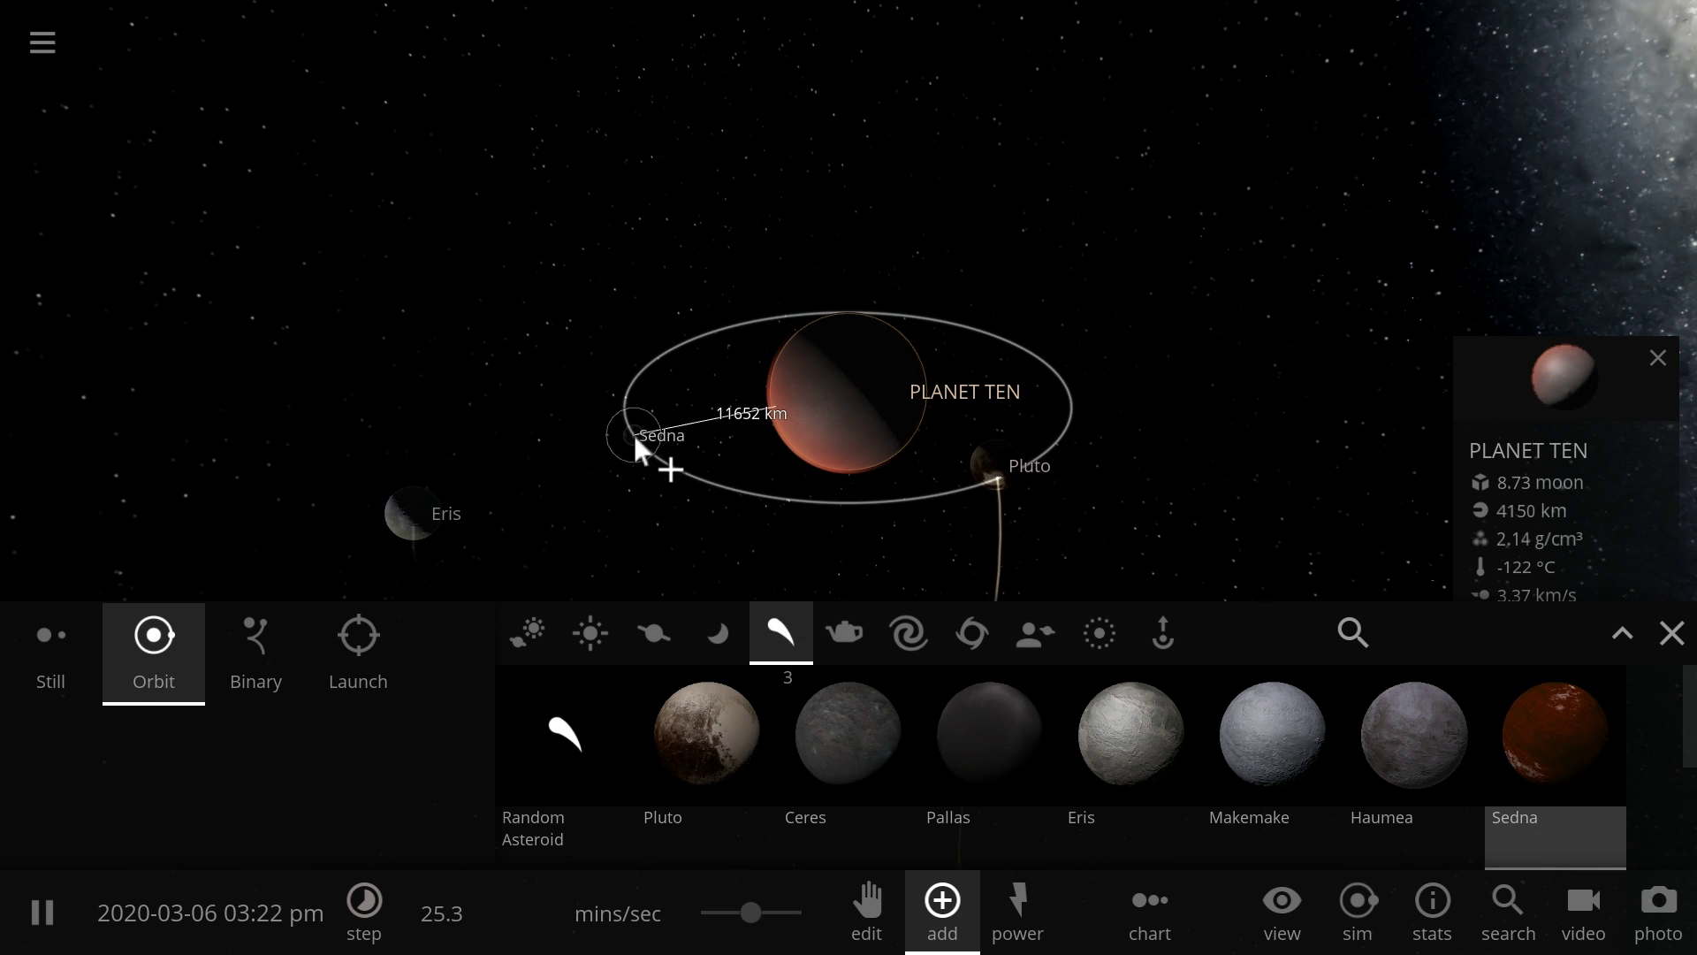
click(601, 474)
right_click(588, 451)
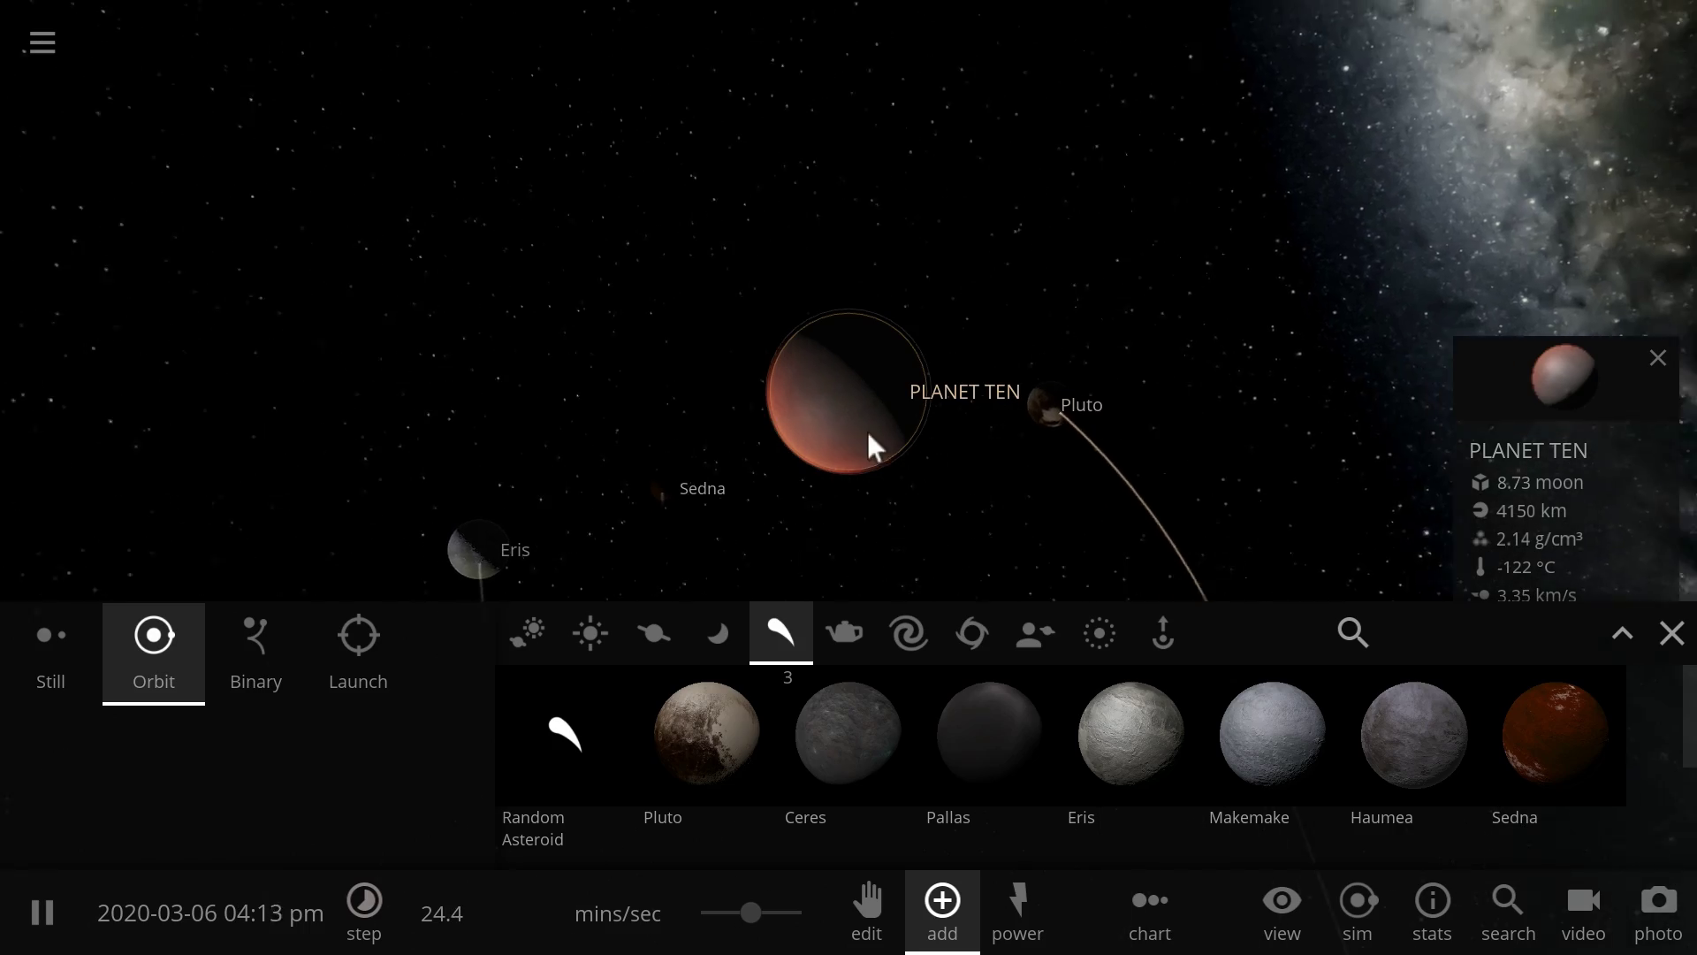
right_drag(871, 434, 1125, 534)
click(1667, 634)
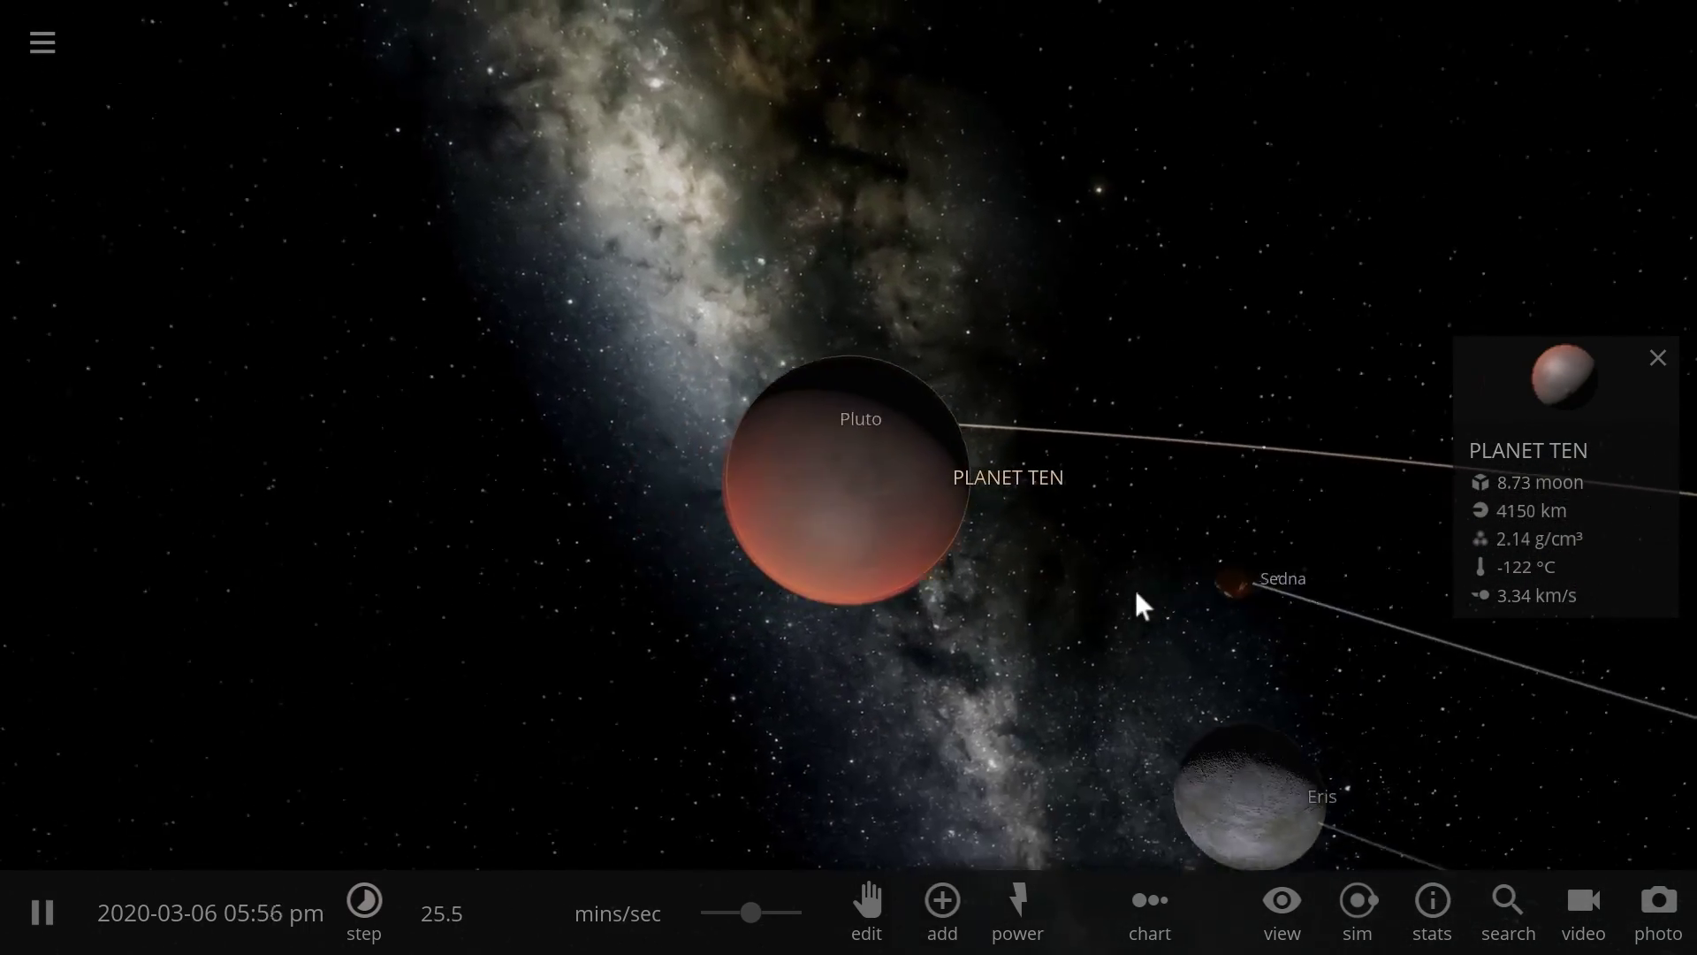
Step: Watch the trails of Pluto, Eris and Sedna around PLANET TEN from several angles
right_drag(1138, 590, 1245, 558)
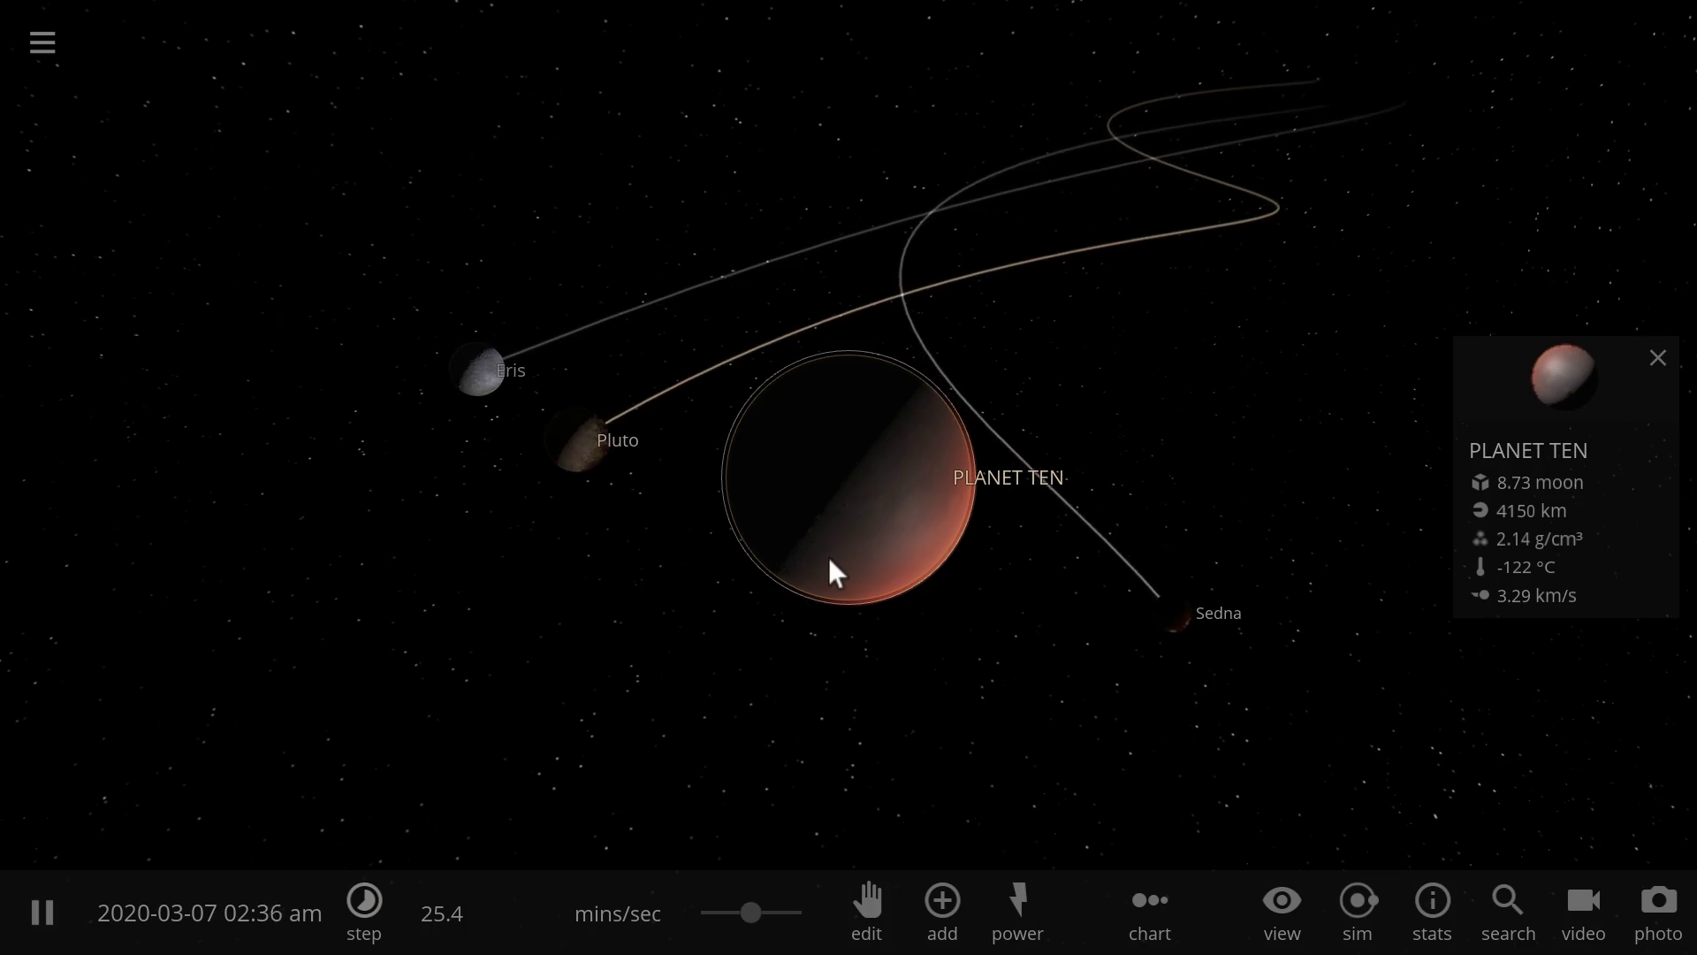
drag(829, 556, 983, 589)
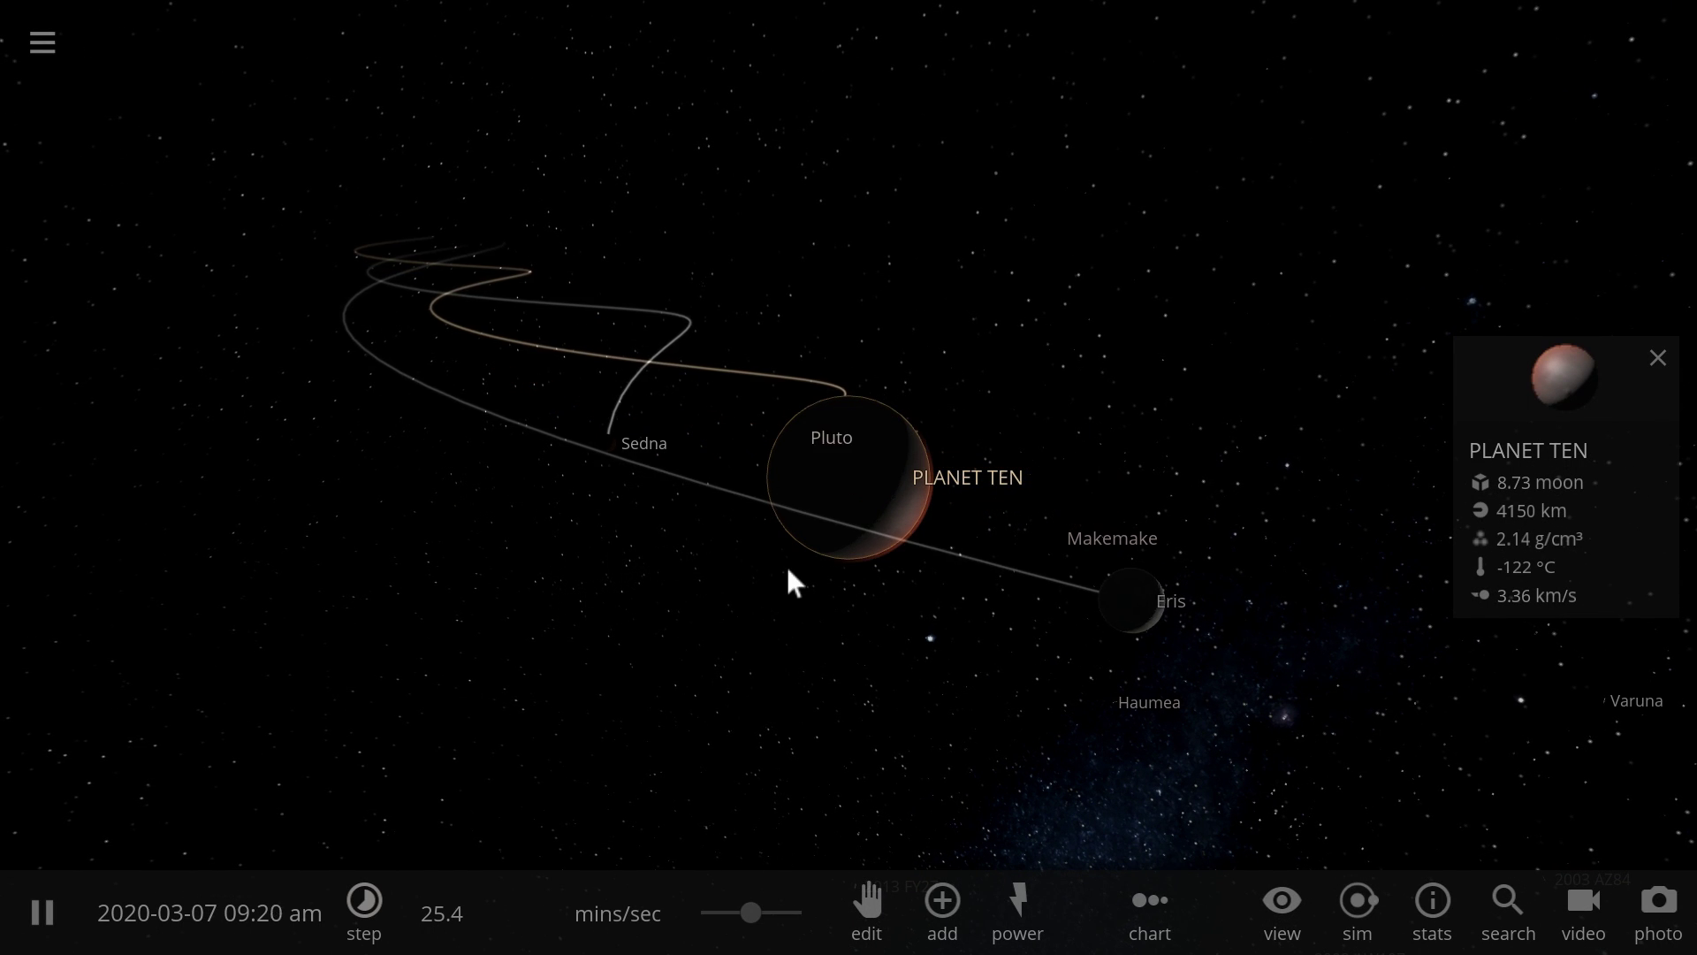
drag(790, 573, 1110, 572)
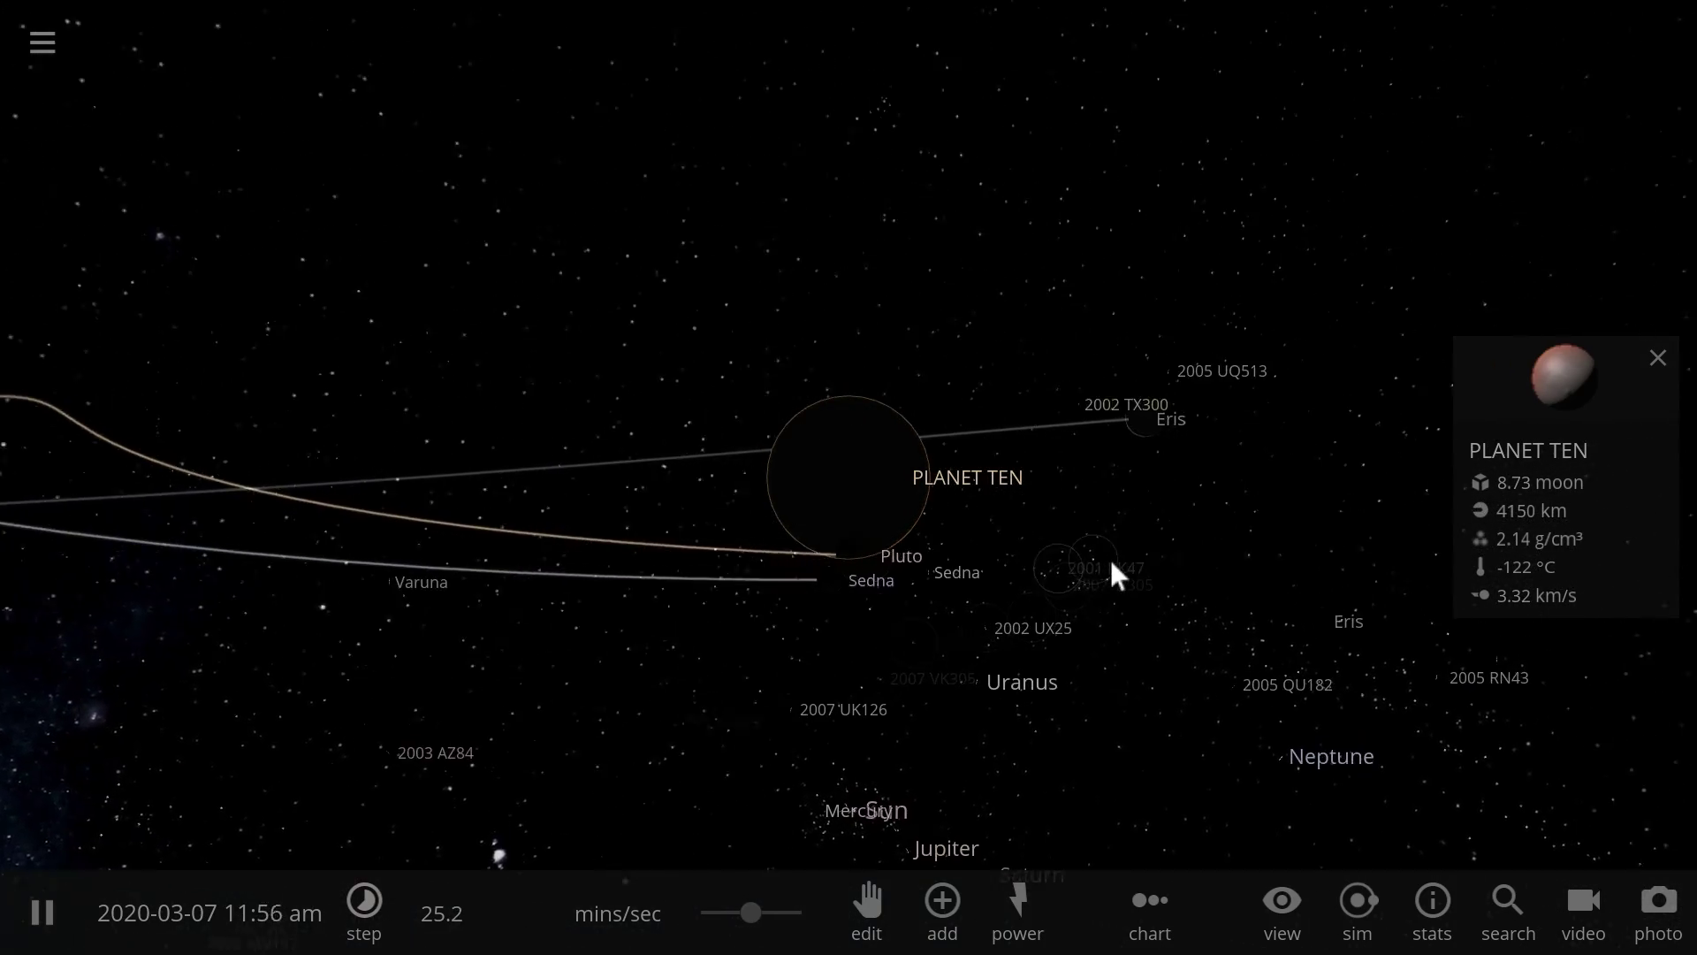
double_click(1110, 571)
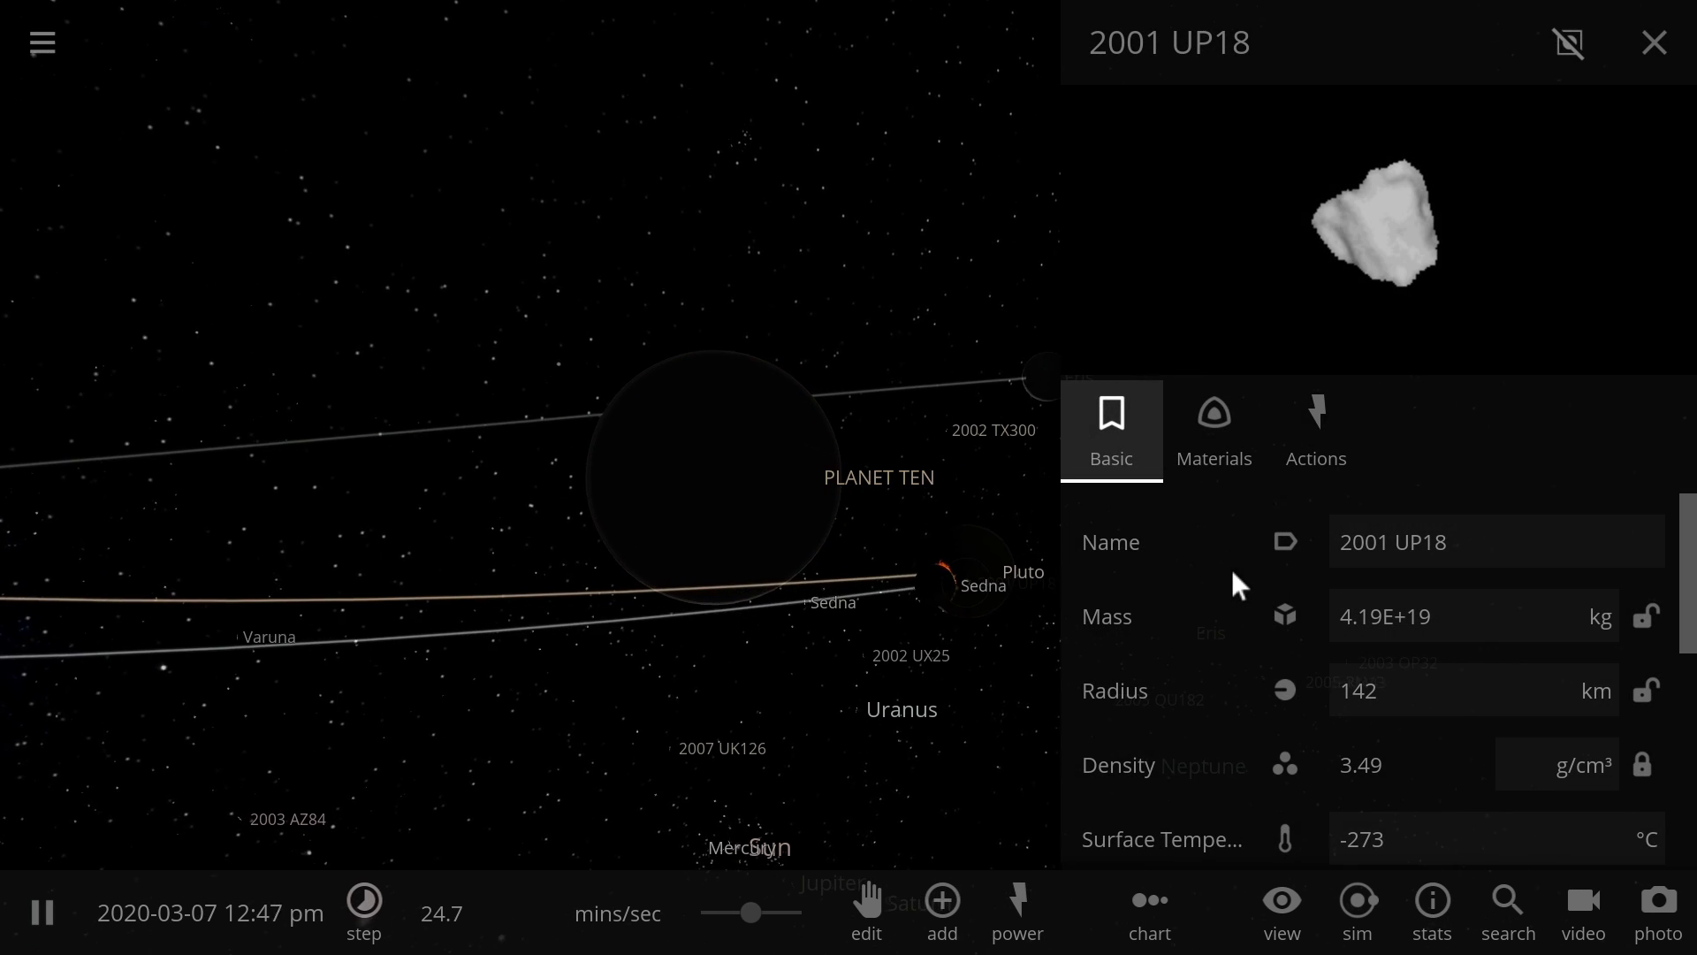
click(1654, 42)
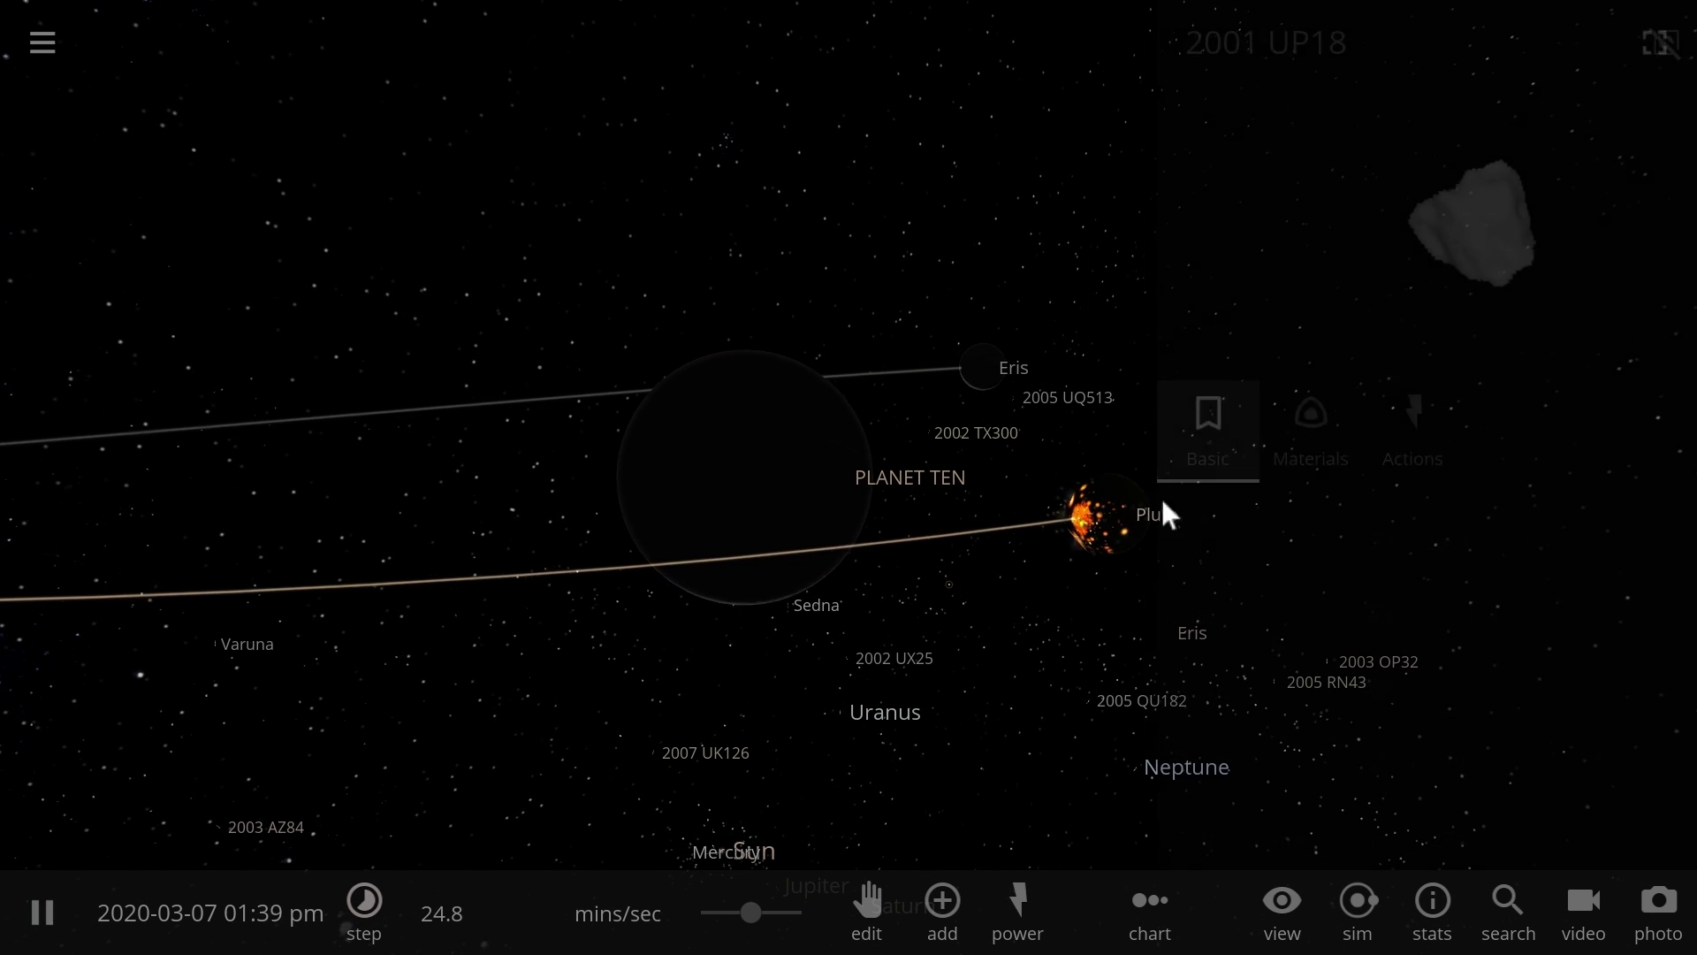
Step: Inspect the summary of the Pluto moon and follow it and Eris around PLANET TEN from its dark and sunlit sides
mouse_move(1216, 512)
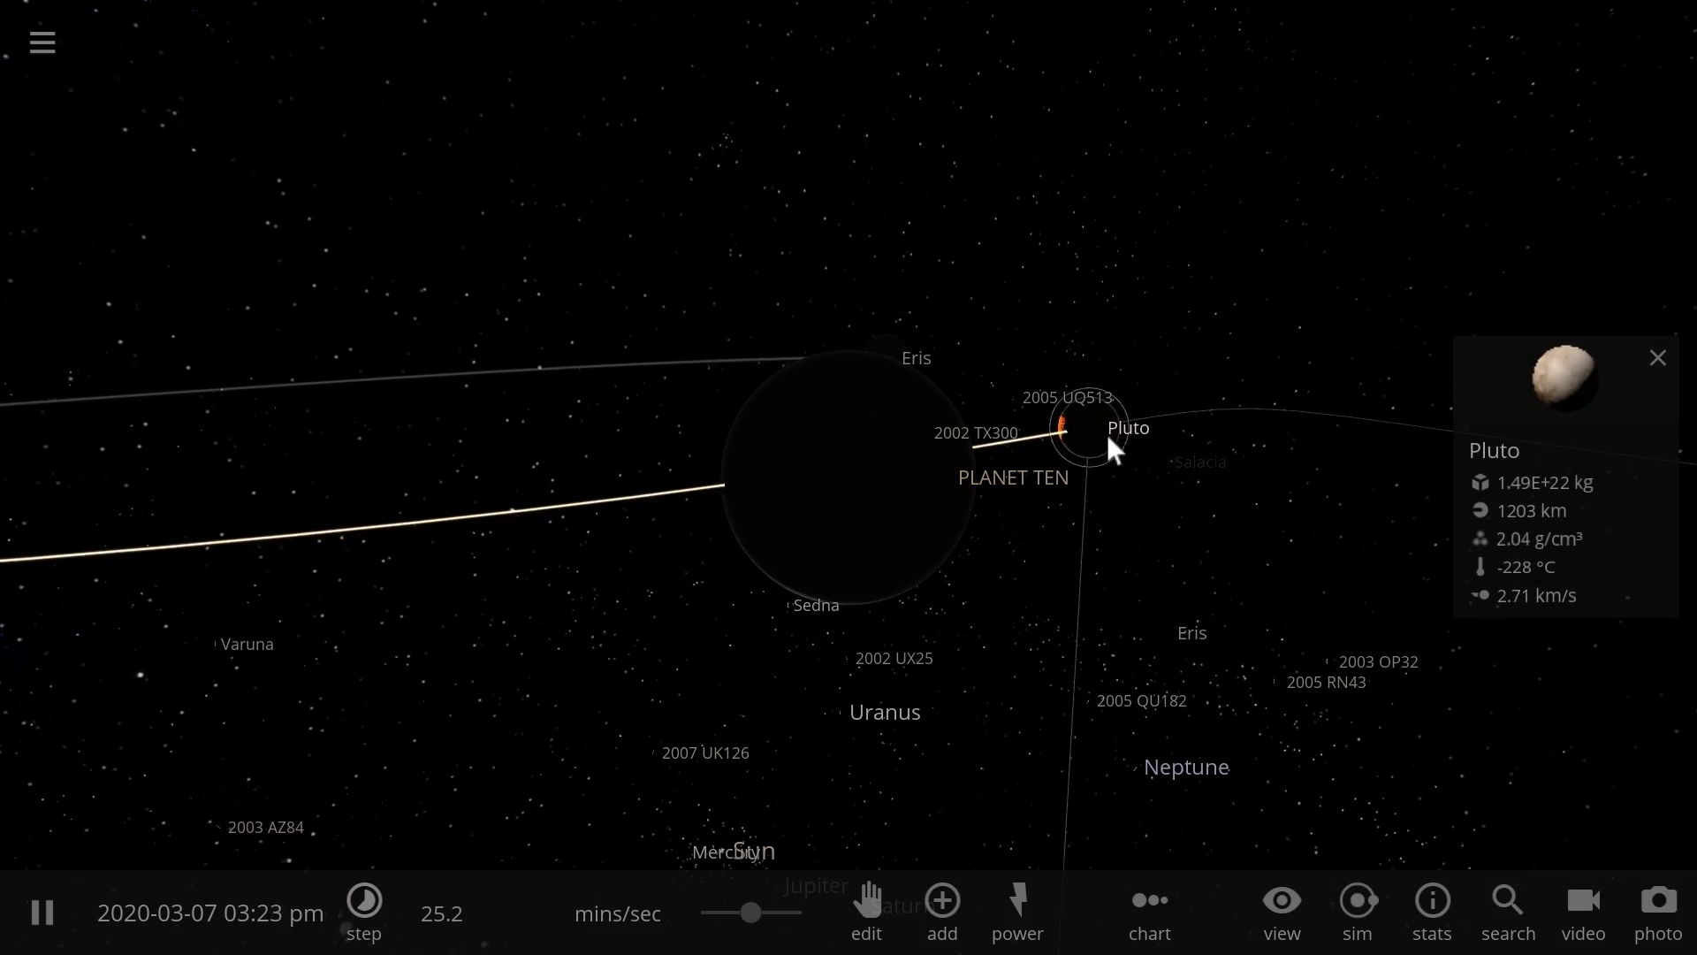
drag(1030, 499, 820, 504)
click(1094, 508)
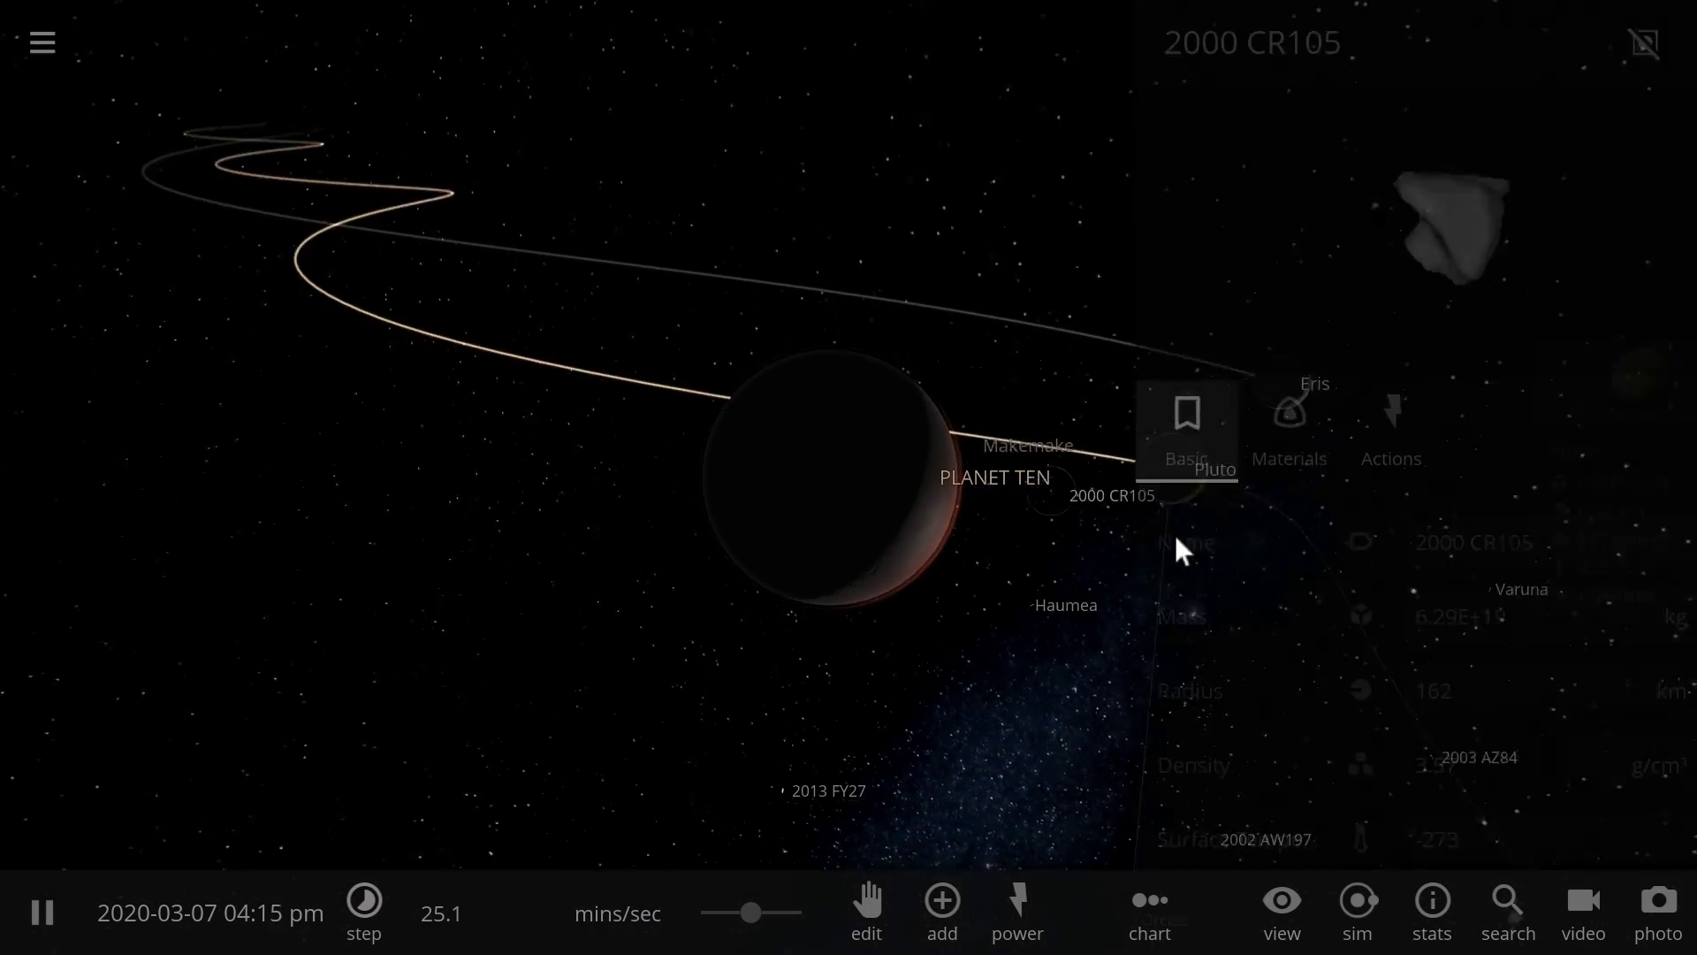
click(1656, 46)
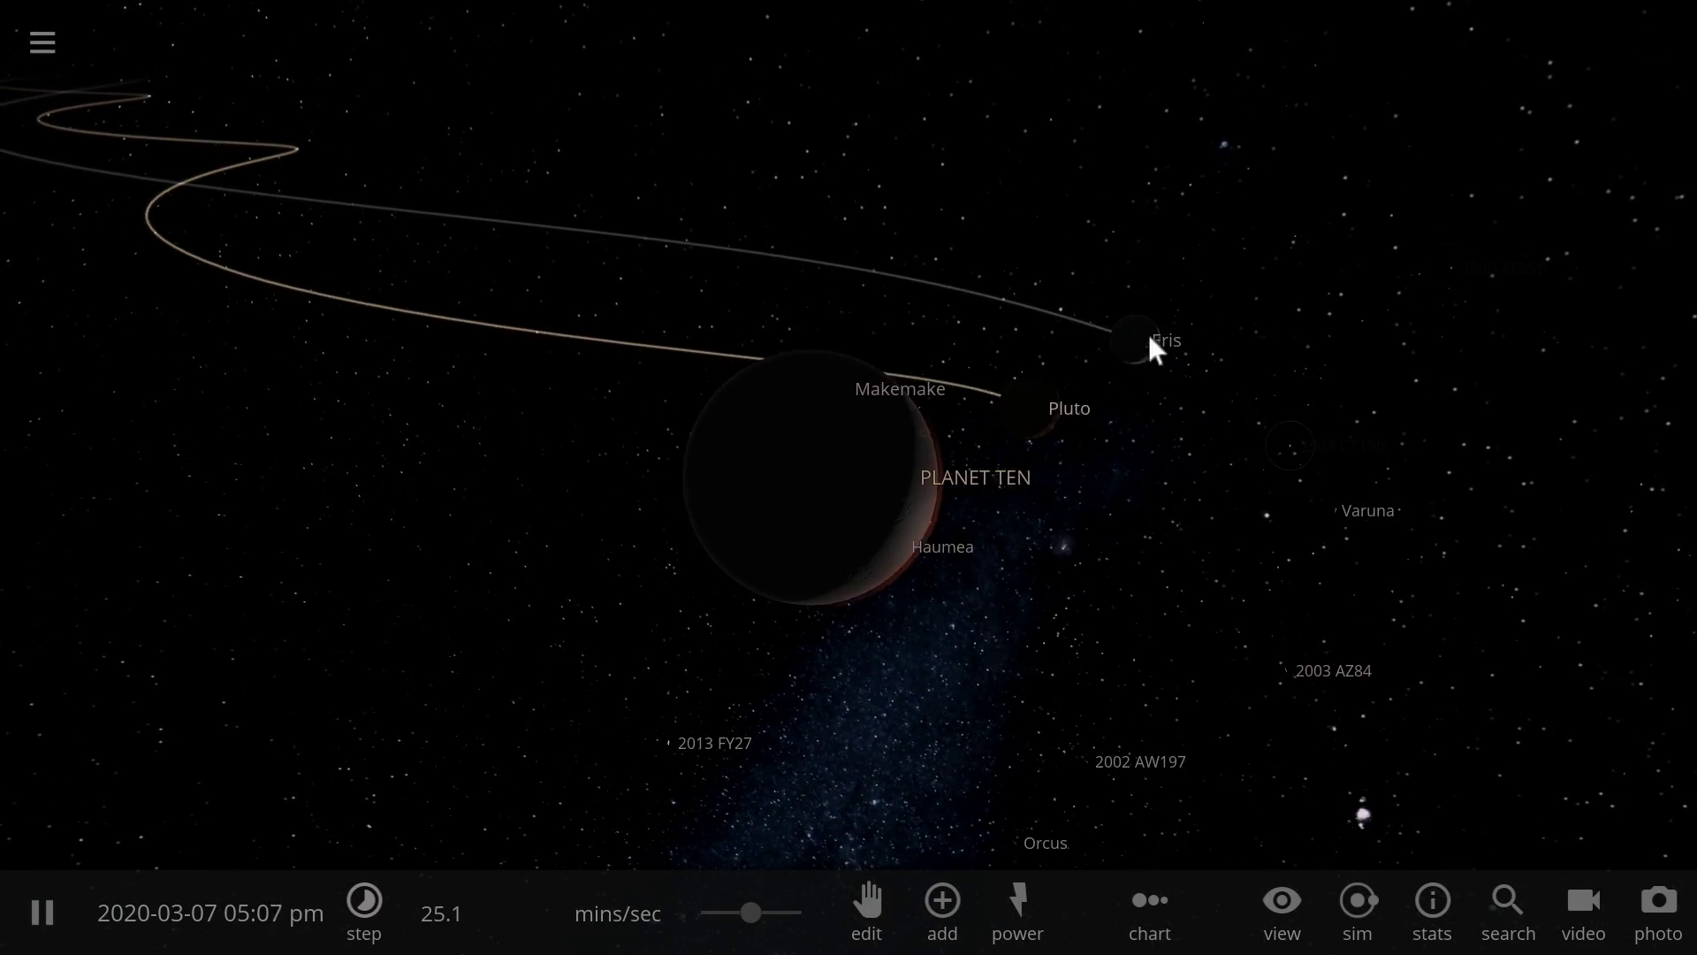
drag(1278, 492, 832, 616)
drag(1215, 514, 1016, 516)
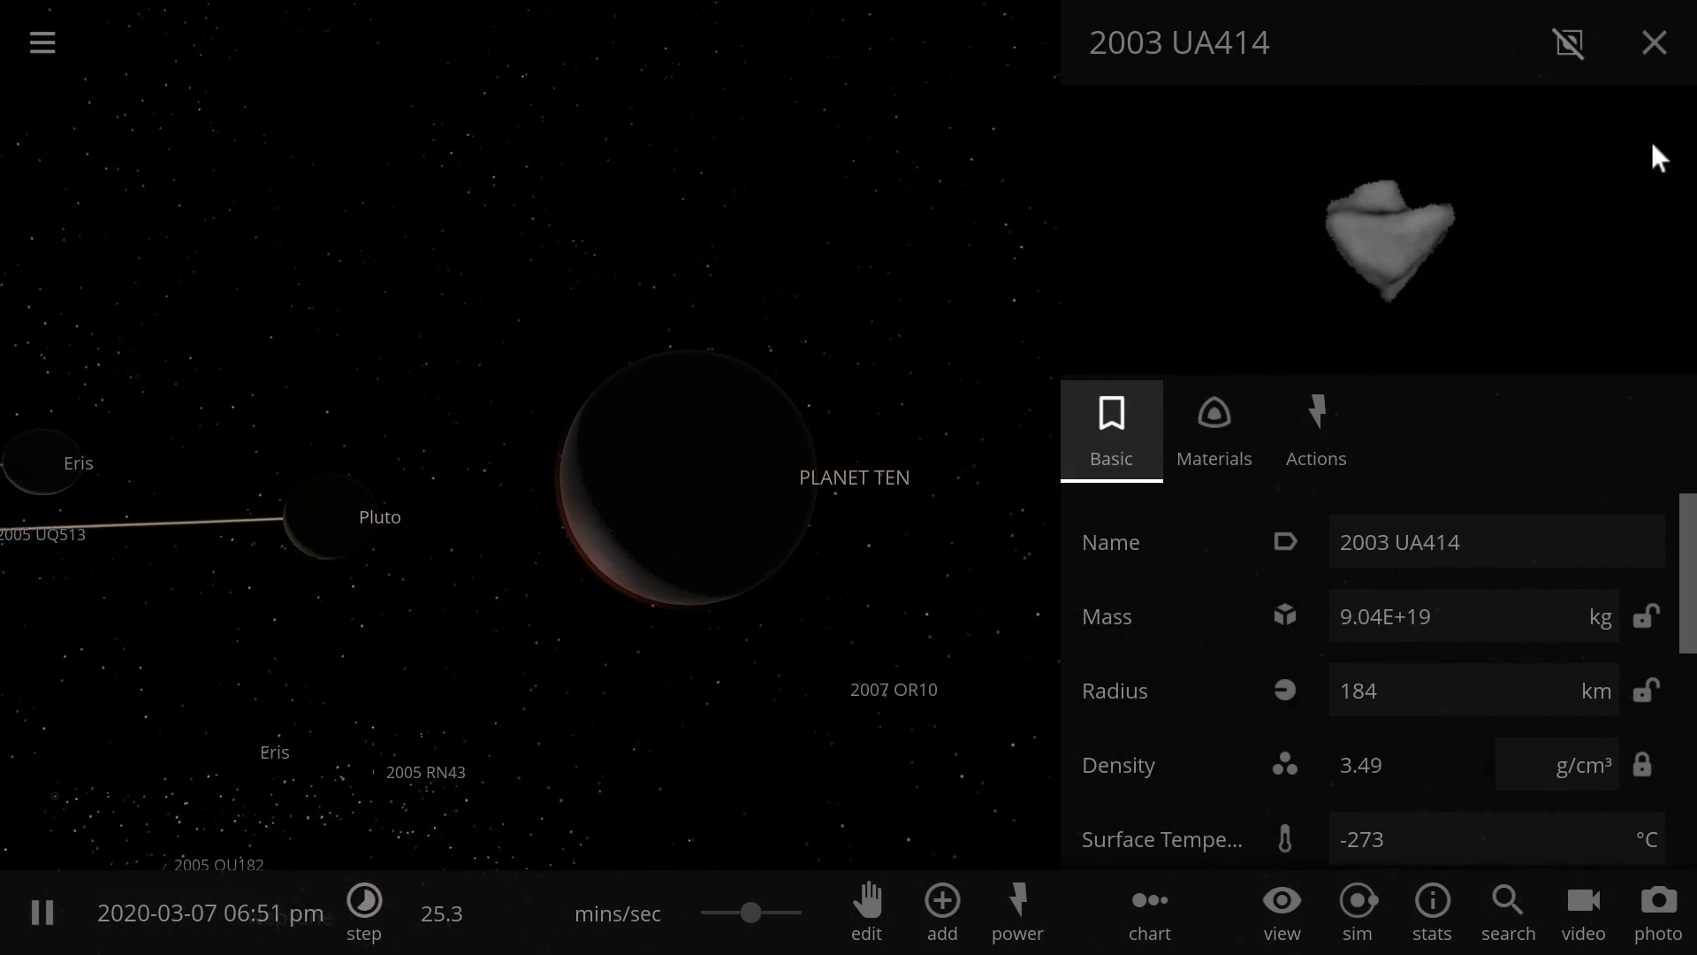
click(1653, 42)
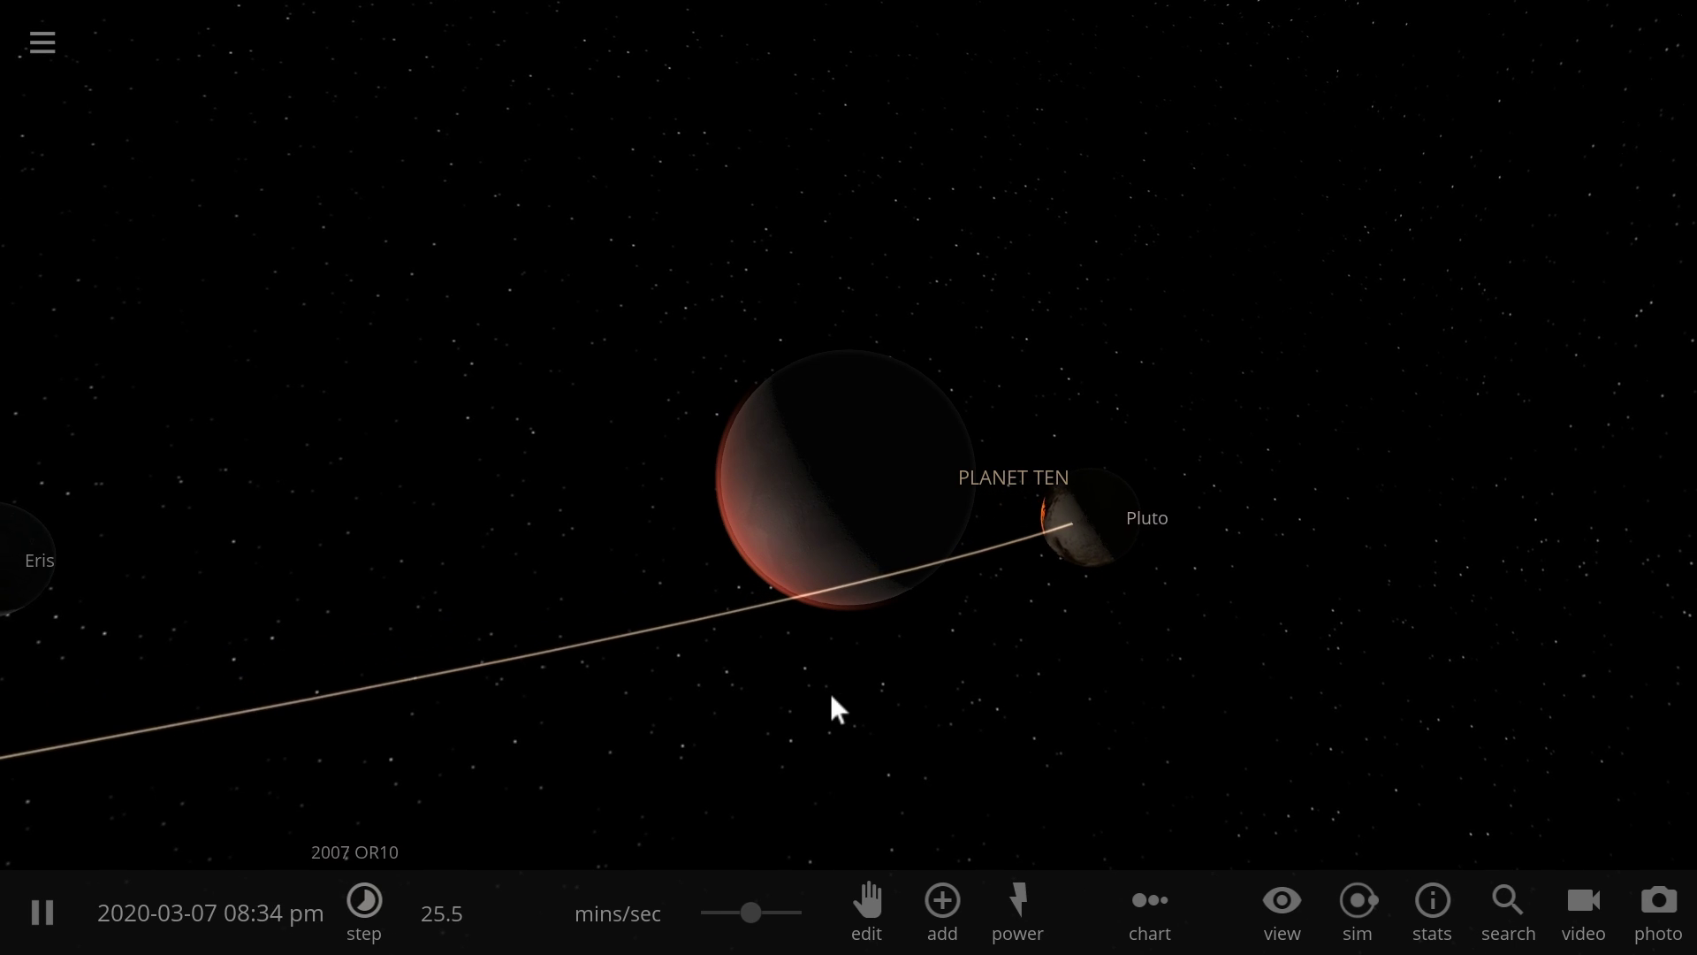
Step: Speed the simulation up to about 1.76 hours per second while watching the moons circle PLANET TEN
mouse_move(752, 912)
mouse_down()
mouse_move(783, 909)
mouse_move(762, 913)
mouse_up()
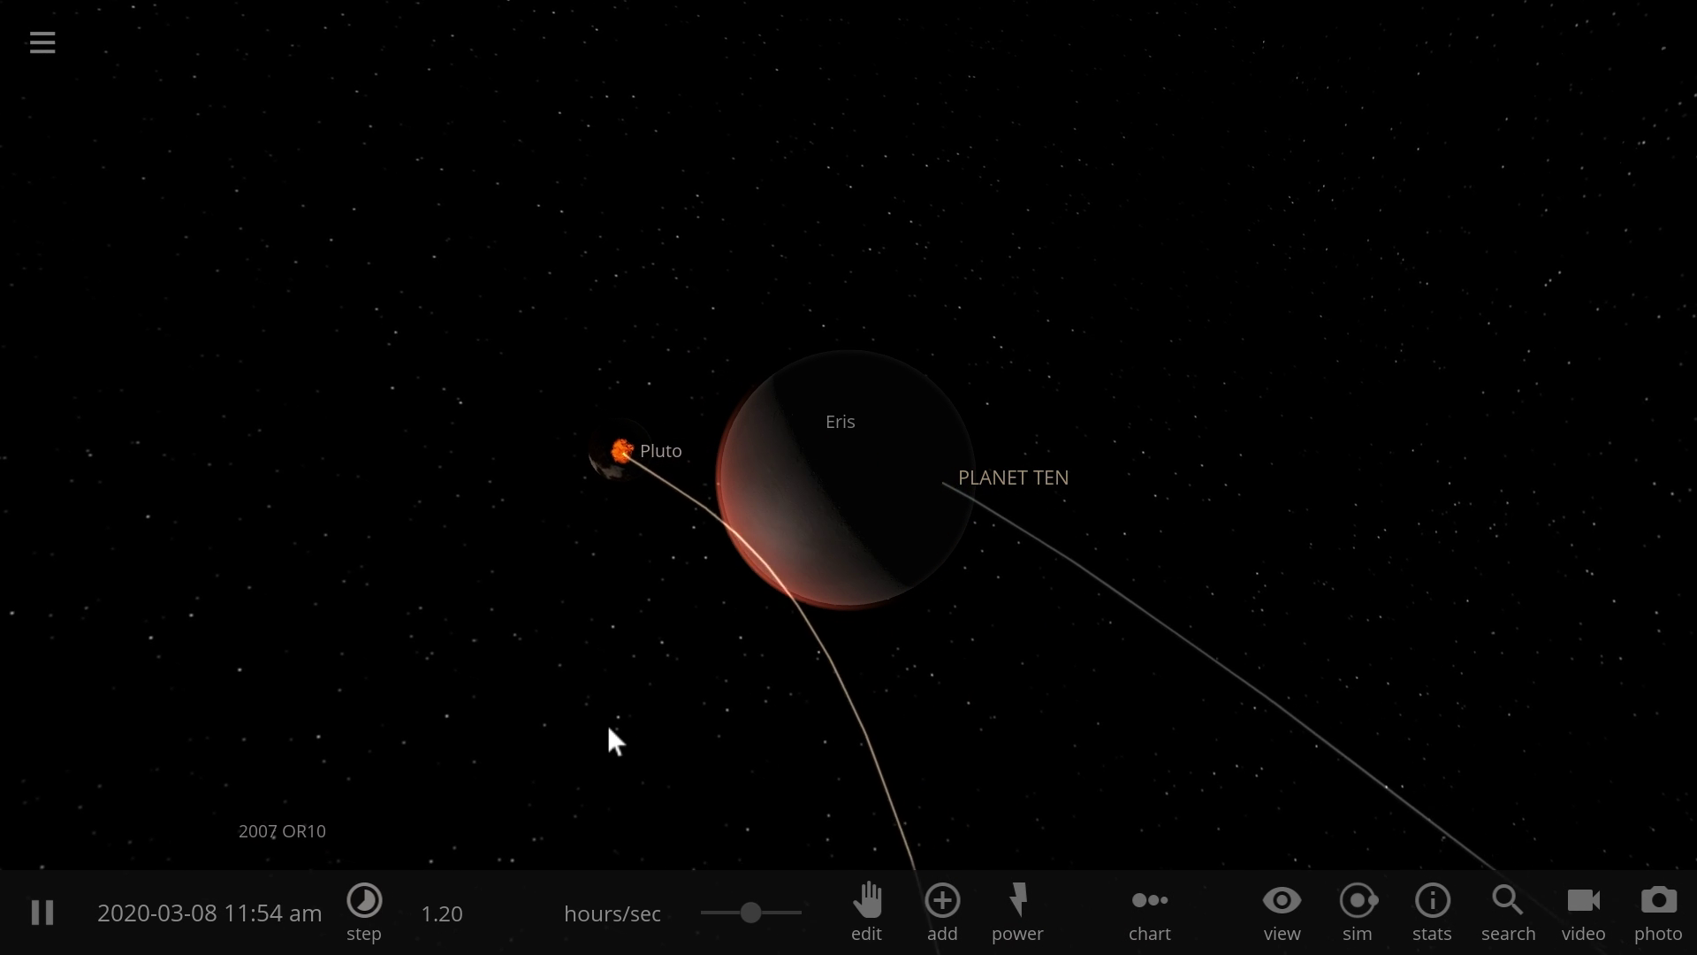
drag(756, 921, 769, 929)
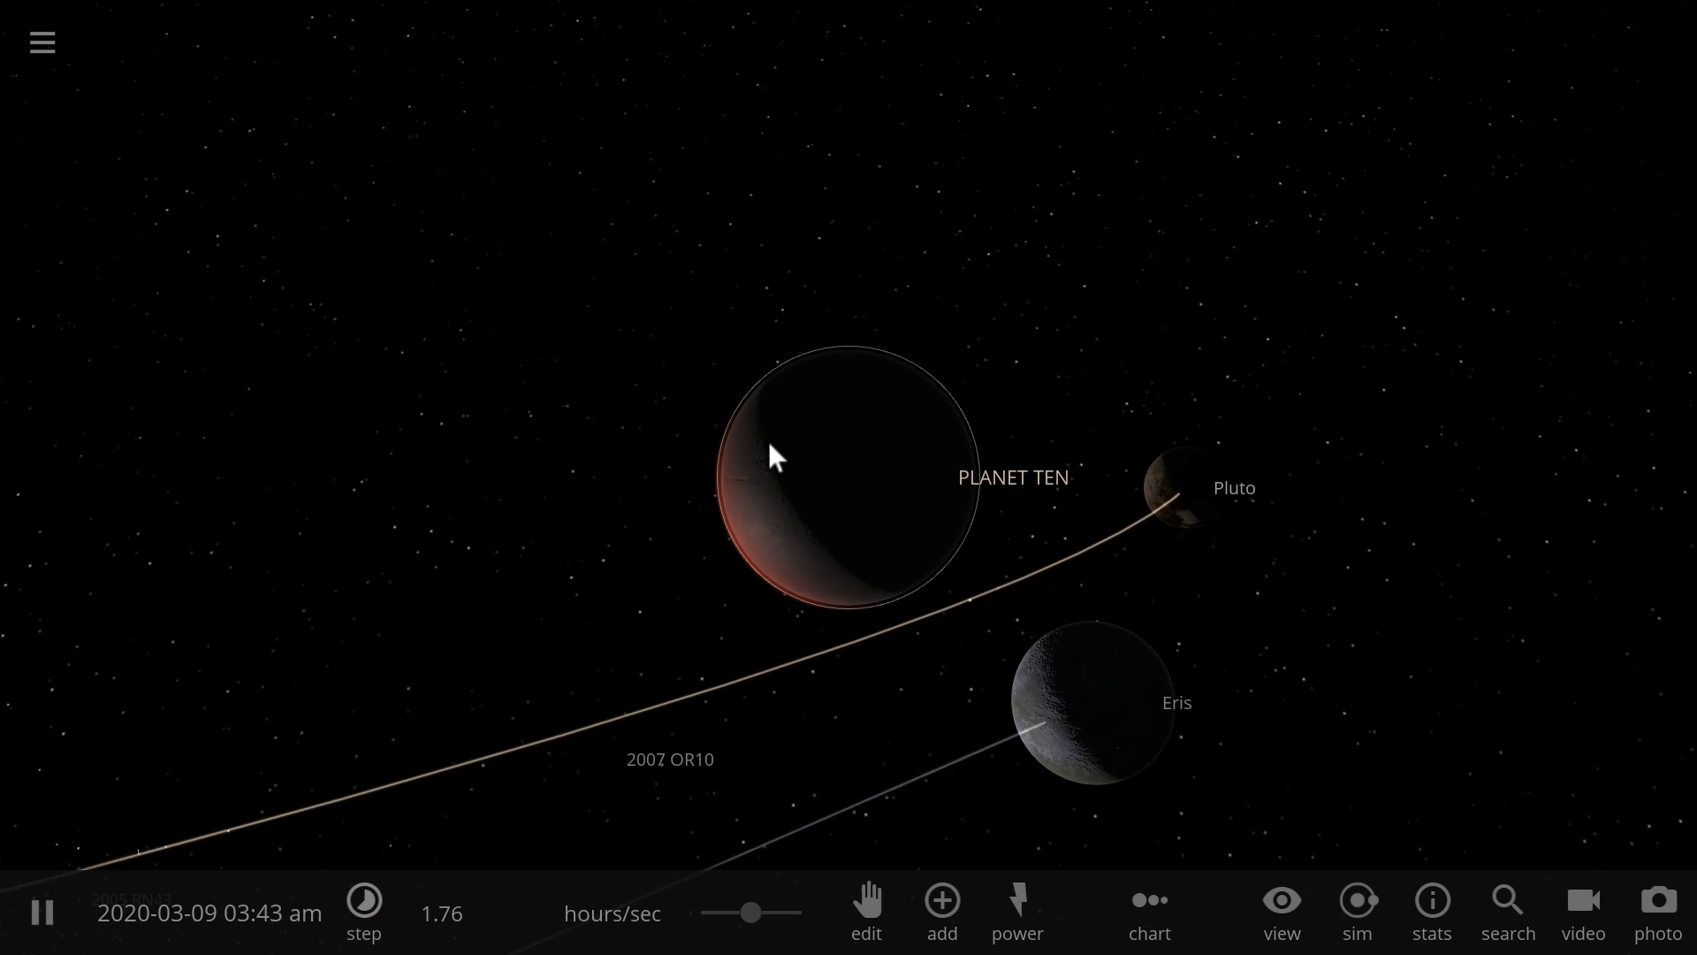
drag(685, 669, 742, 647)
Step: View PLANET TEN's position relative to the Sun, Neptune and the trans-Neptunian objects from far out
scroll(783, 617, down, 5)
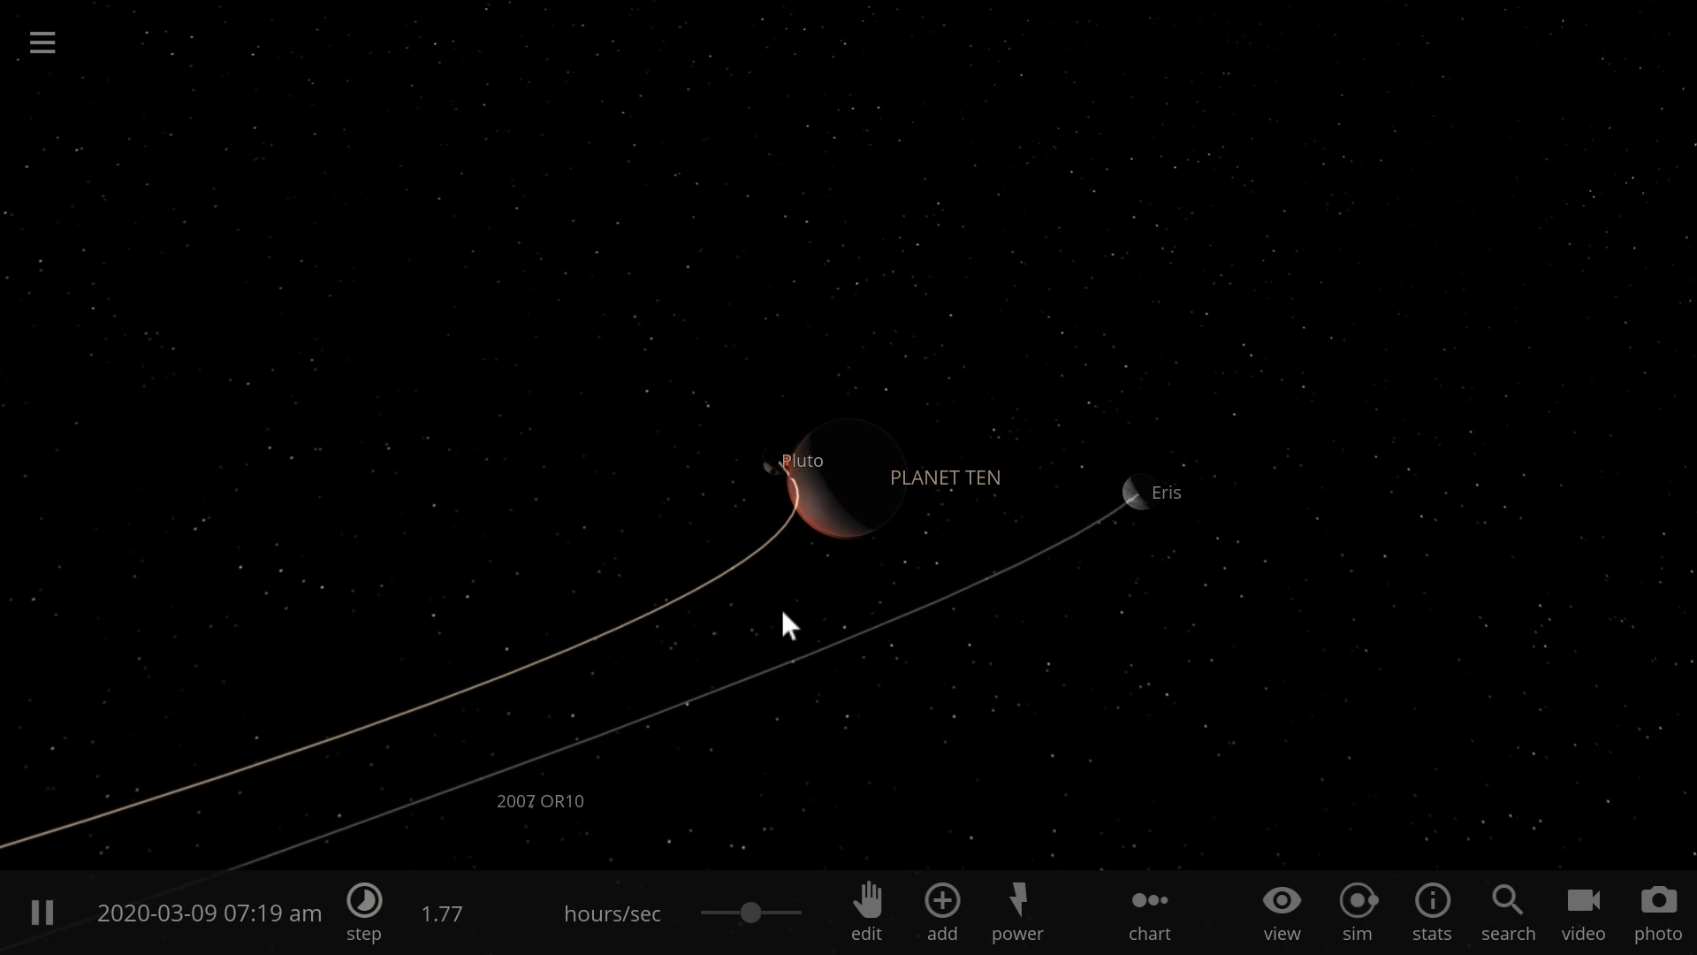
scroll(783, 612, down, 5)
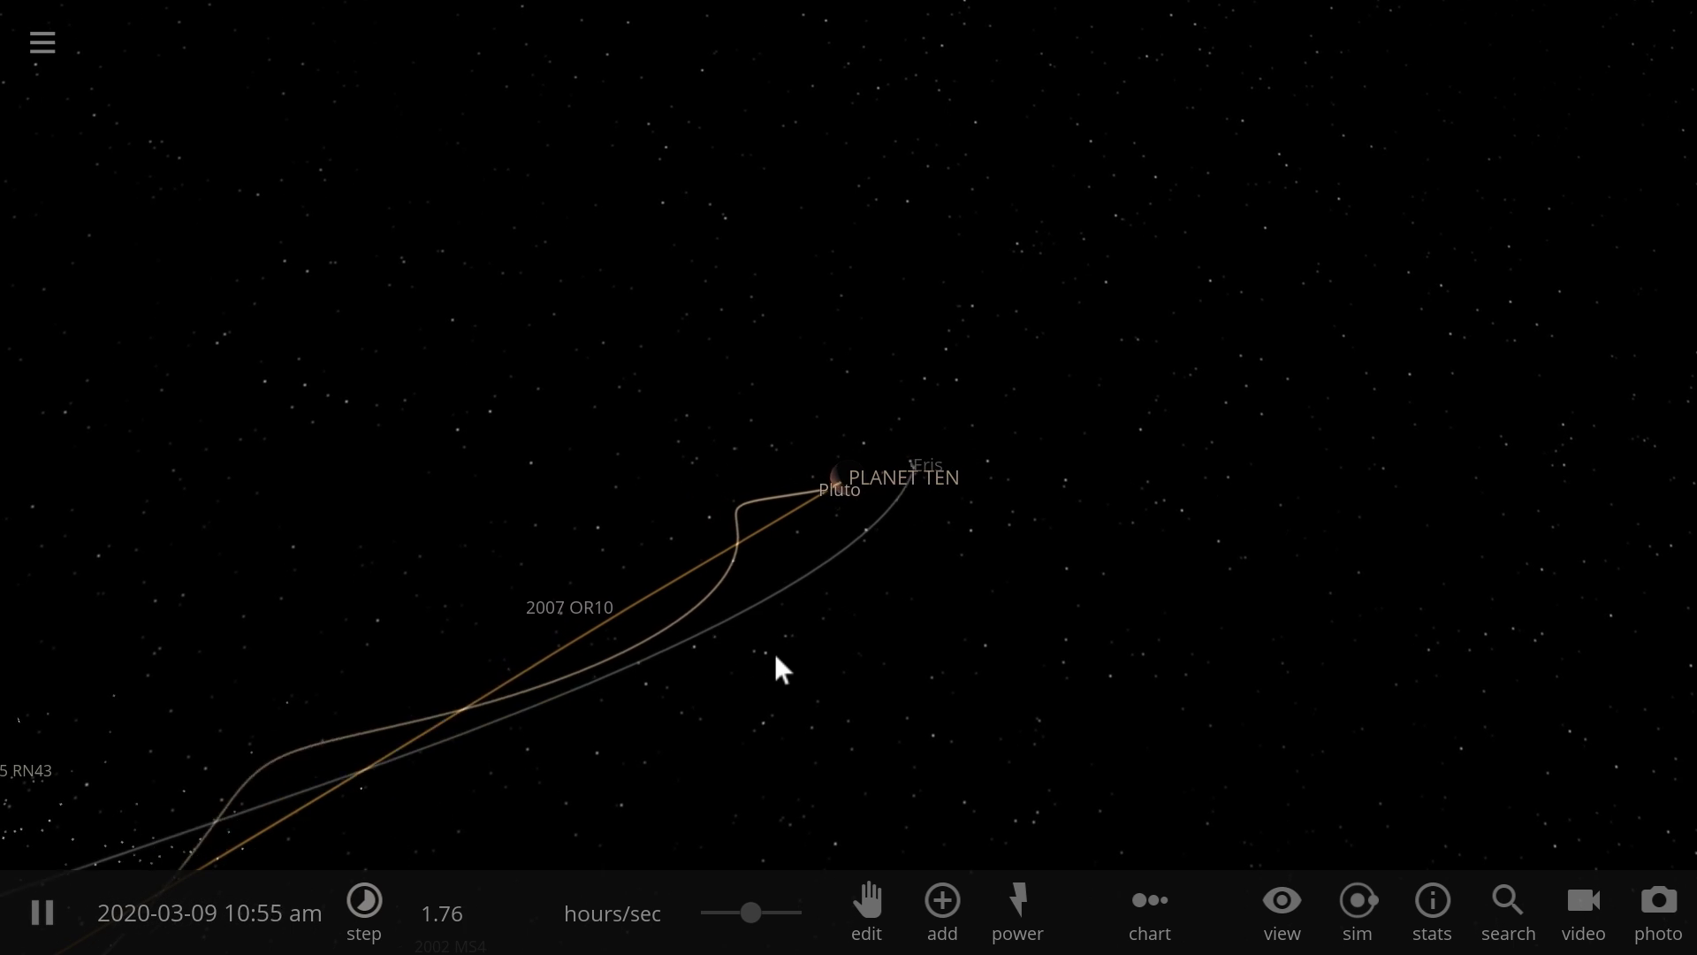
drag(806, 618, 826, 664)
scroll(825, 664, down, 4)
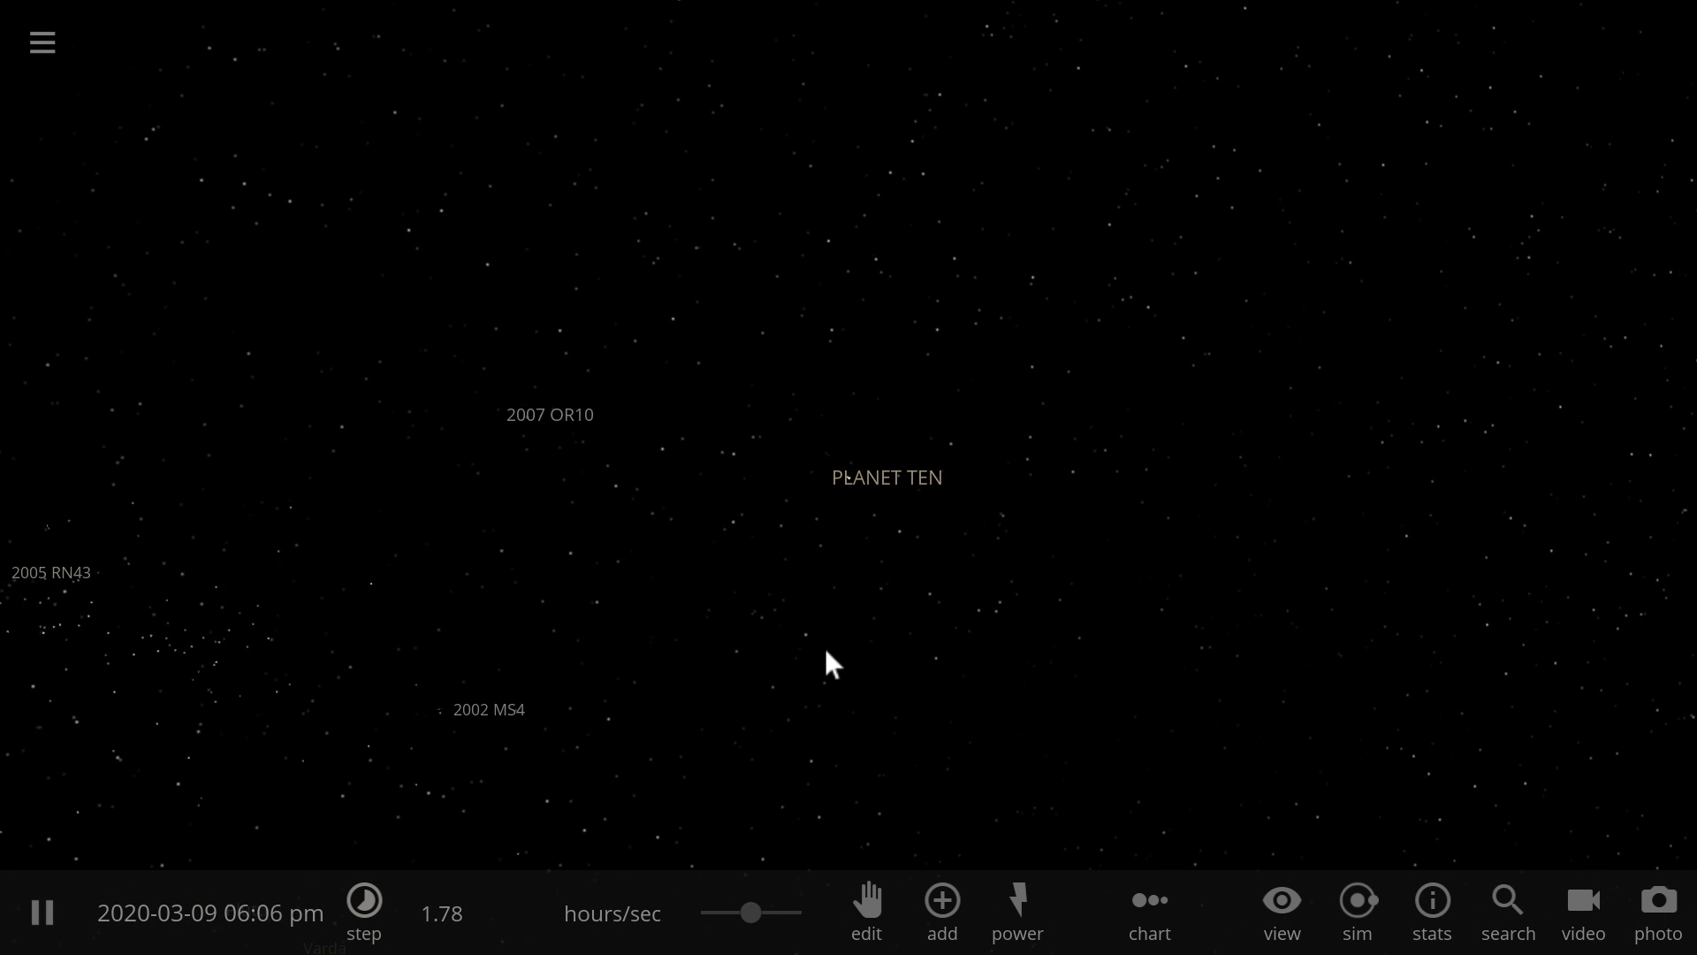
drag(819, 653, 656, 643)
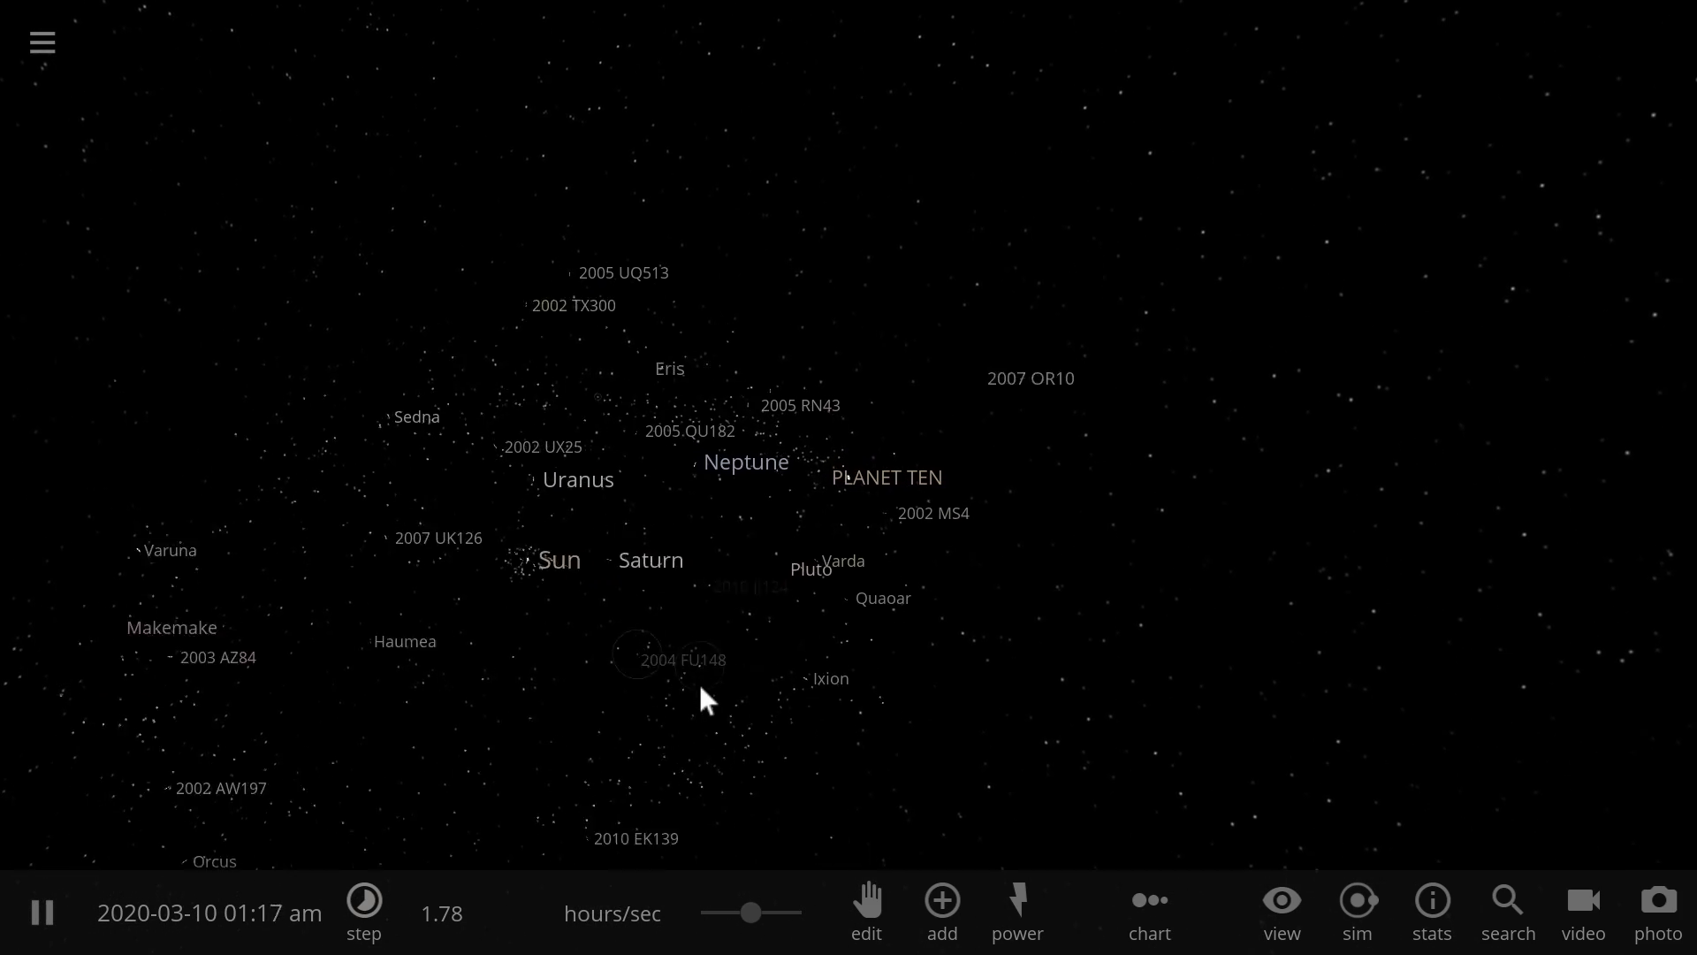
scroll(700, 686, down, 2)
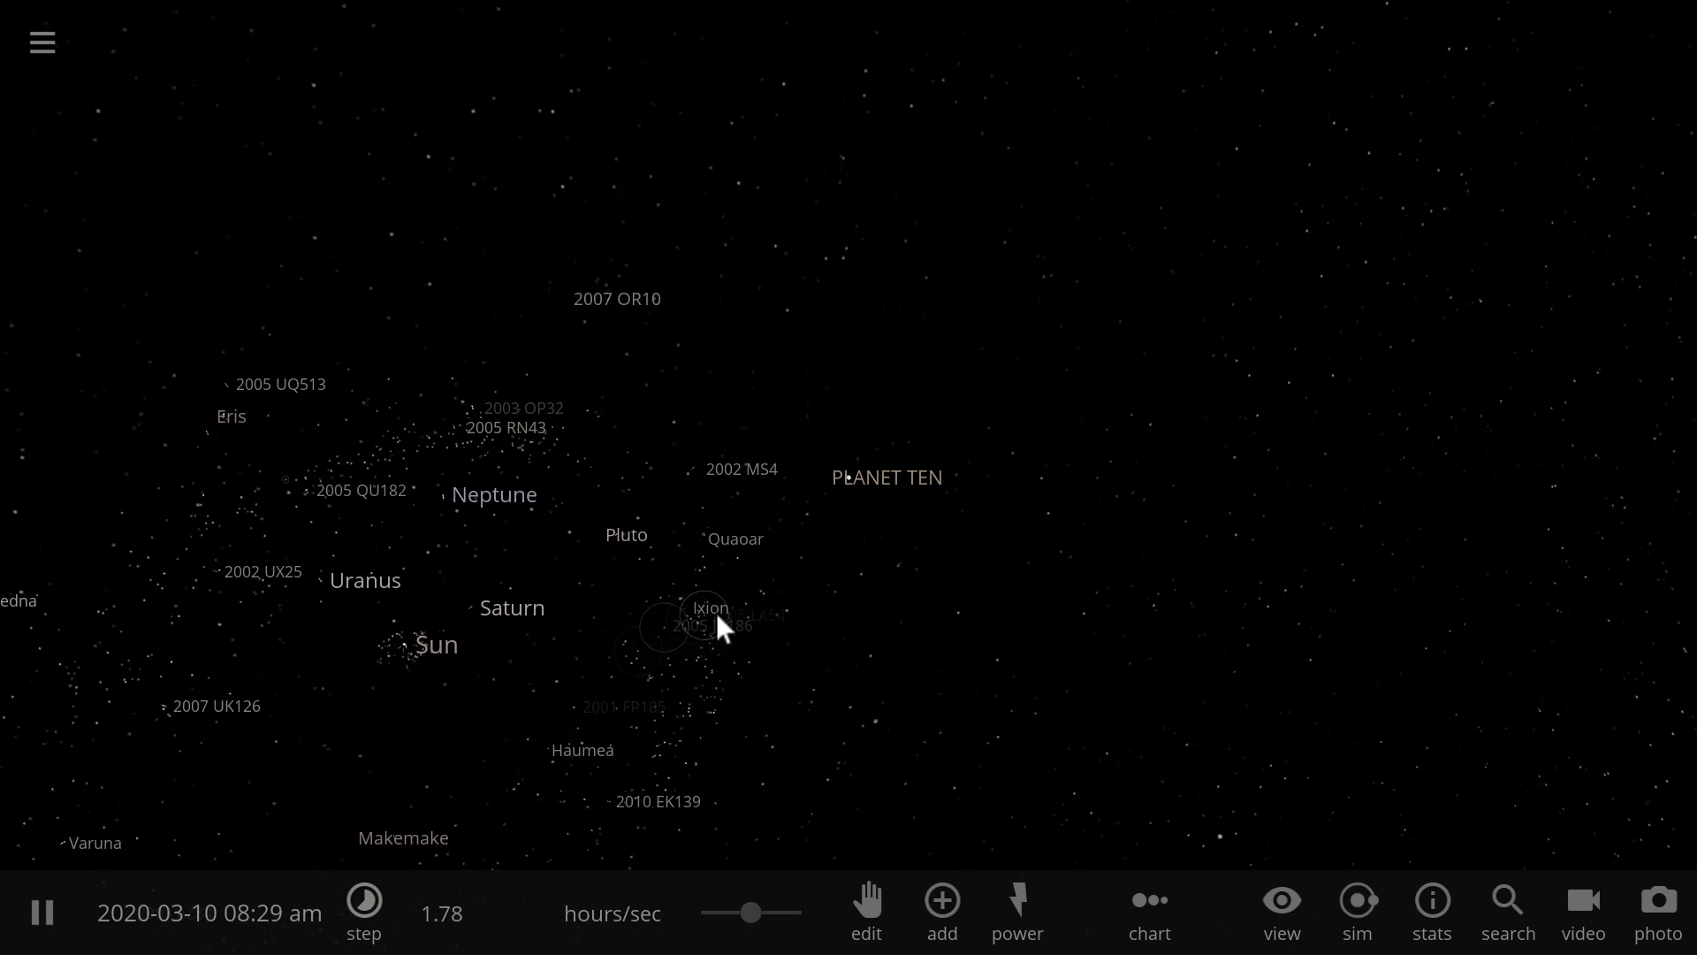
Step: Compare the summaries and orbits of the original Pluto and PLANET TEN, and view PLANET TEN with its moons
click(590, 546)
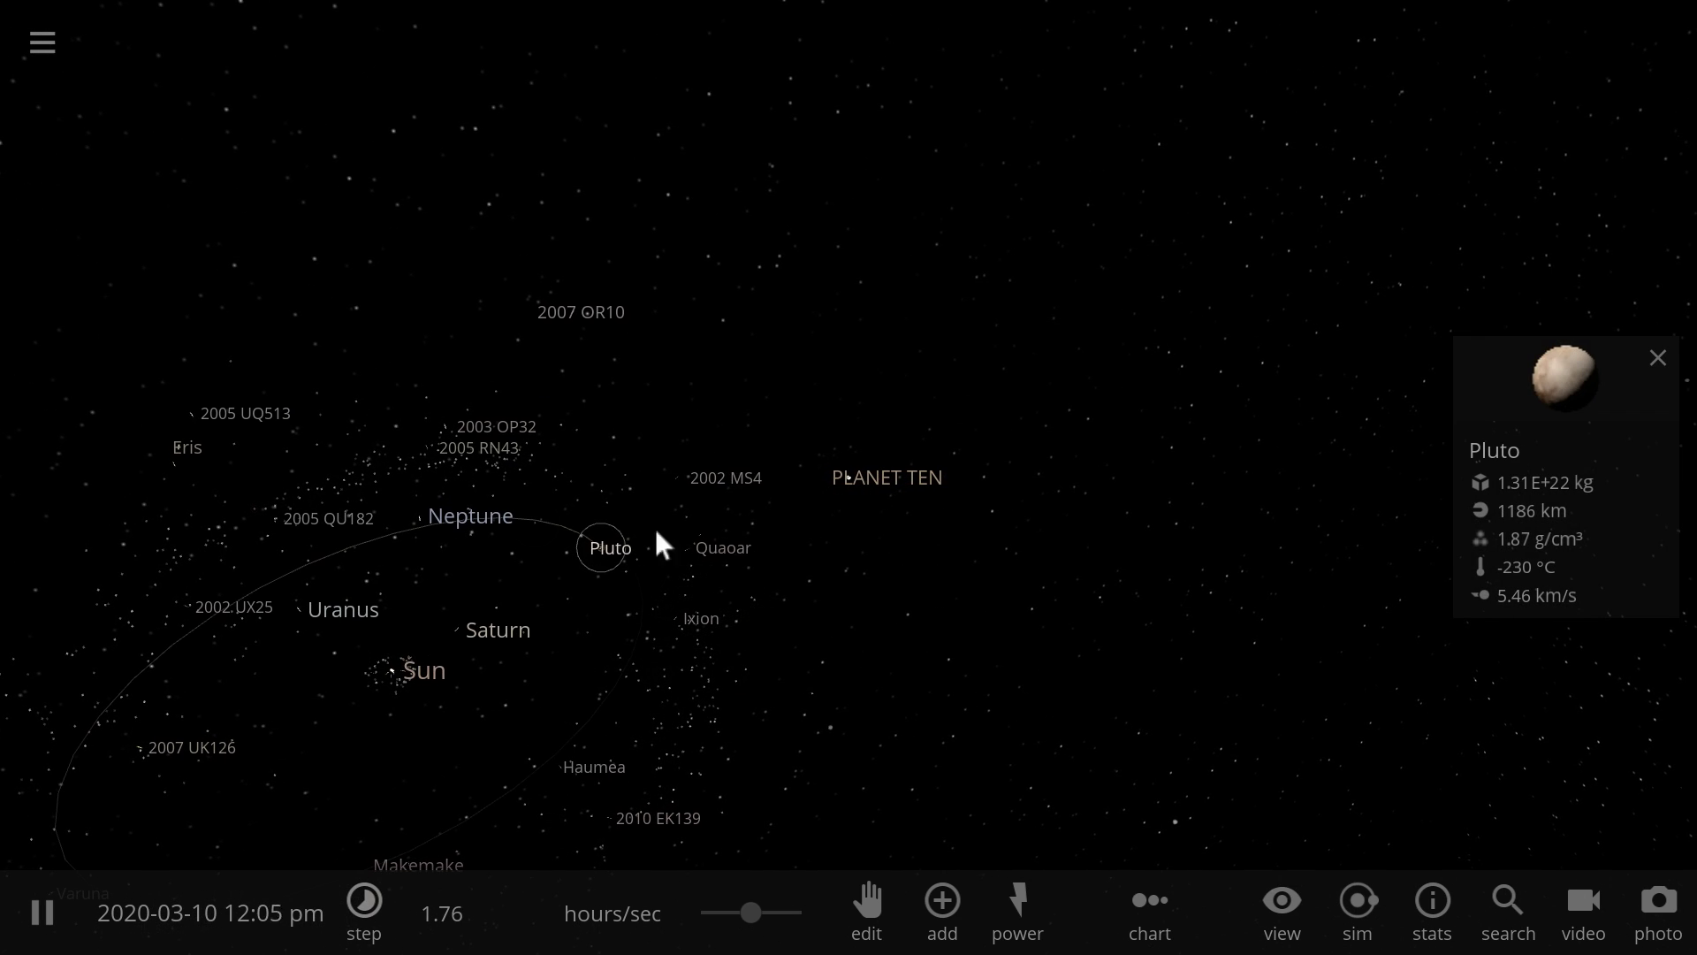
click(850, 479)
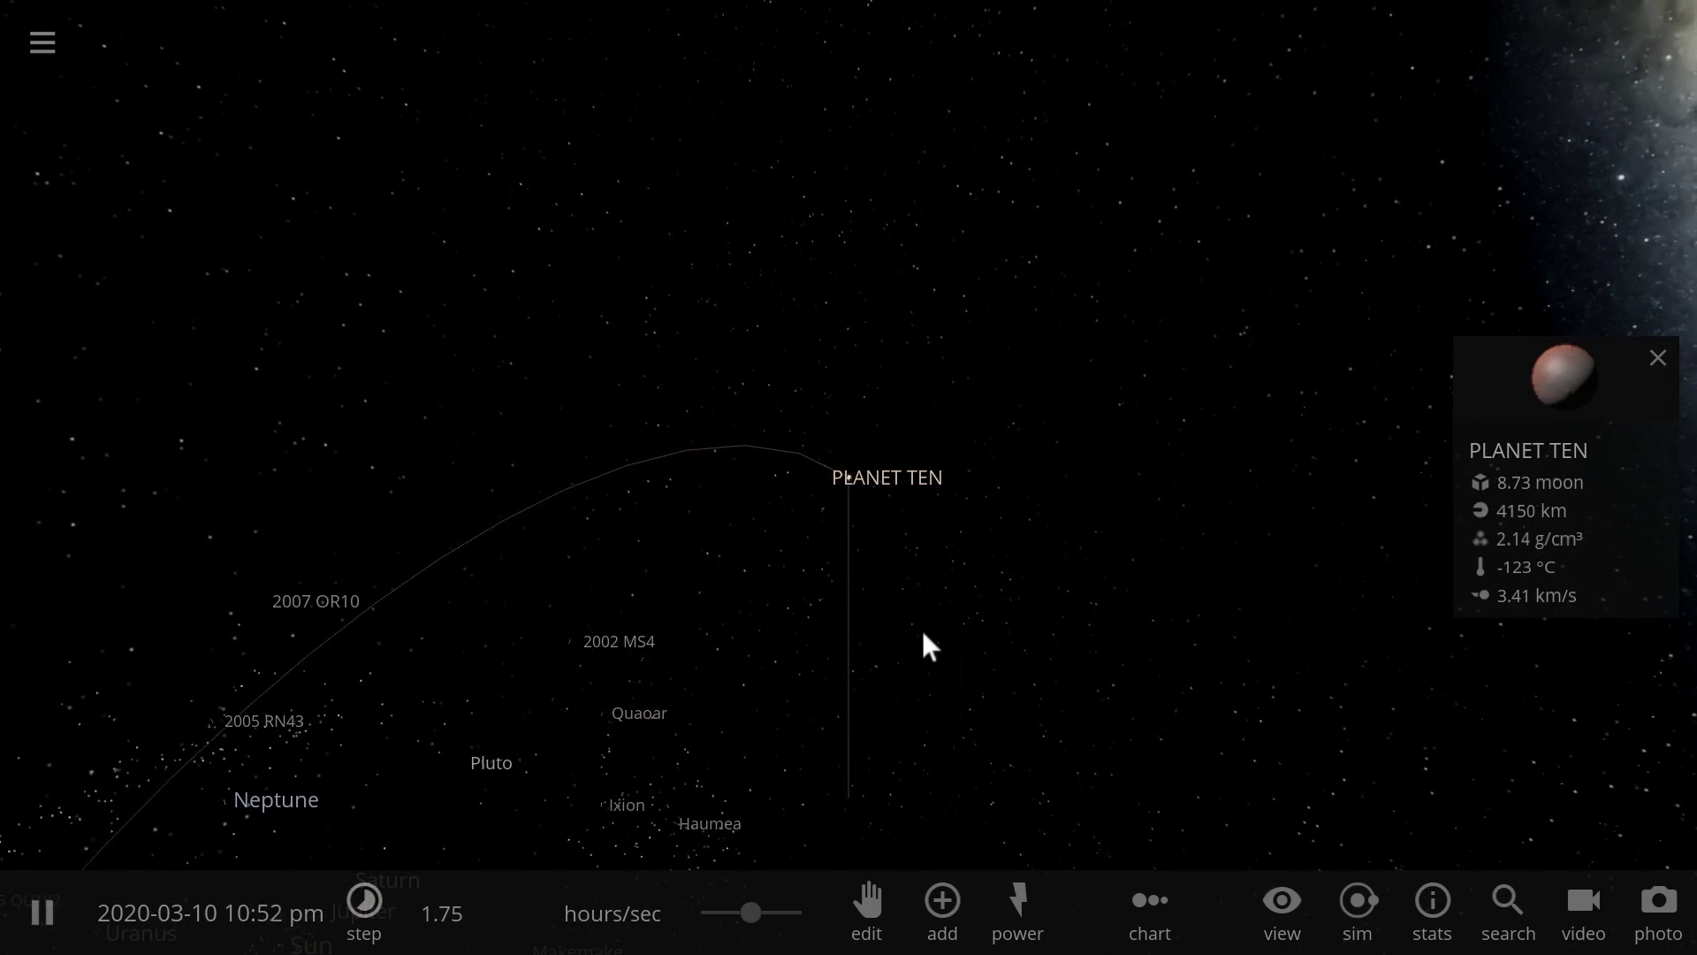
drag(920, 630, 832, 598)
scroll(836, 610, down, 4)
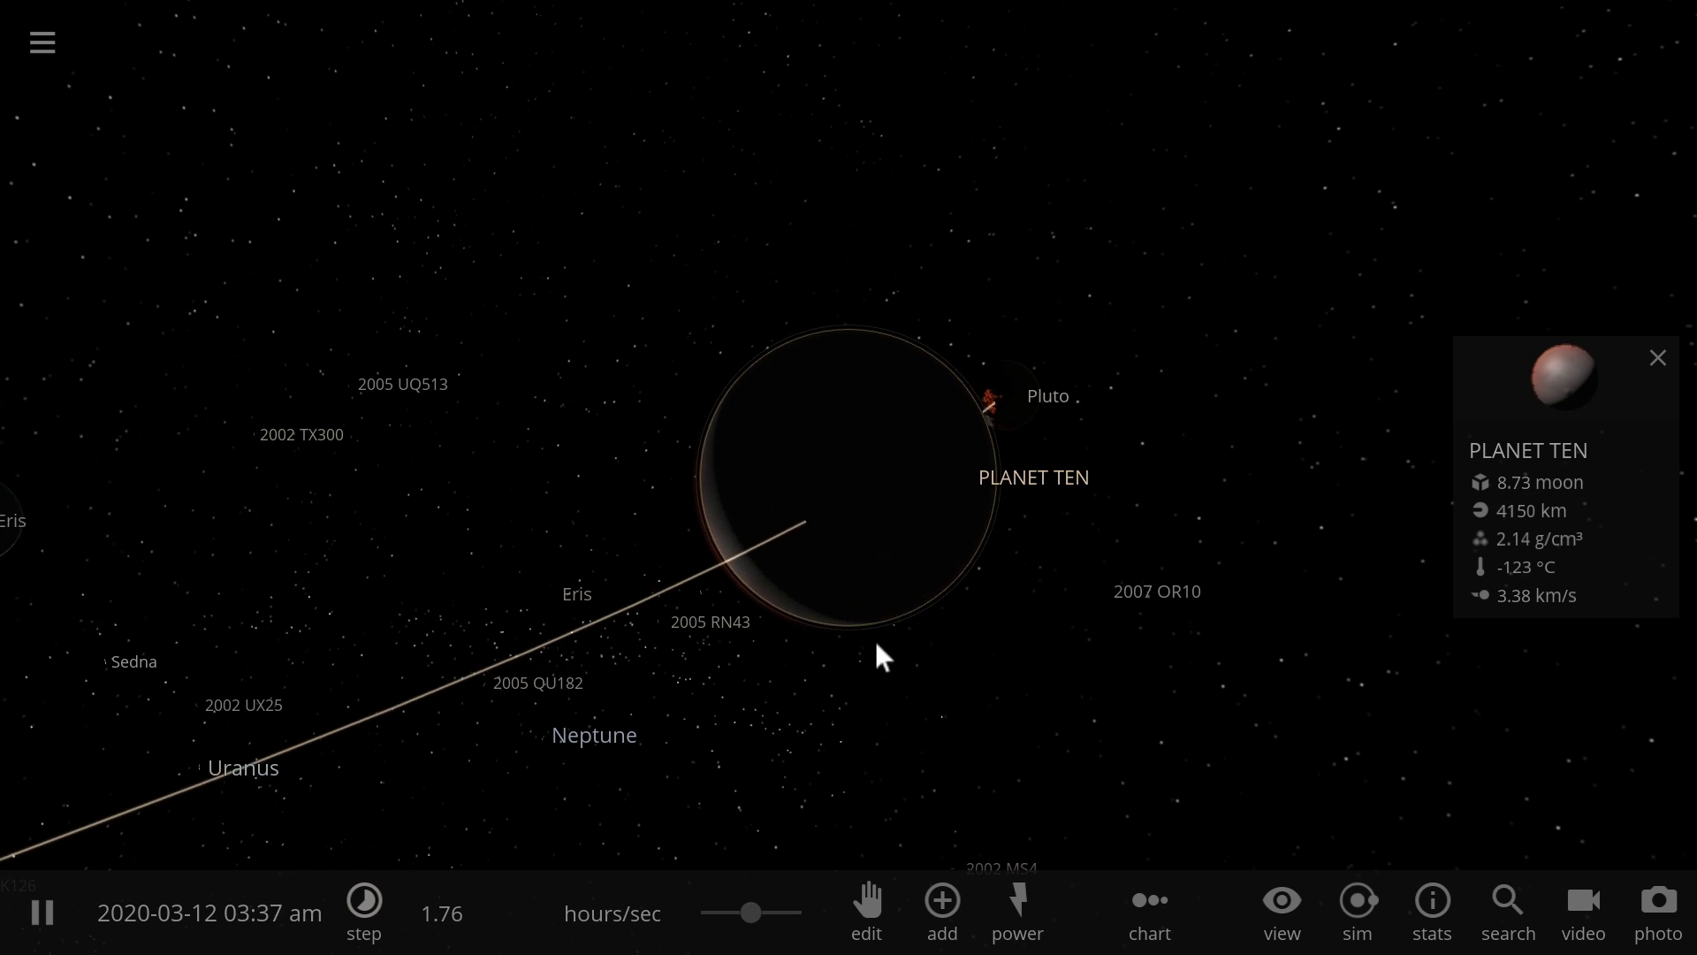
Step: Slow the simulation to about 5 minutes per second and explode PLANET TEN with automatic energy
click(1030, 929)
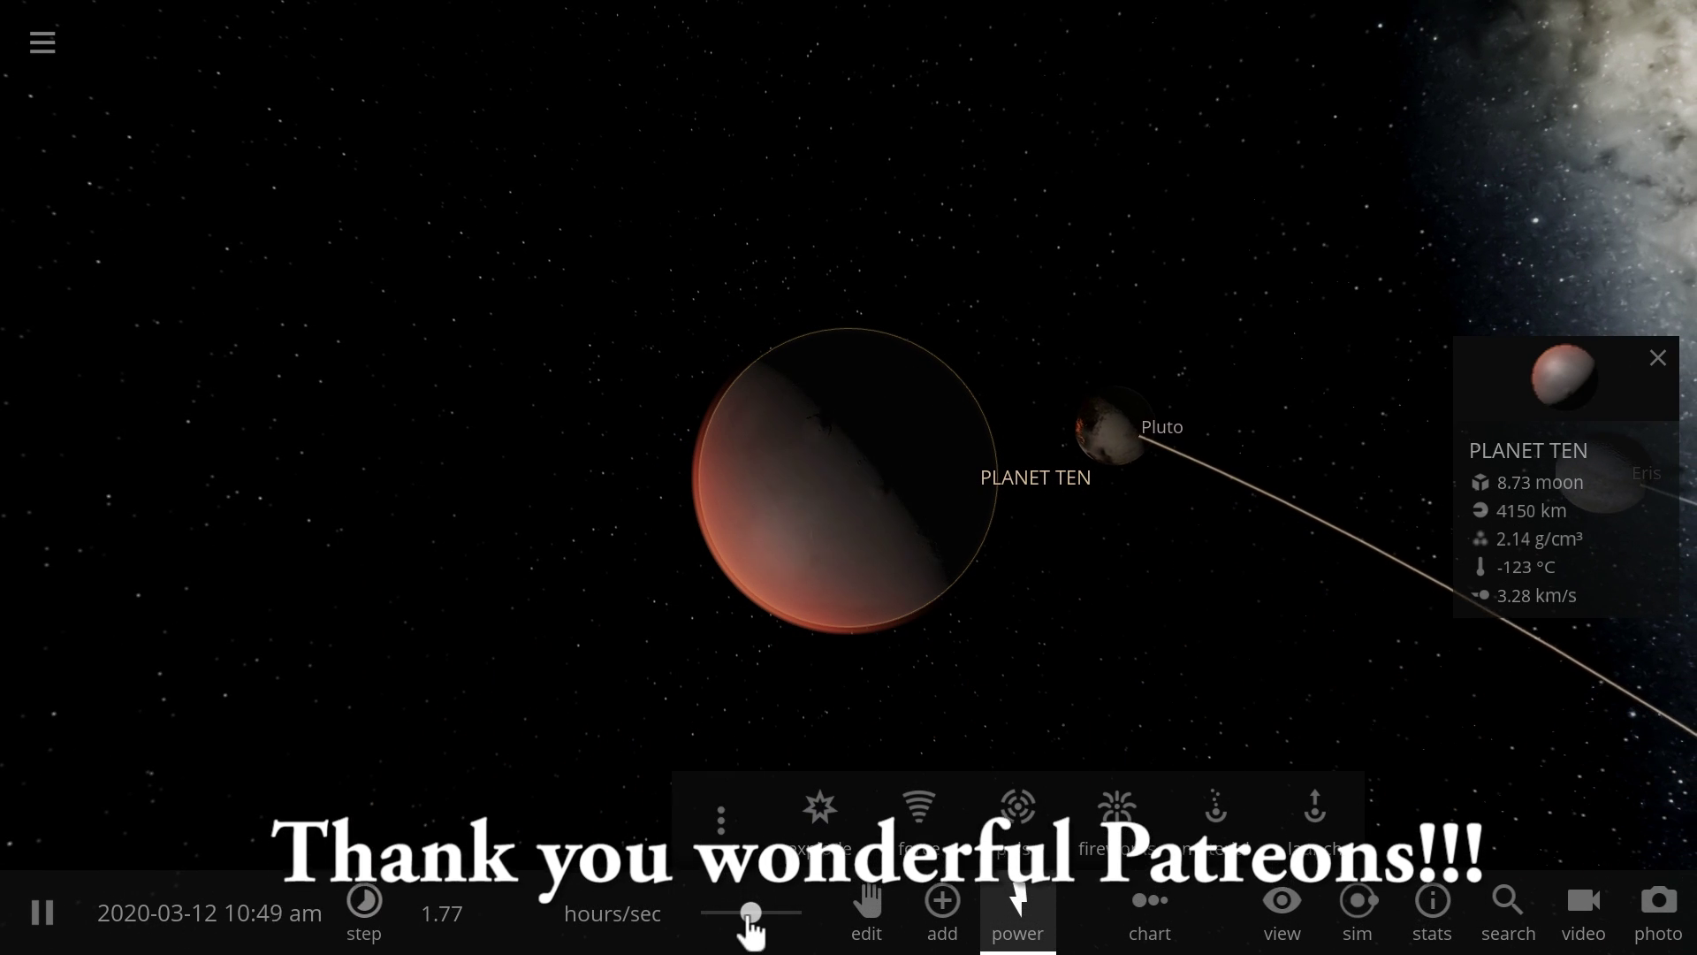
drag(750, 917, 692, 923)
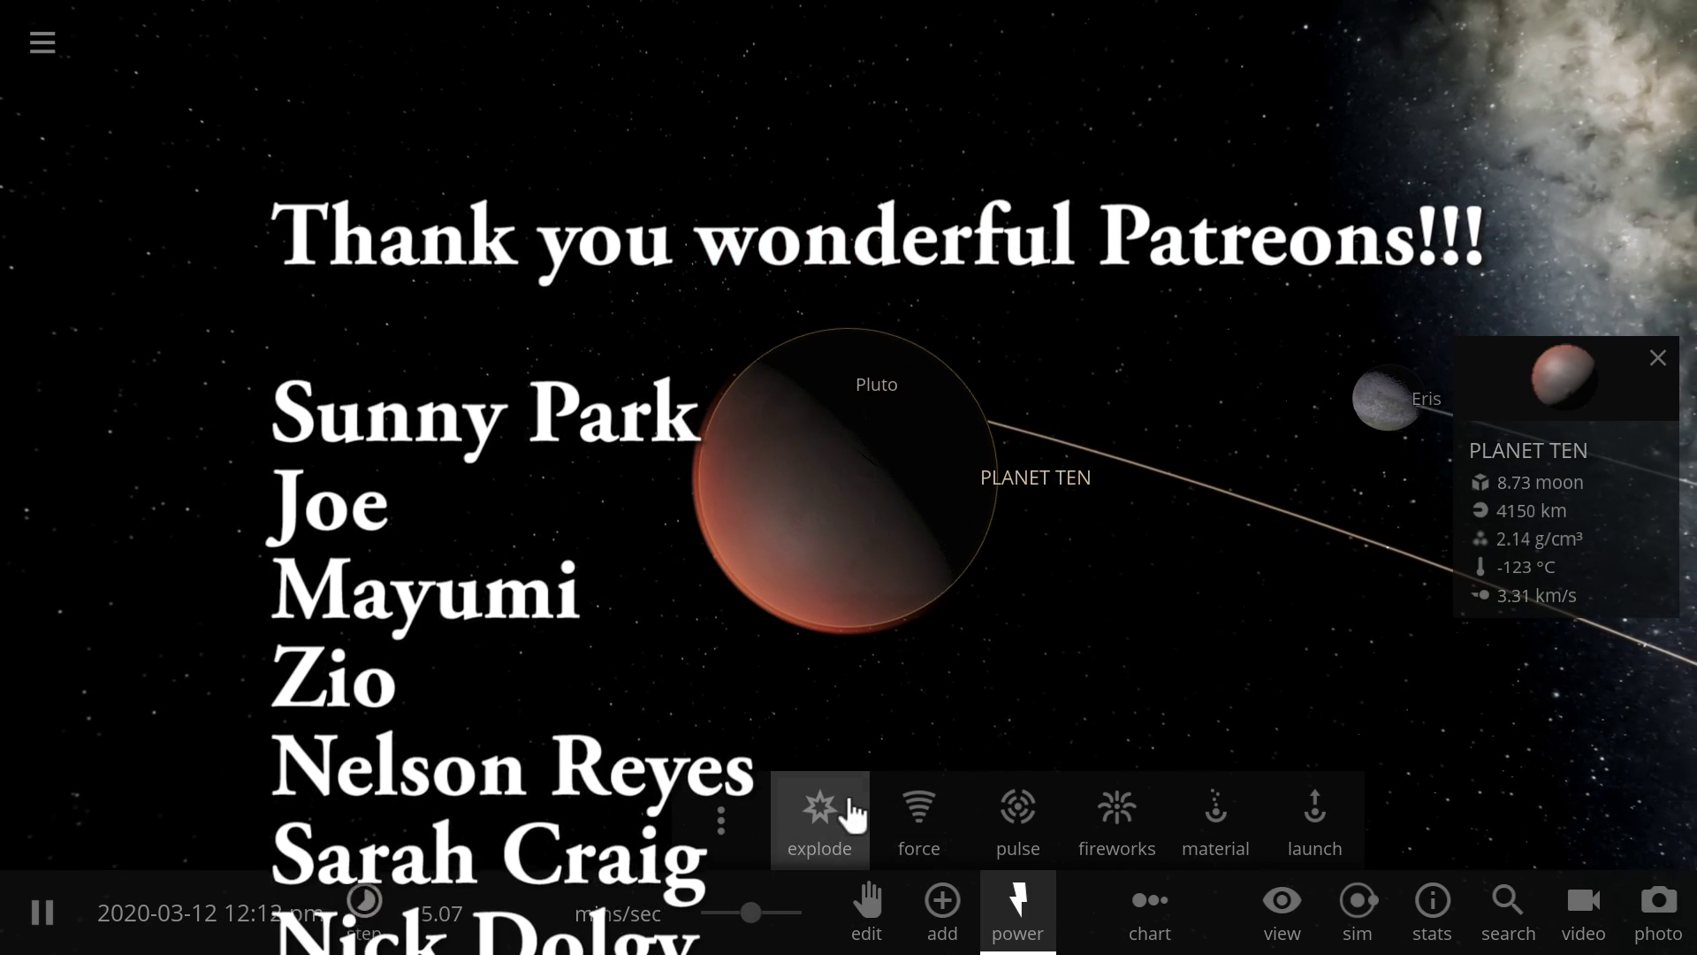
click(848, 811)
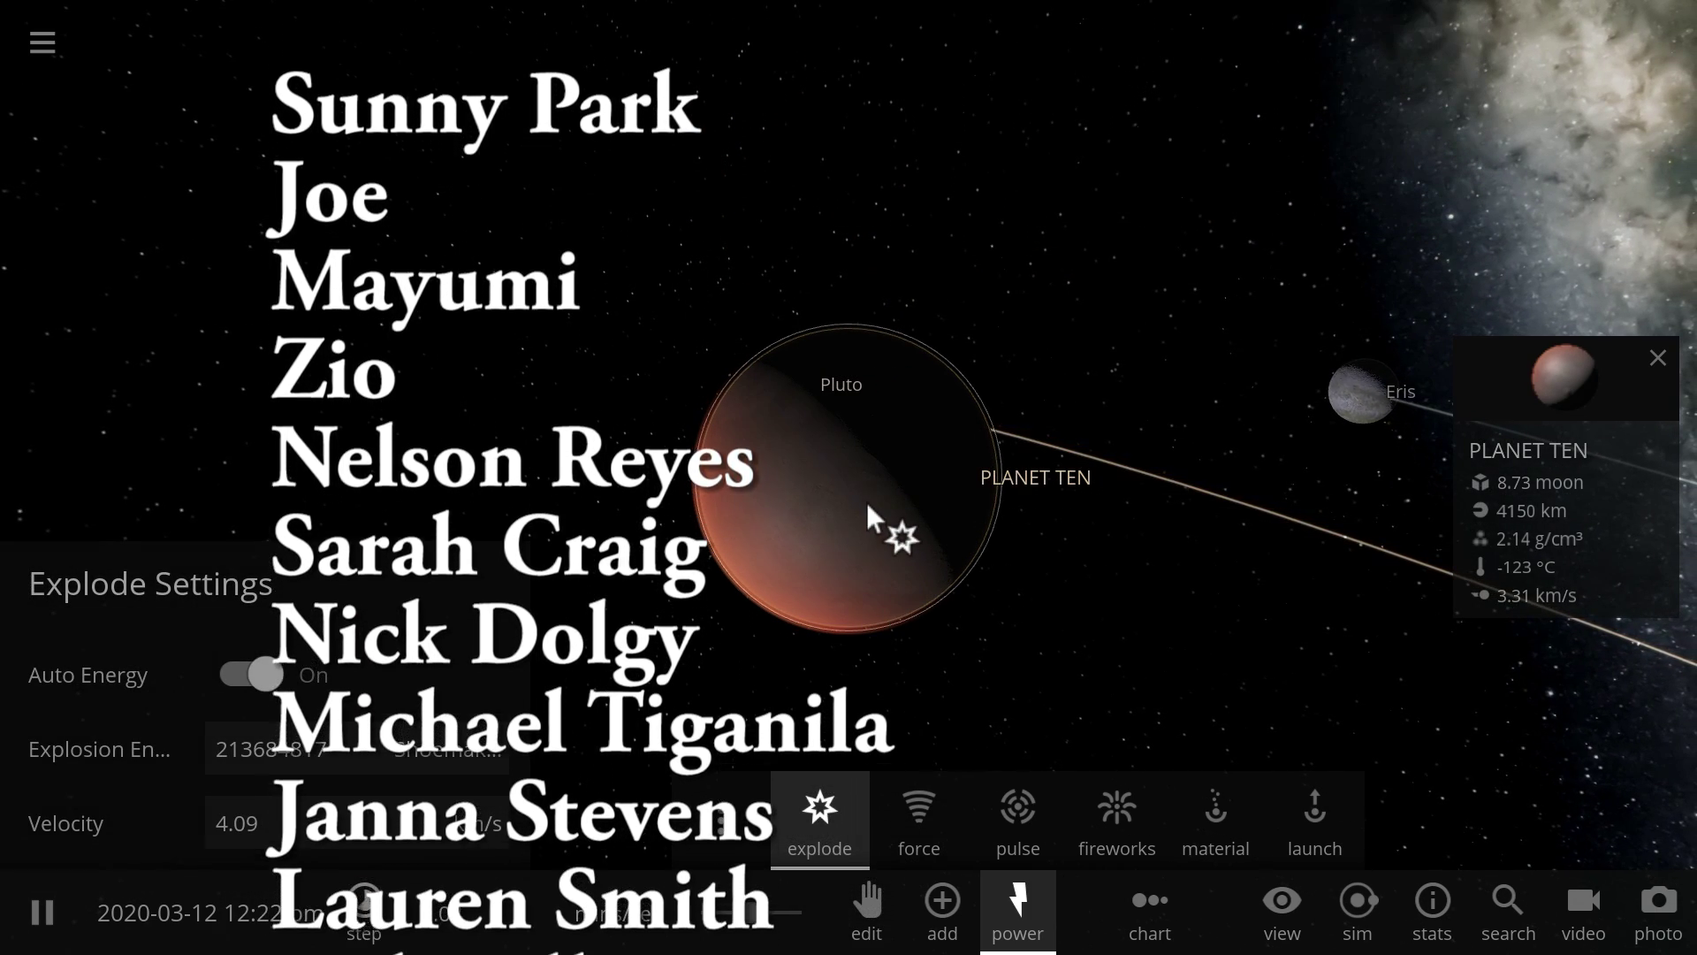
click(866, 502)
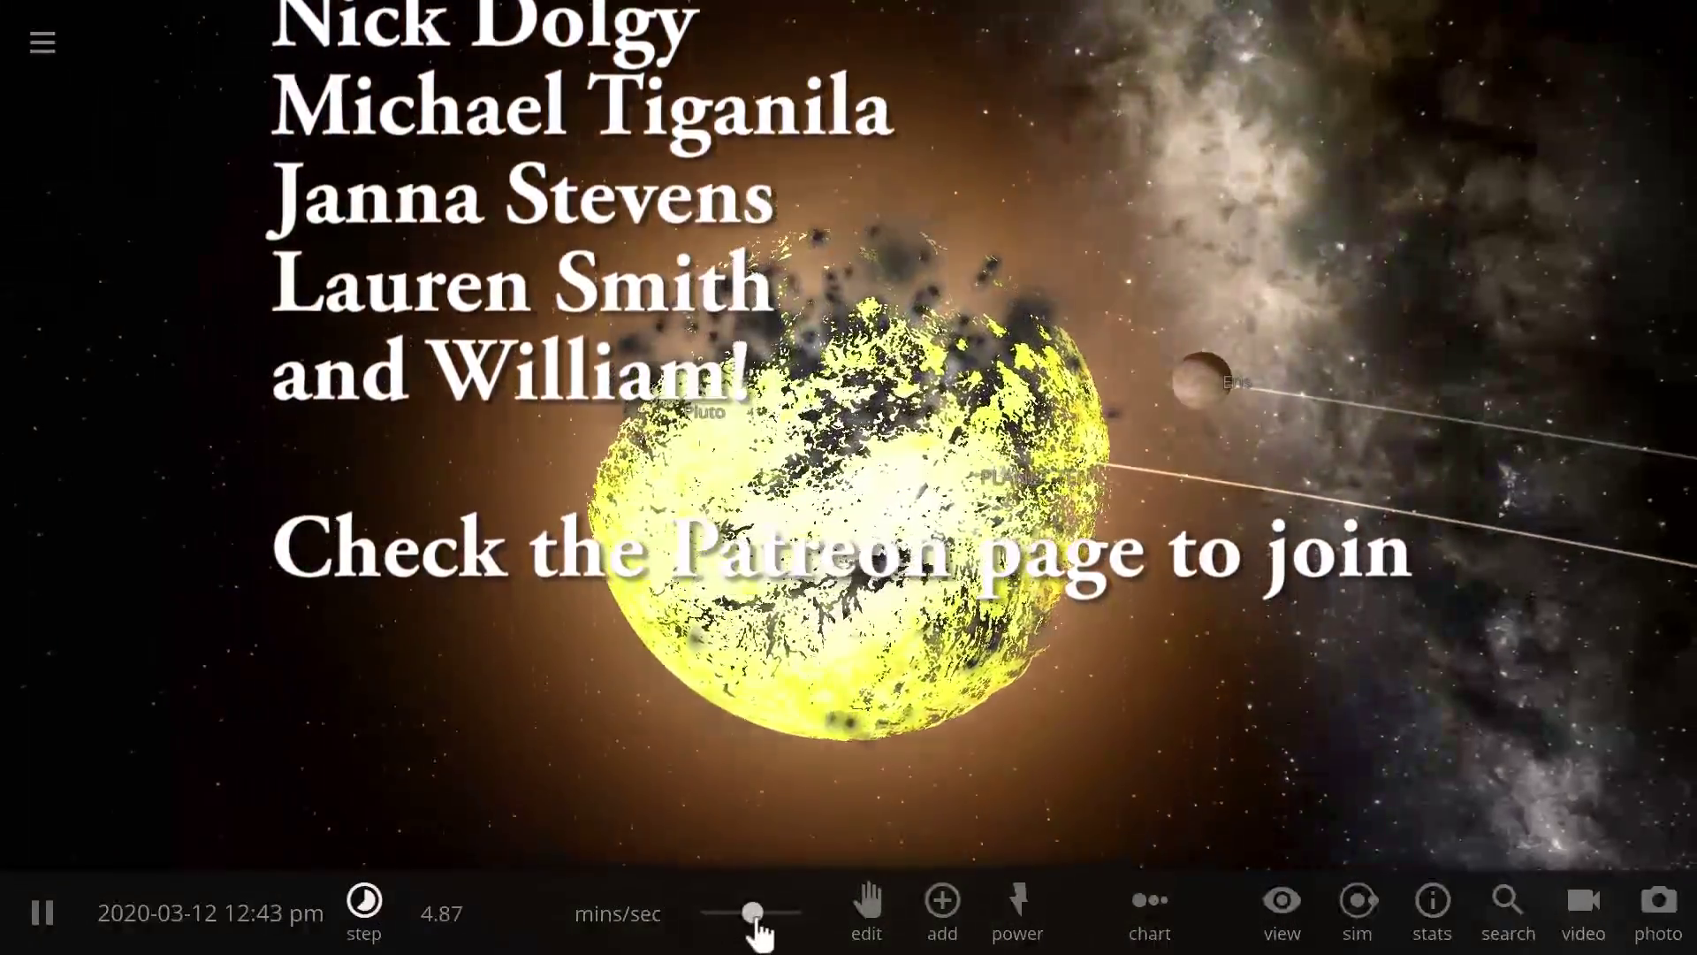
Step: Speed the simulation up to about 14.7 minutes per second, inspect a PLANET TEN fragment, and view the heated Eris up close
drag(753, 913, 762, 914)
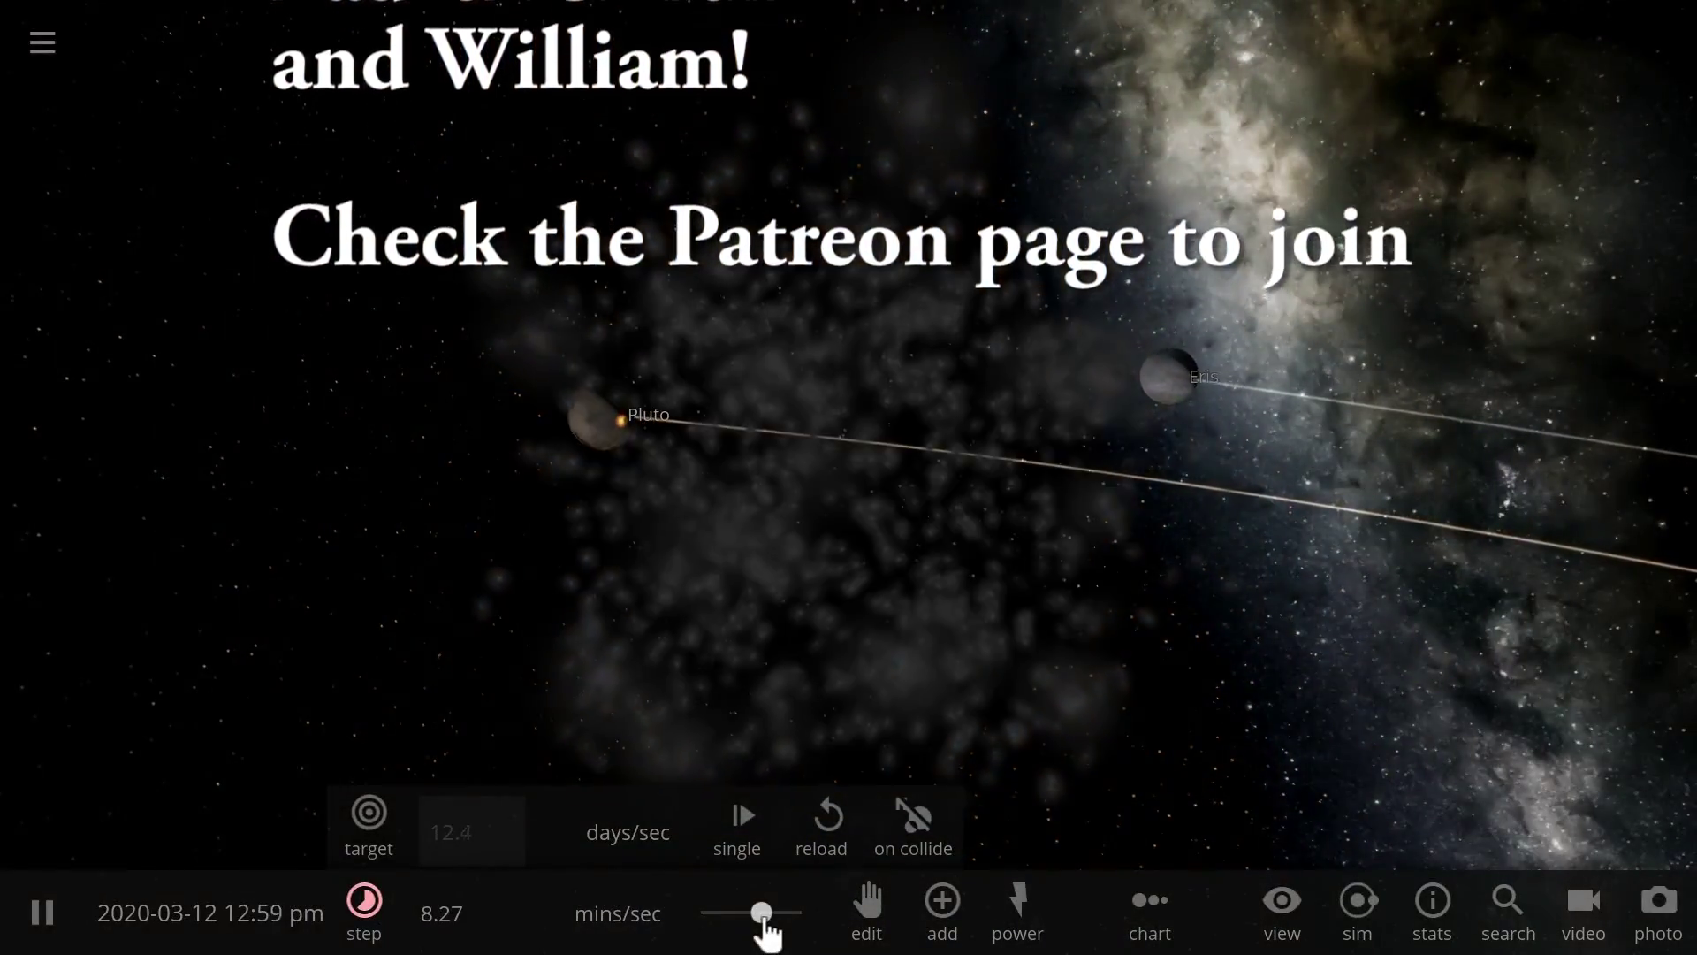
right_drag(328, 594, 358, 595)
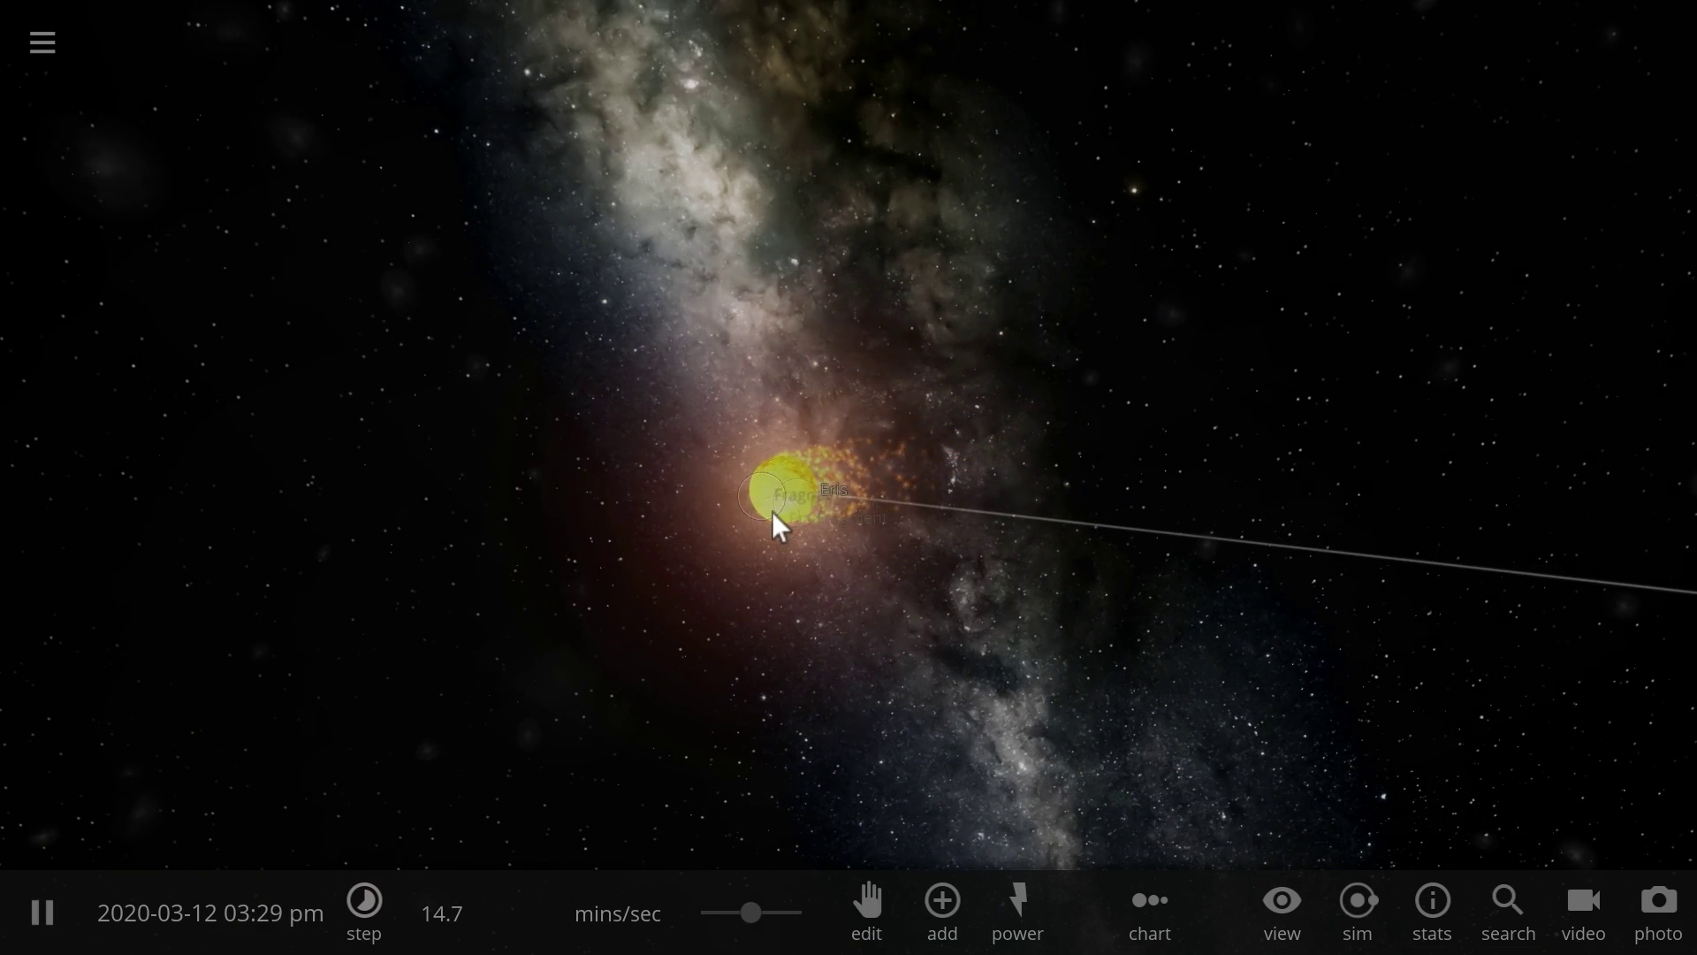
click(774, 514)
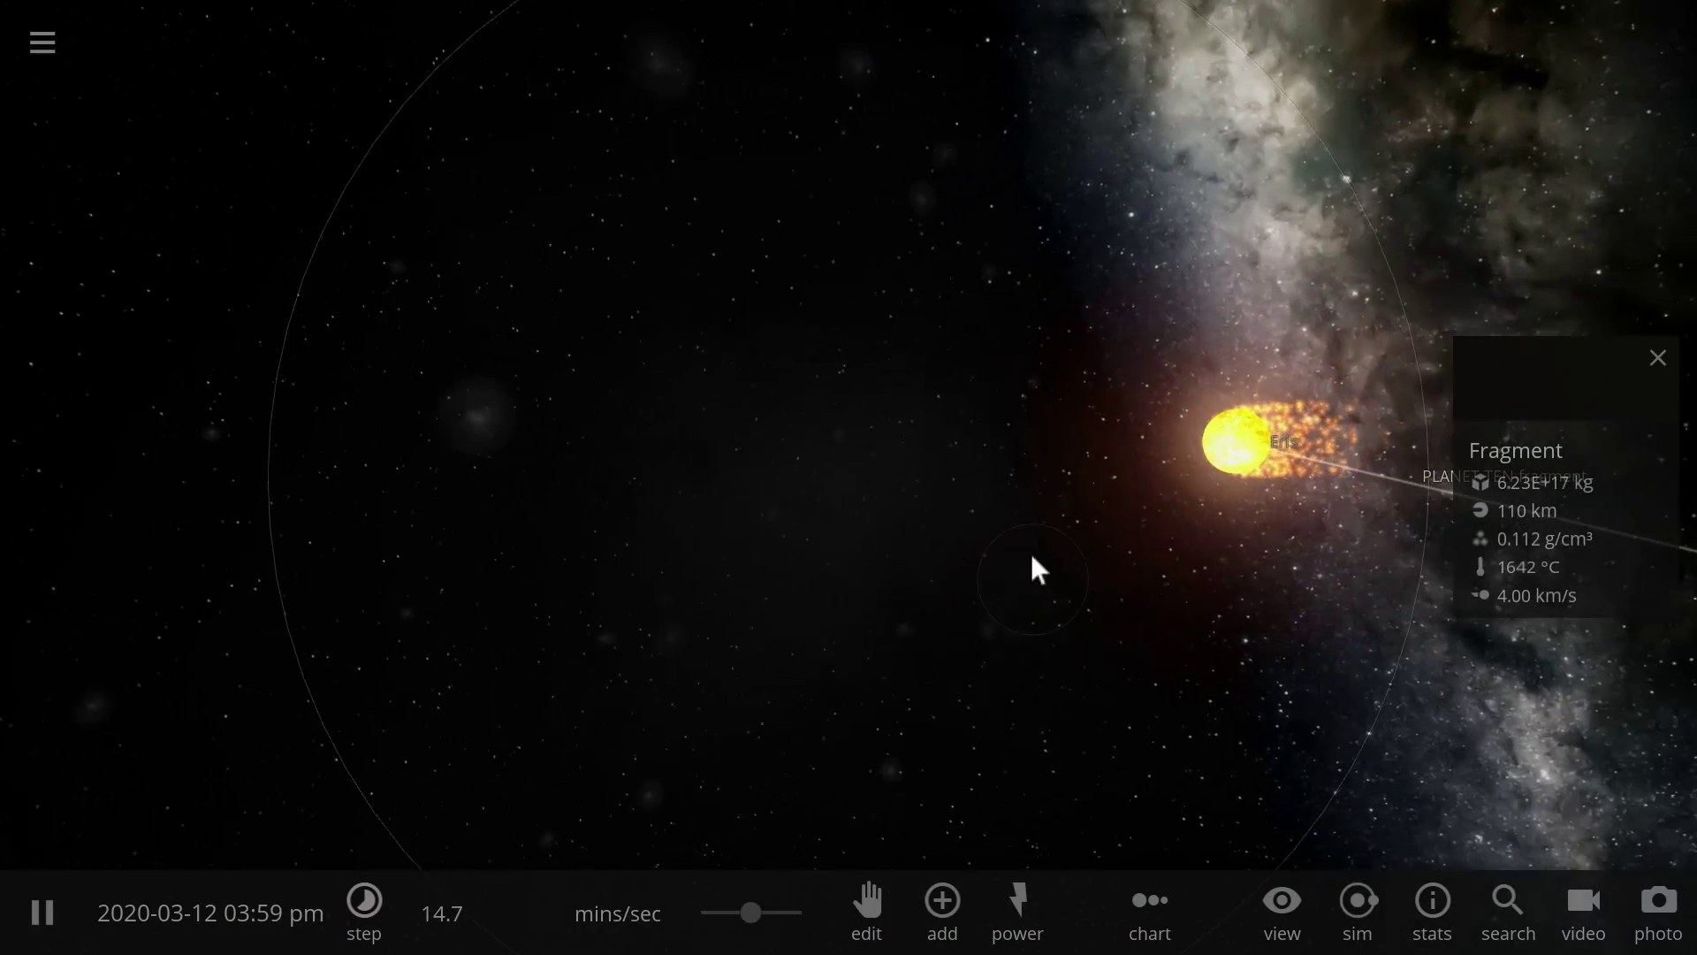
click(1164, 433)
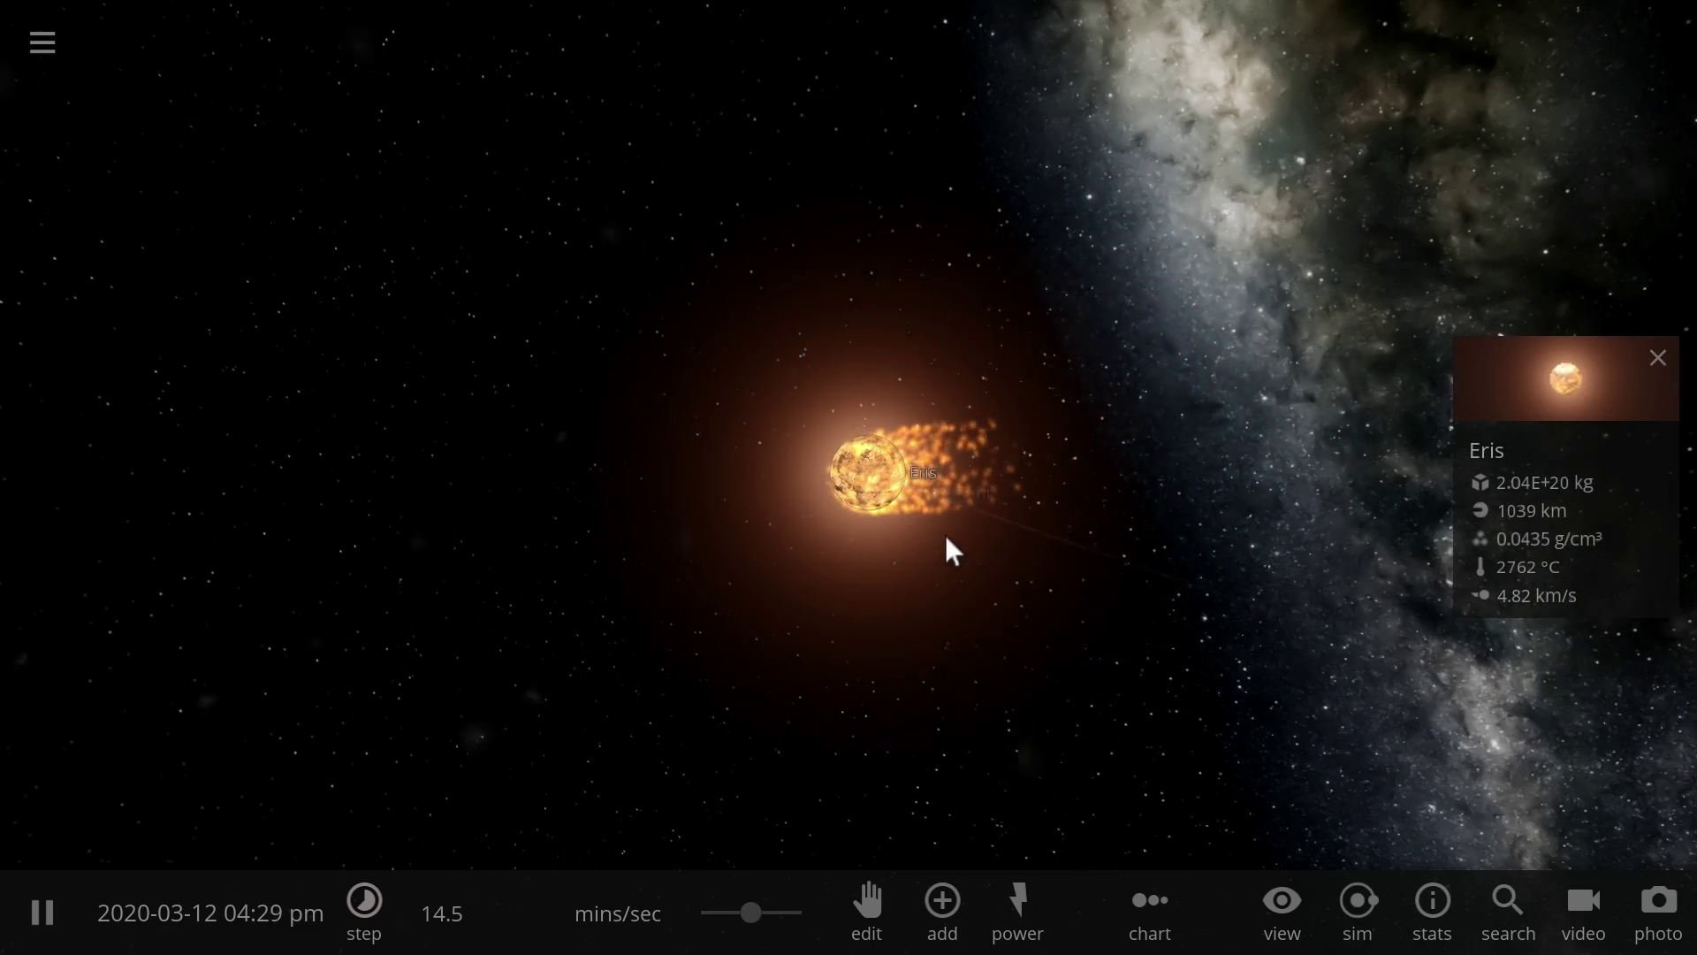
scroll(930, 533, up, 8)
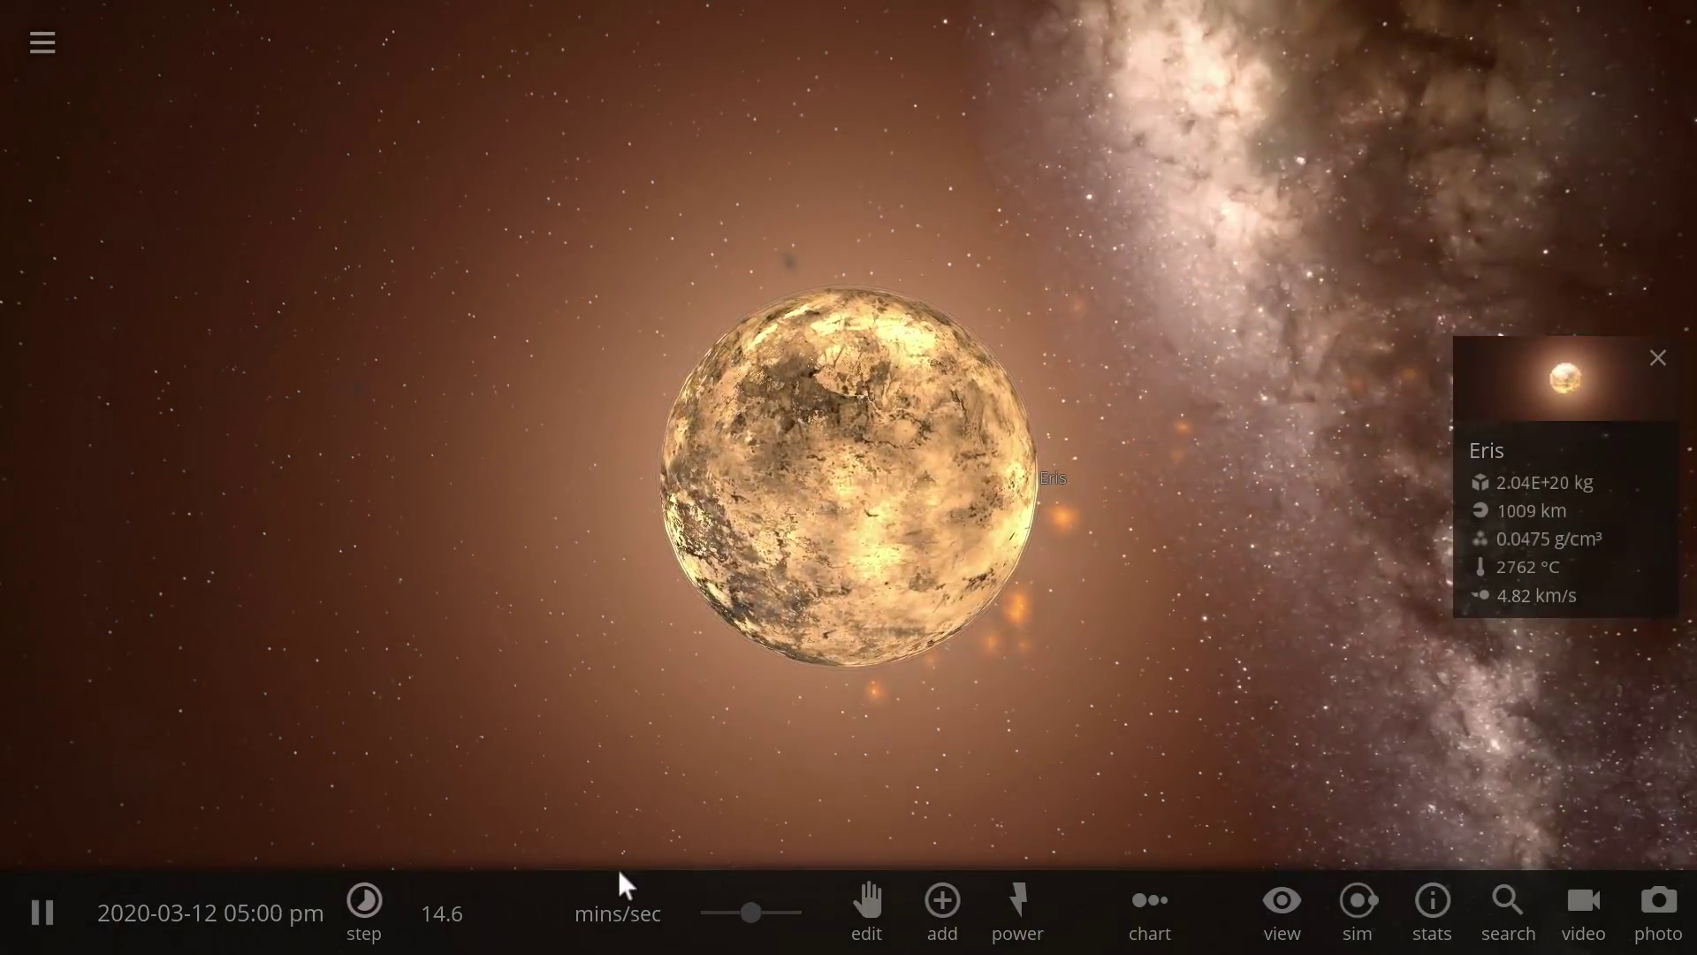
Step: Speed the simulation up to about 42 minutes per second, close Eris's summary, and view the glowing Eris from different angles
drag(750, 912, 769, 915)
drag(1109, 756, 1142, 749)
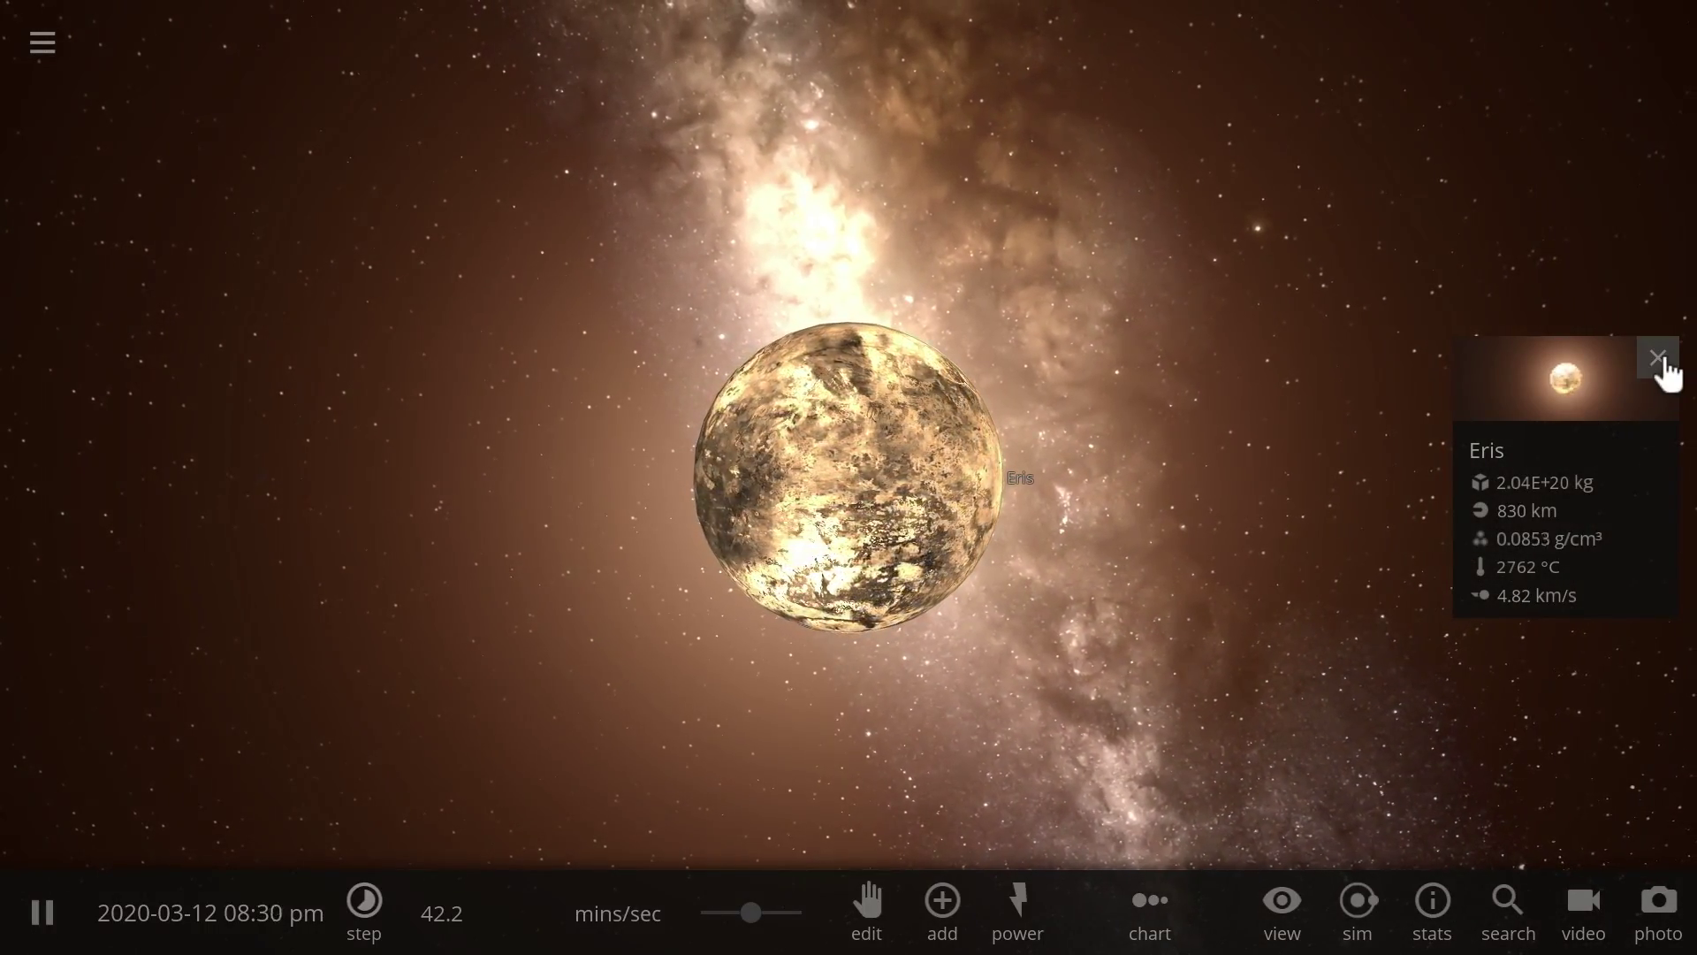
click(1665, 361)
drag(1471, 659, 1270, 660)
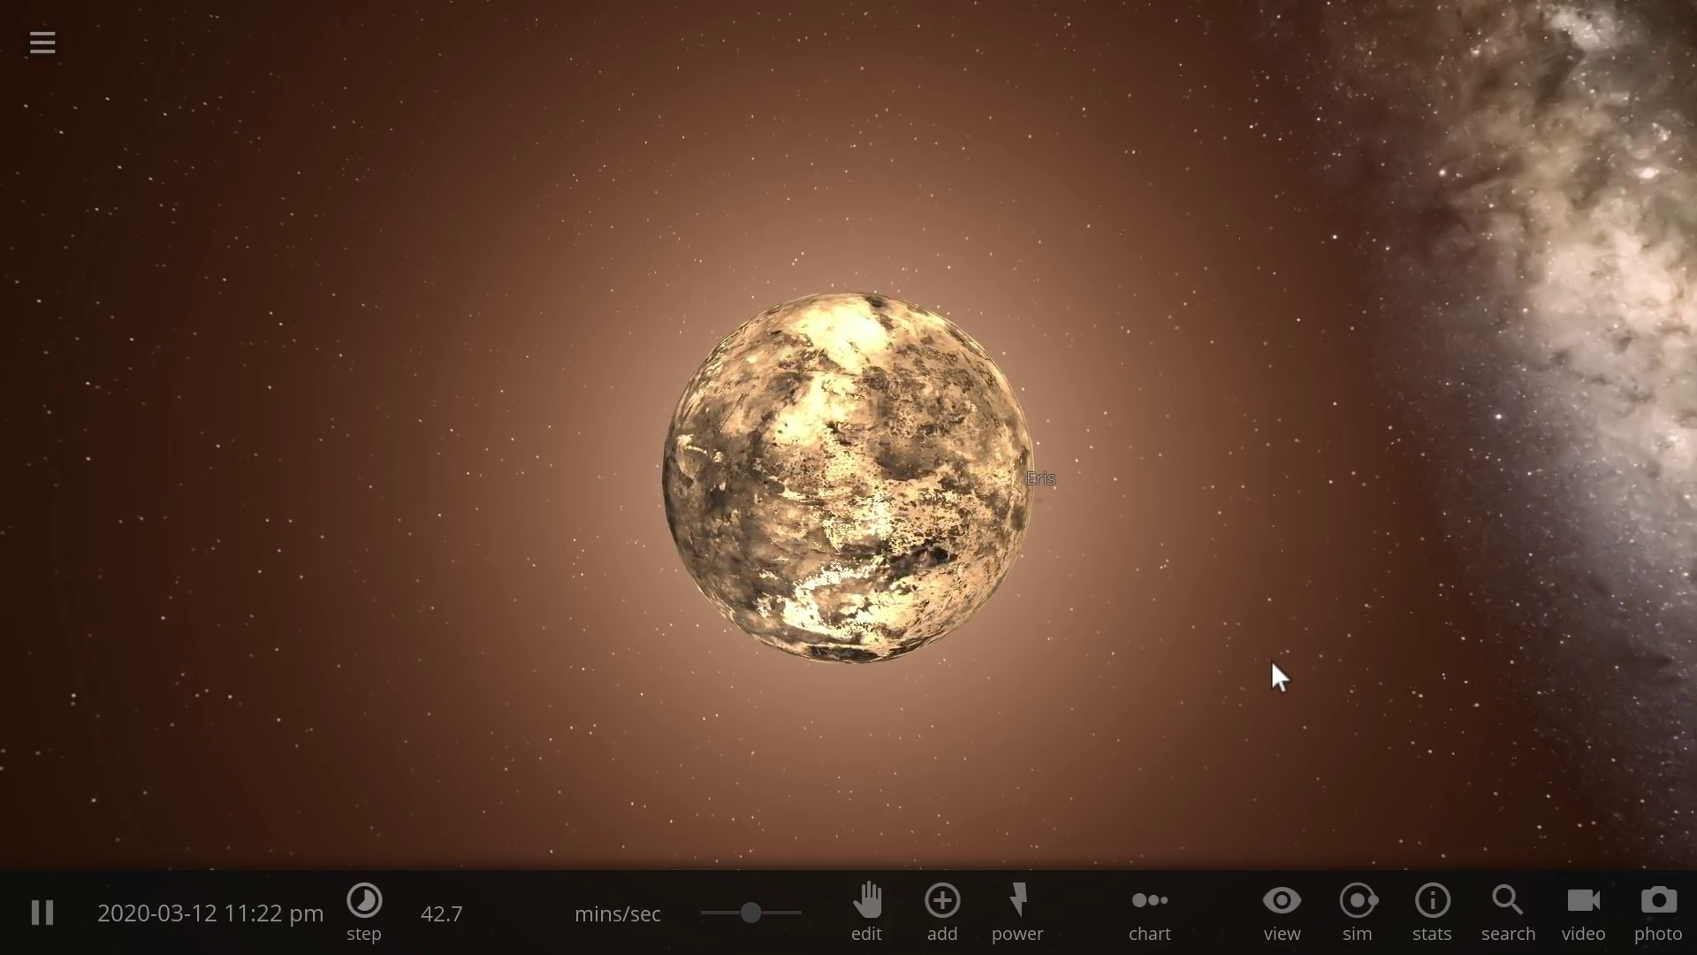